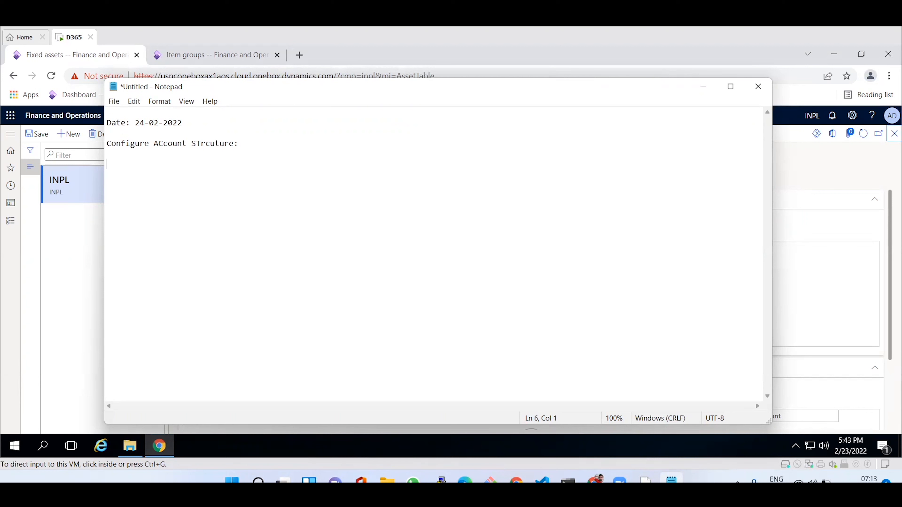
Add the line "Advance rule structure: more than 10 financial dimensions." below the account structure heading in the note.
type("Advance rule")
type("structure")
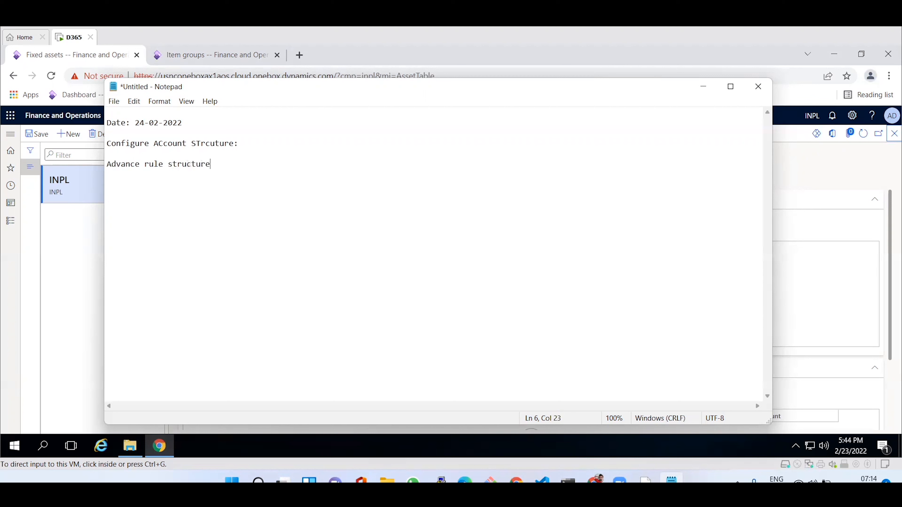
type(":   more than 10 financial di")
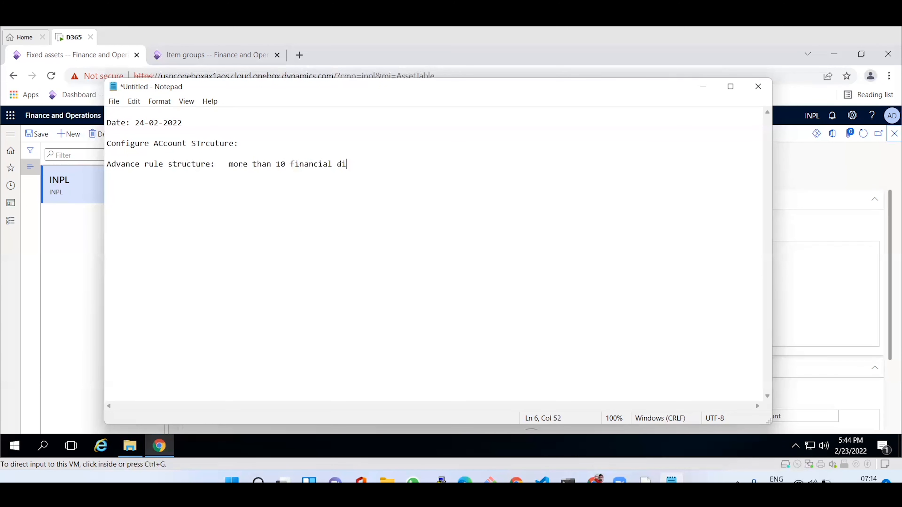
type("mensions,")
key("BackSpace")
type(".")
key("Return")
Switch to Finance and Operations in the browser, reload the Fixed assets page, and close the Item groups page.
left_click(41, 273)
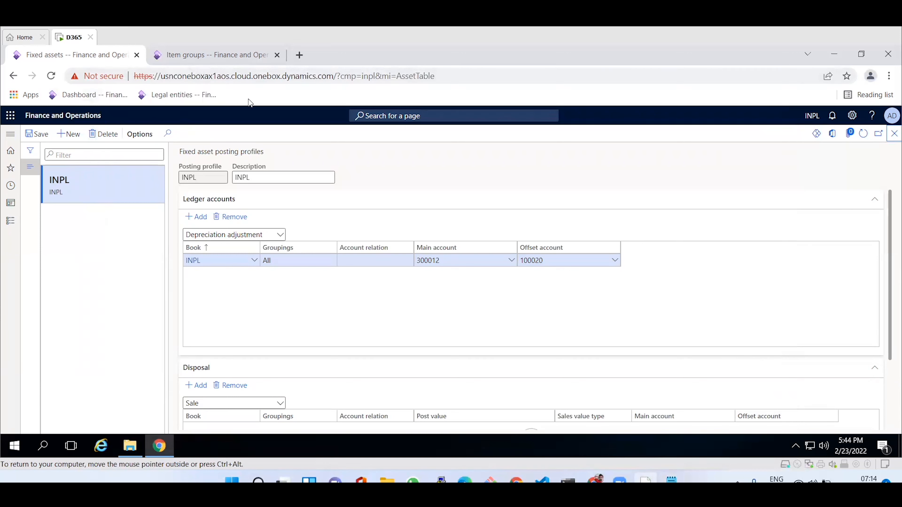
left_click(228, 77)
key("Return")
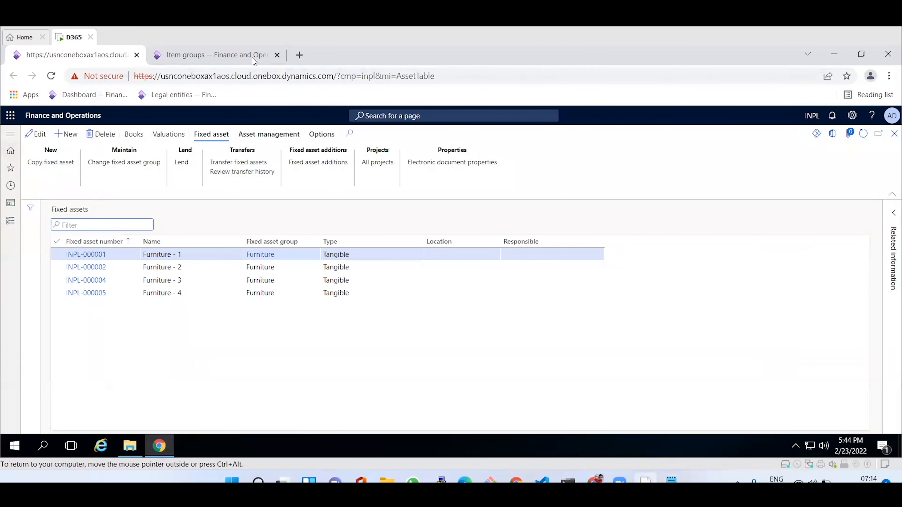
left_click(279, 55)
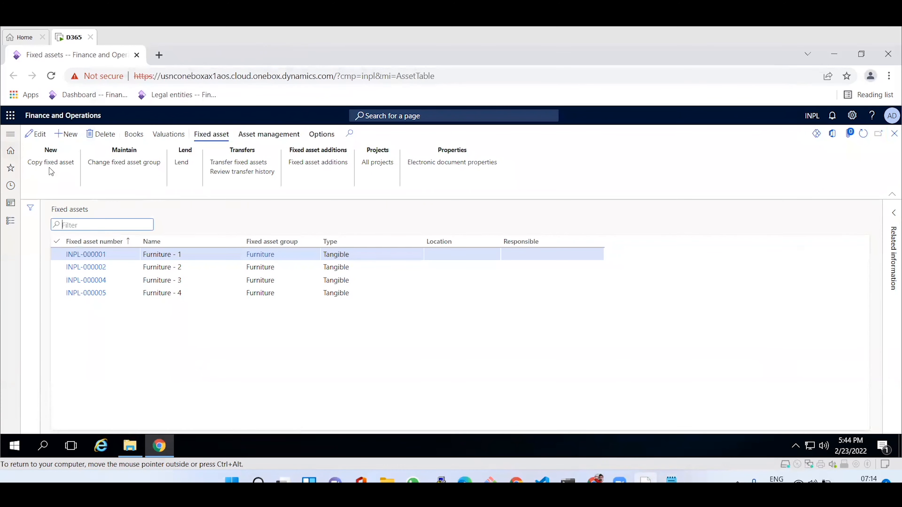
left_click(11, 135)
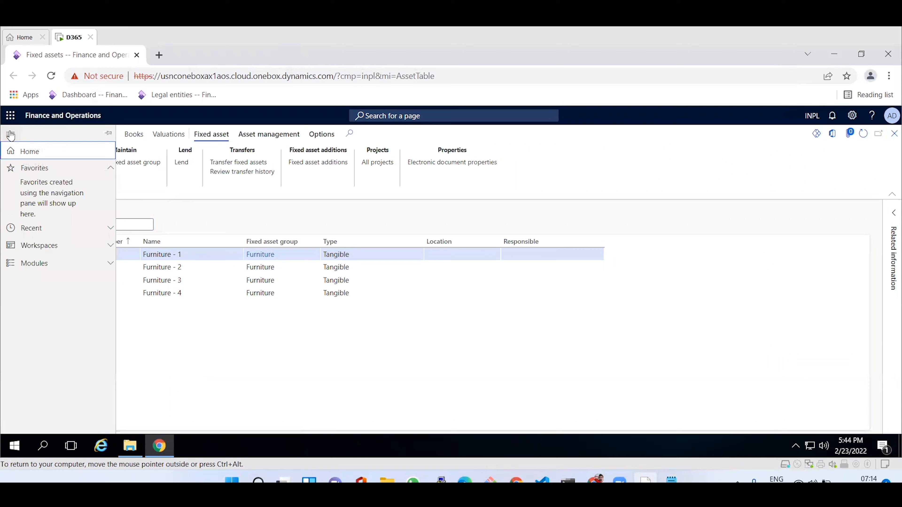
left_click(52, 271)
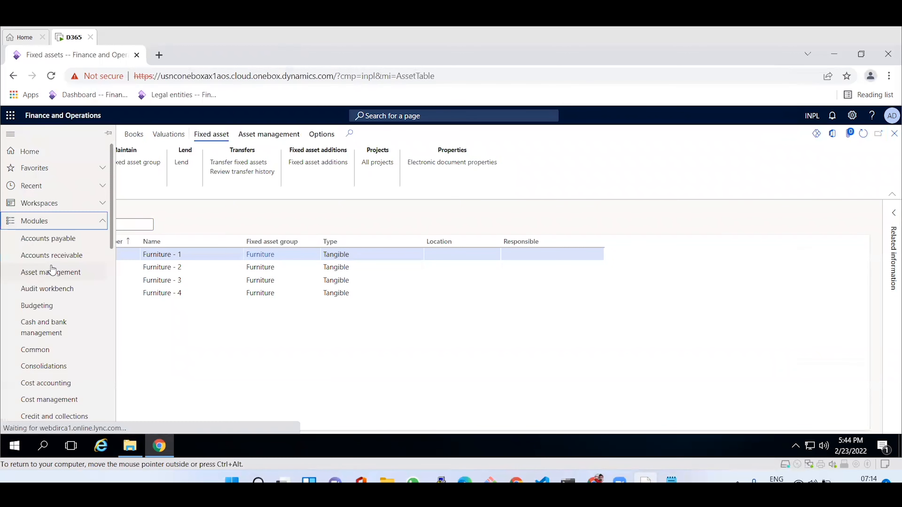
left_click(659, 192)
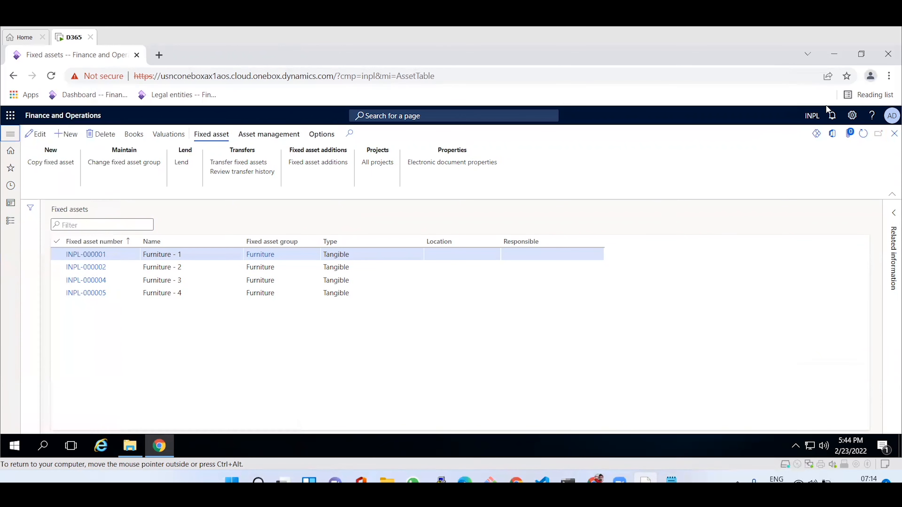
Switch the current legal entity to MT01.
left_click(816, 120)
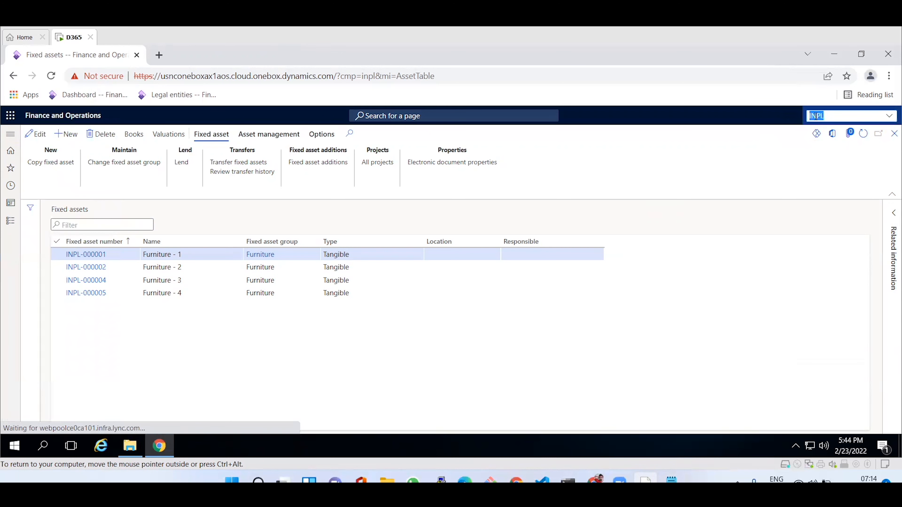
type("MT01")
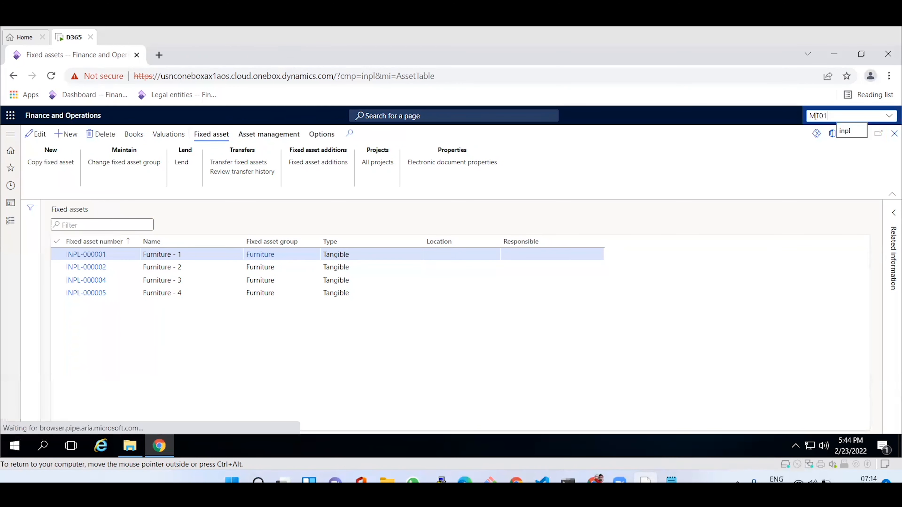
key("Return")
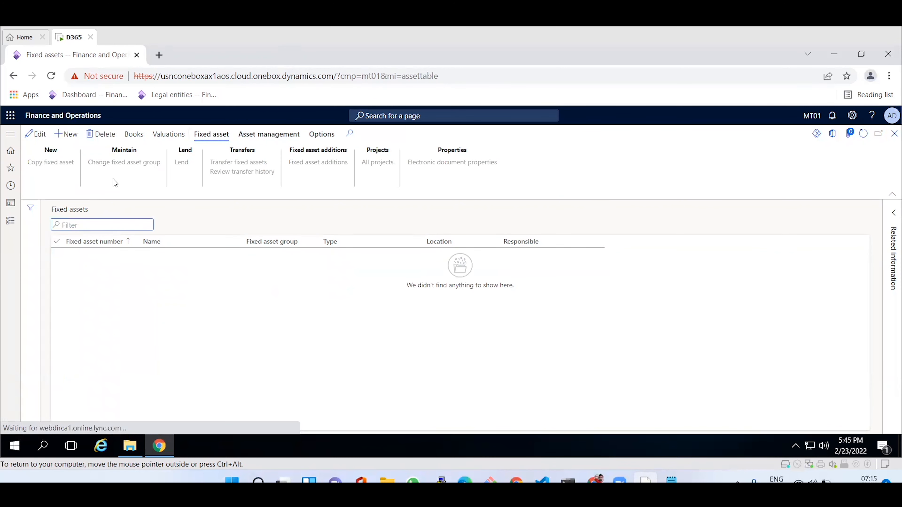
Open the Advanced rule structures page from the General ledger's chart of accounts structures.
left_click(12, 137)
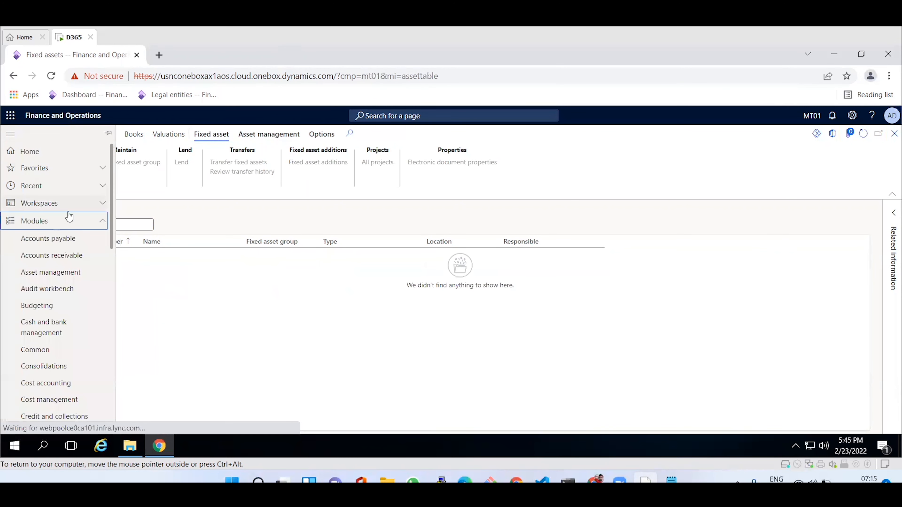
left_click_drag(112, 225, 113, 296)
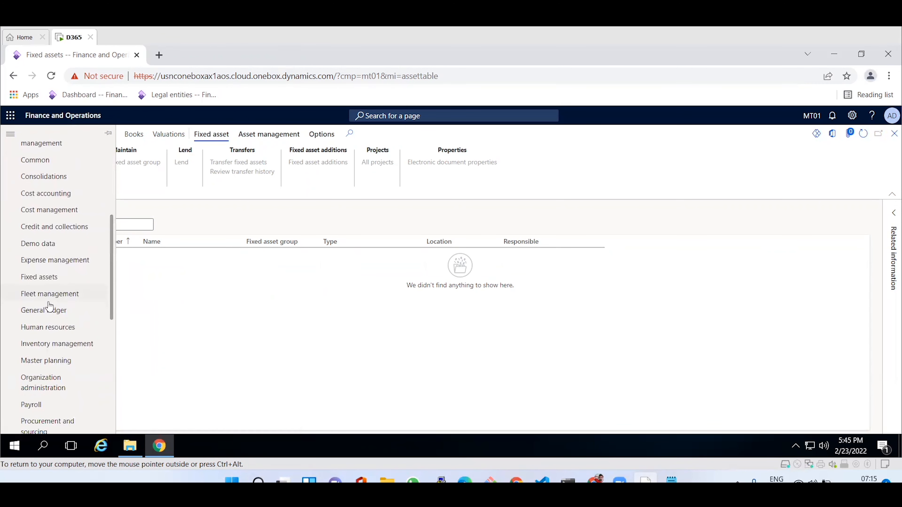
left_click(41, 315)
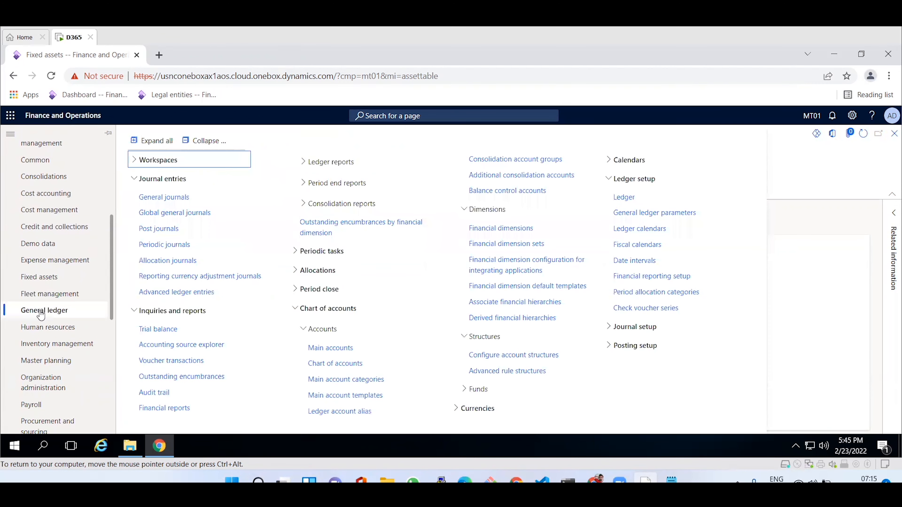
left_click(201, 142)
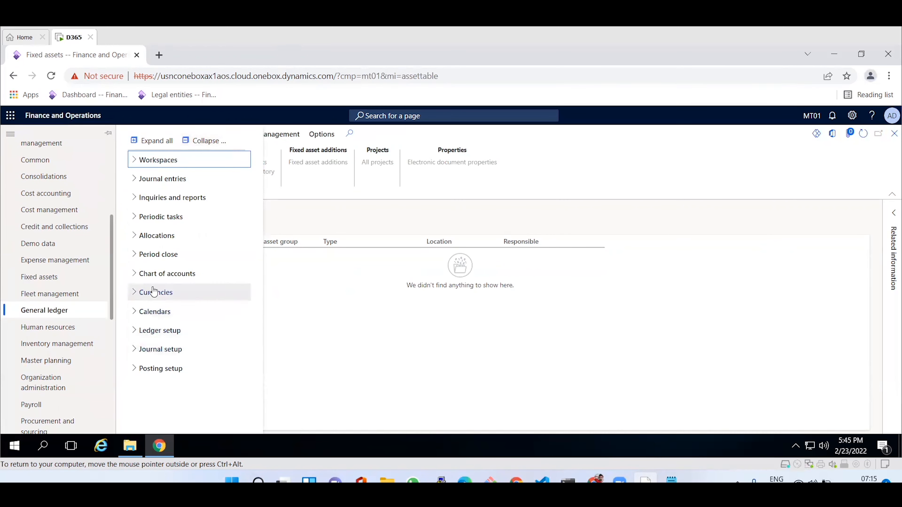
left_click(153, 276)
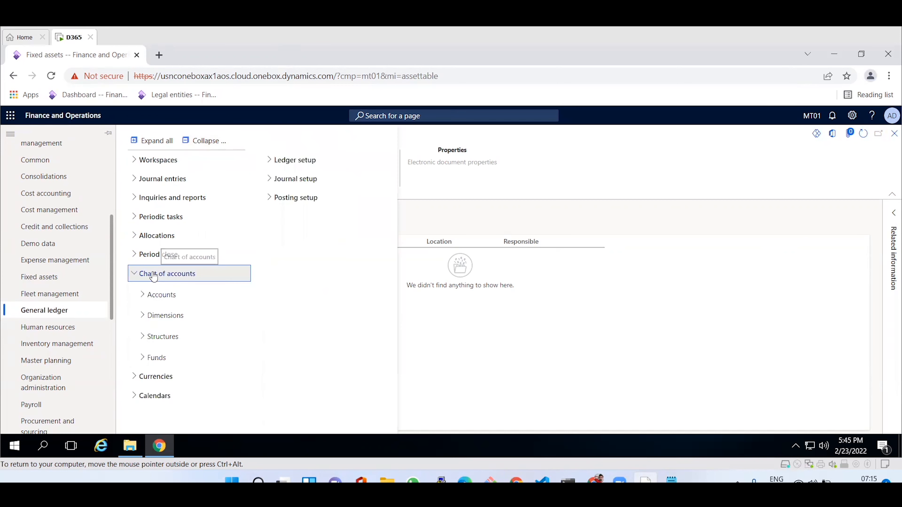
left_click(158, 340)
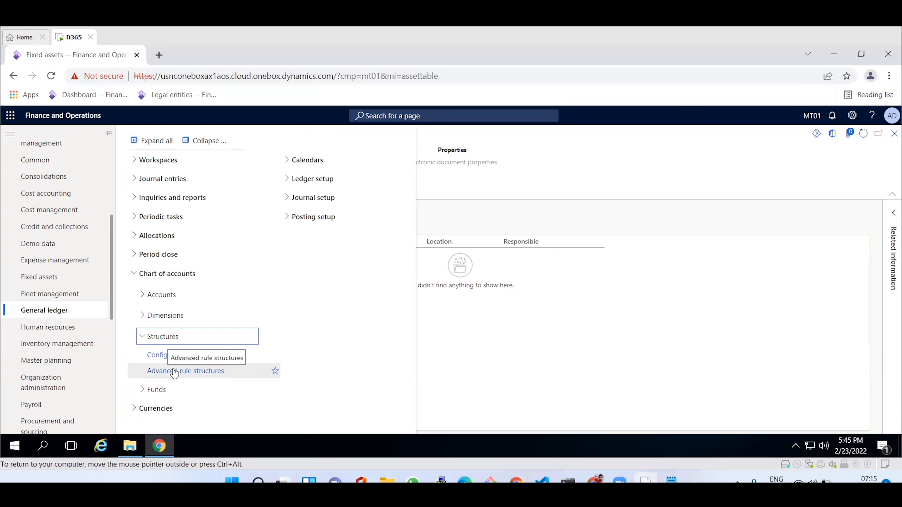
left_click(175, 372)
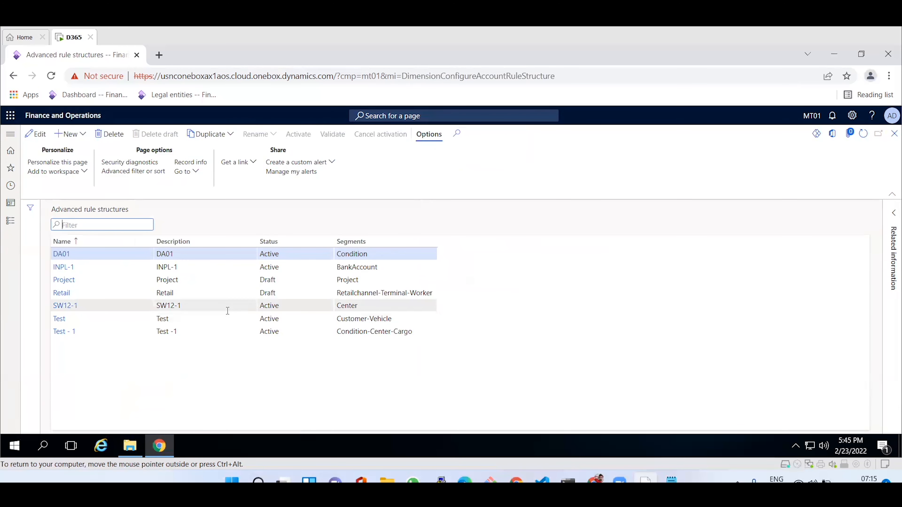
Create an advanced rule structure named MT01 with the description MT01.
left_click(85, 140)
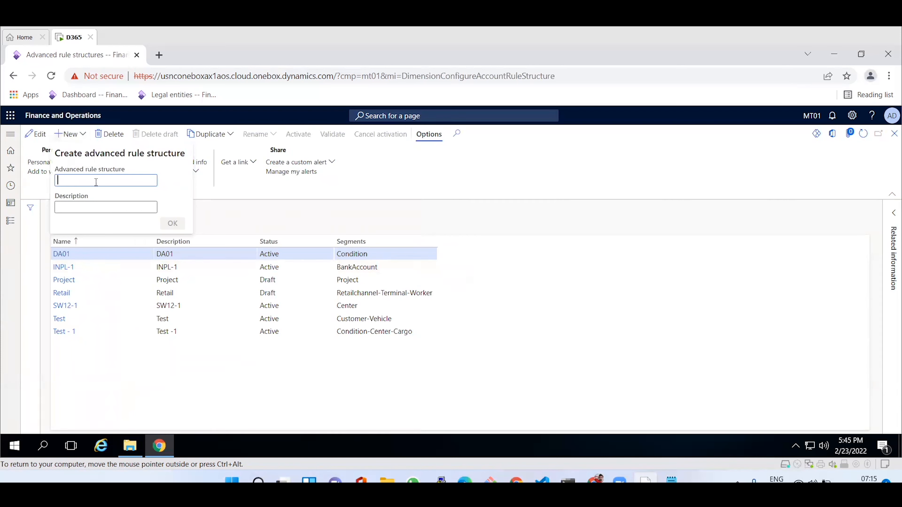
type("MT01")
left_click(87, 204)
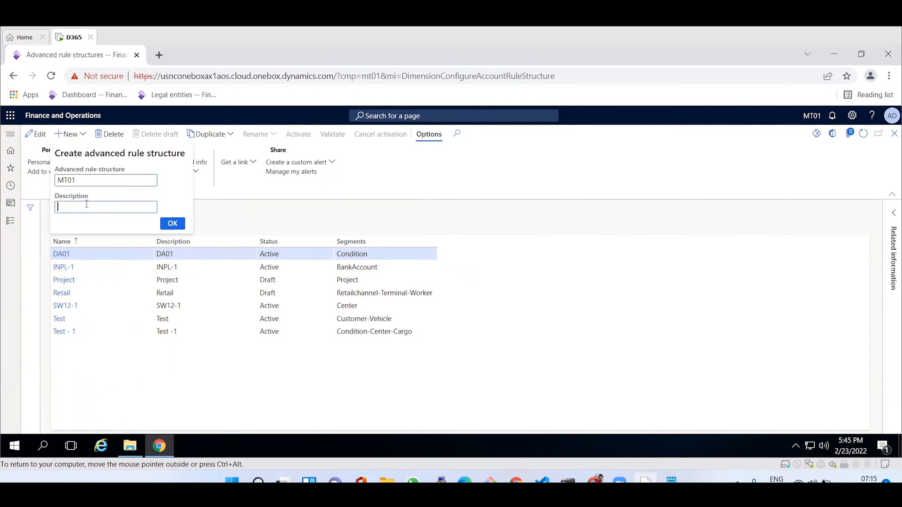
type("MT01")
left_click(173, 224)
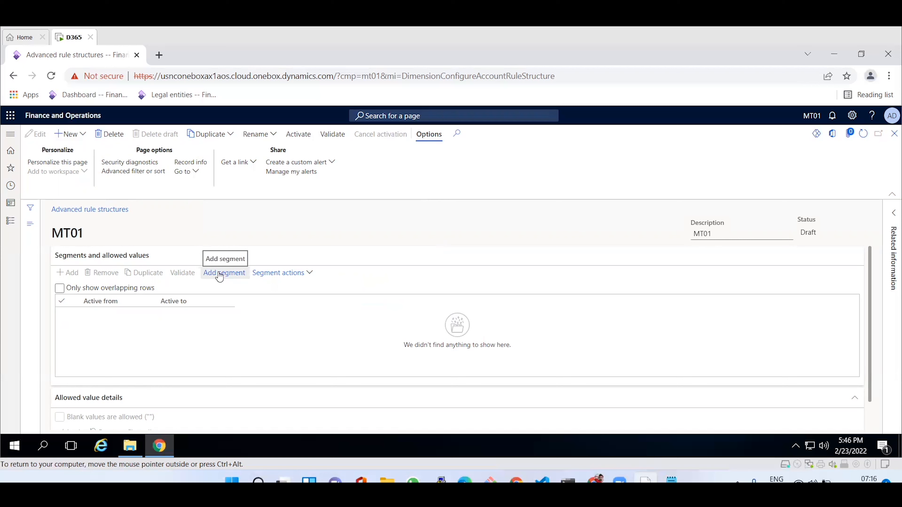
Add the Campaign segment to the MT01 rule structure and allow blank values for it.
left_click(220, 275)
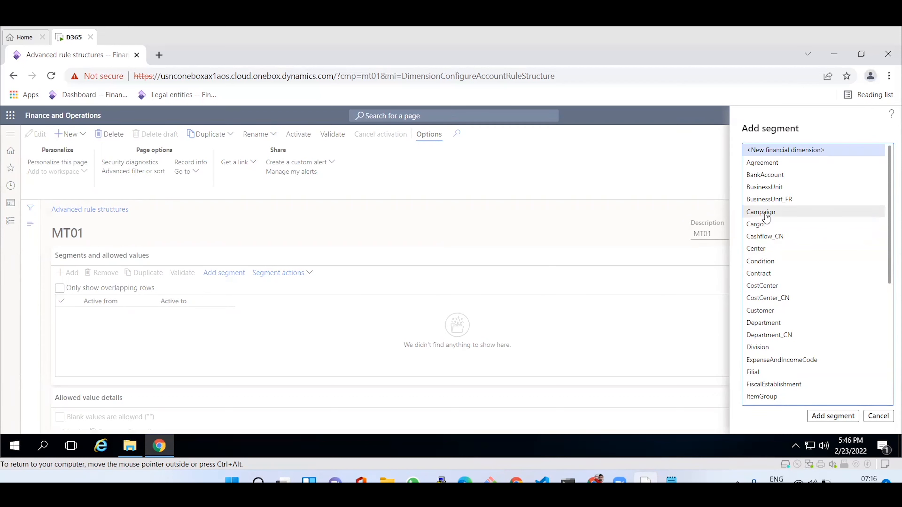
left_click(765, 213)
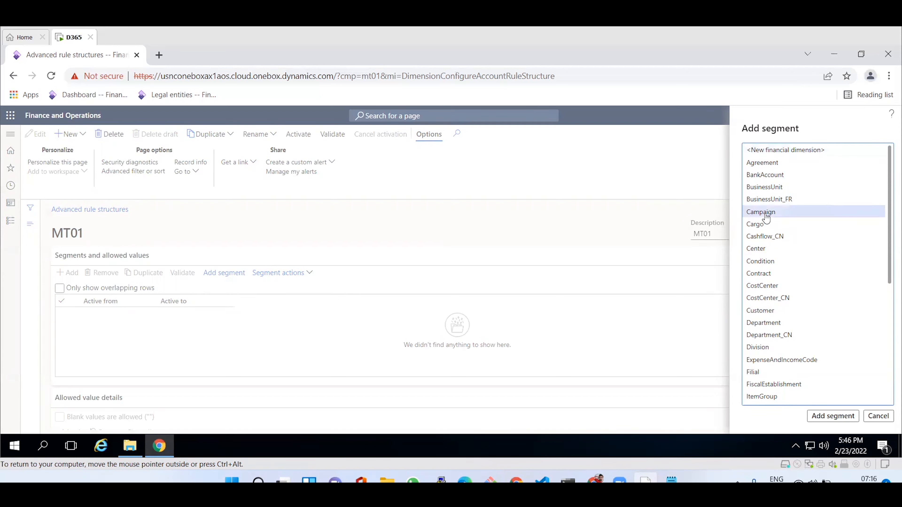
left_click(830, 417)
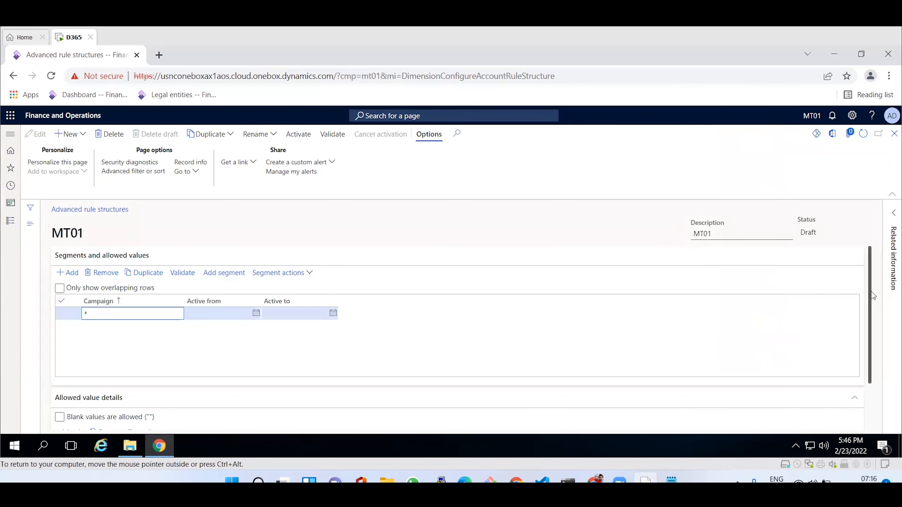
scroll(872, 295, "down", 3)
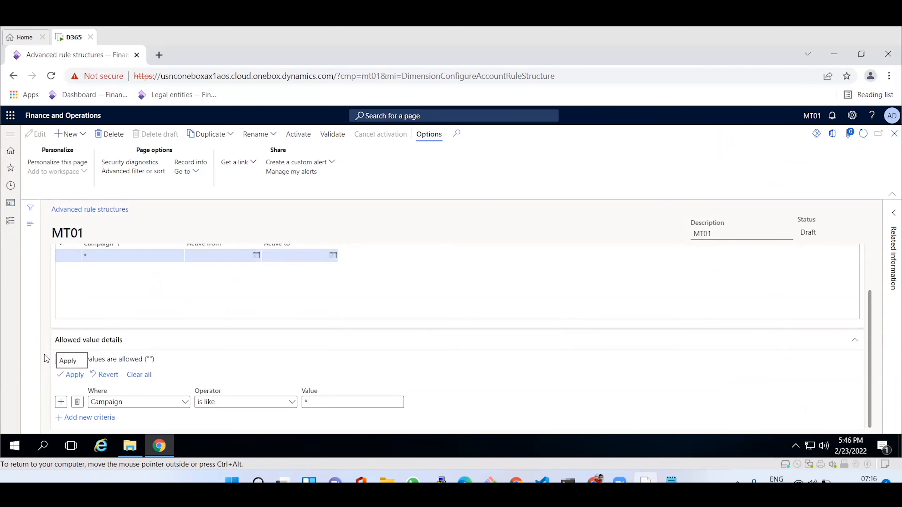
left_click(60, 360)
left_click(60, 360)
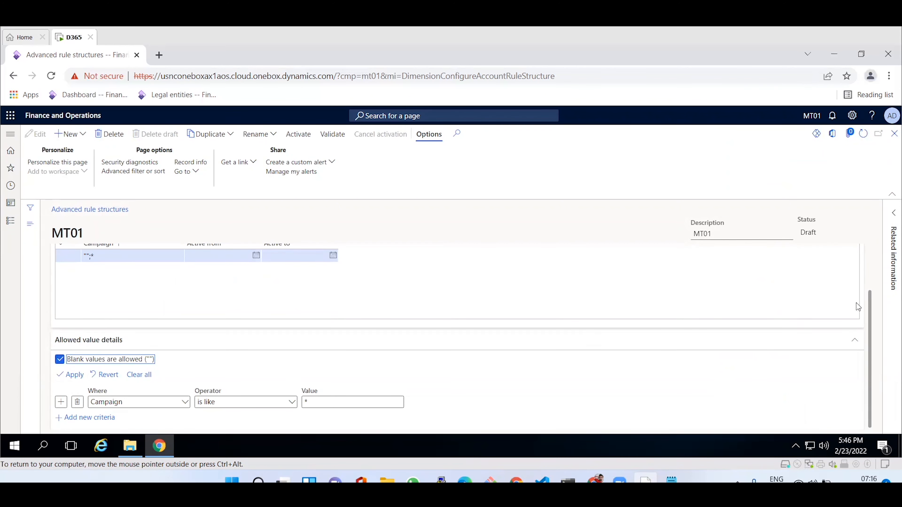
Activate the MT01 advanced rule structure, refresh its status, and return to the list of rule structures.
scroll(872, 318, "up", 2)
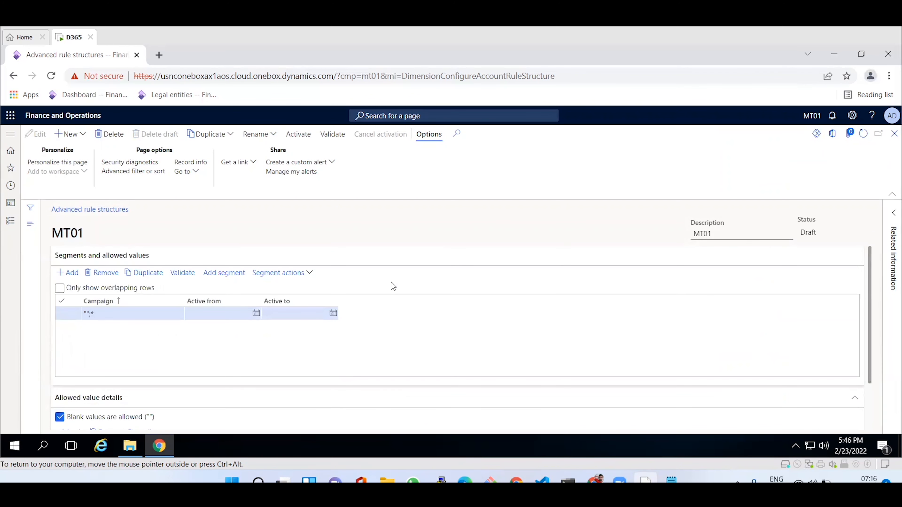
left_click(304, 138)
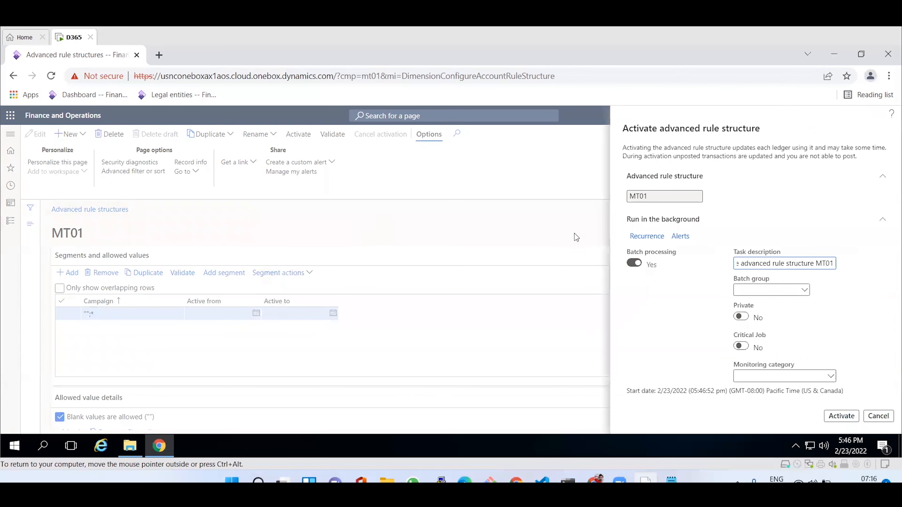
left_click(842, 416)
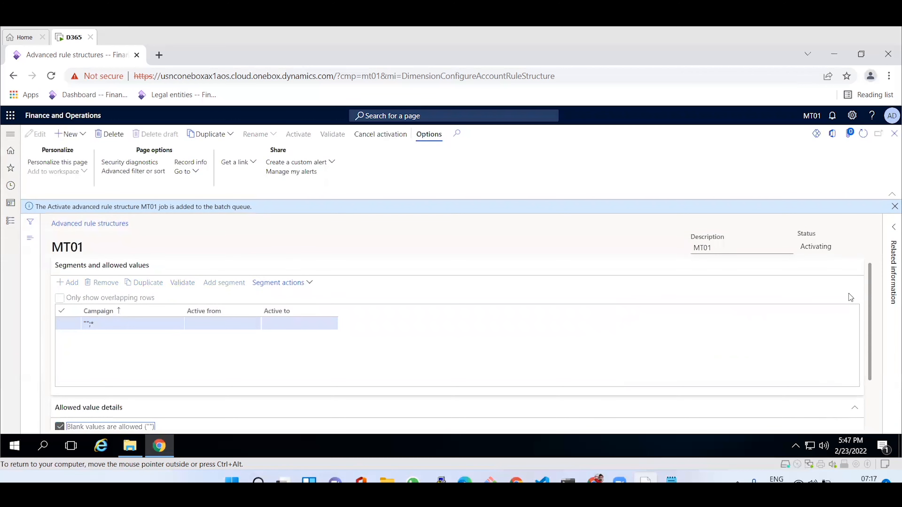
left_click(863, 136)
left_click(864, 135)
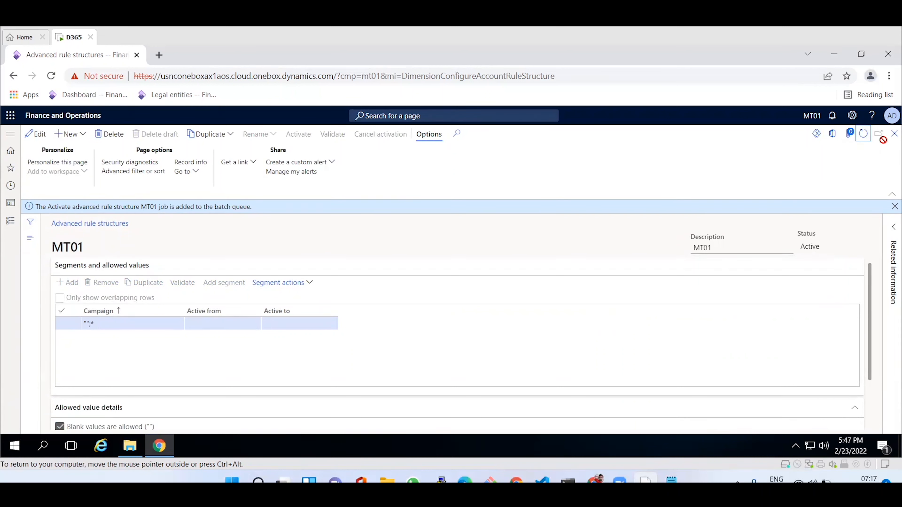
left_click(893, 137)
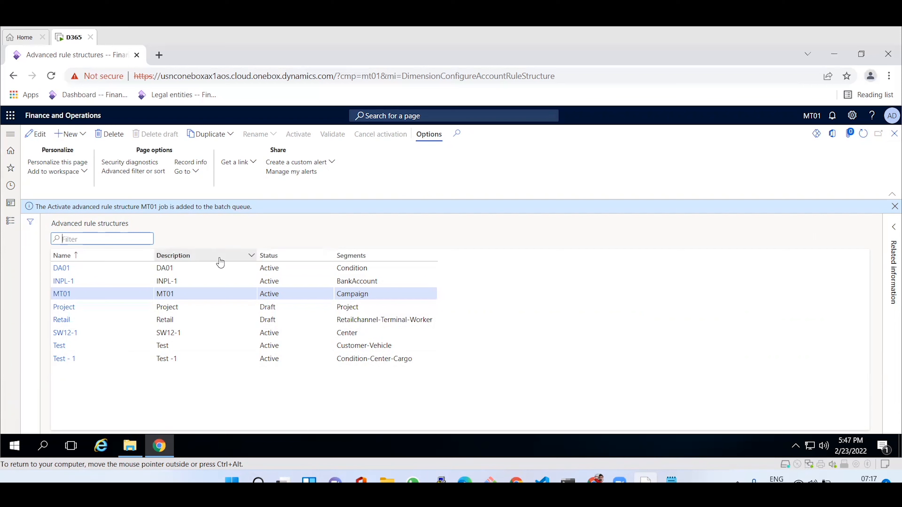
Open the Configure account structures page from the General ledger's chart of accounts structures.
left_click(14, 138)
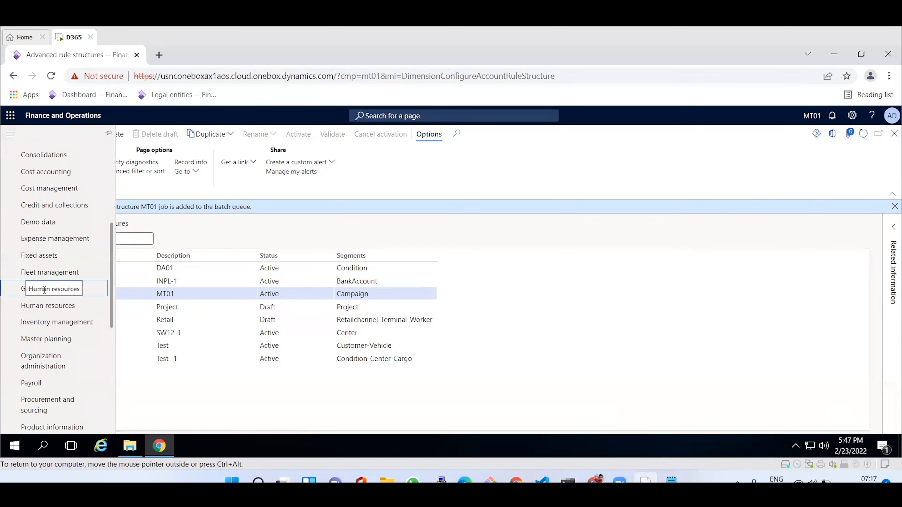
left_click(41, 289)
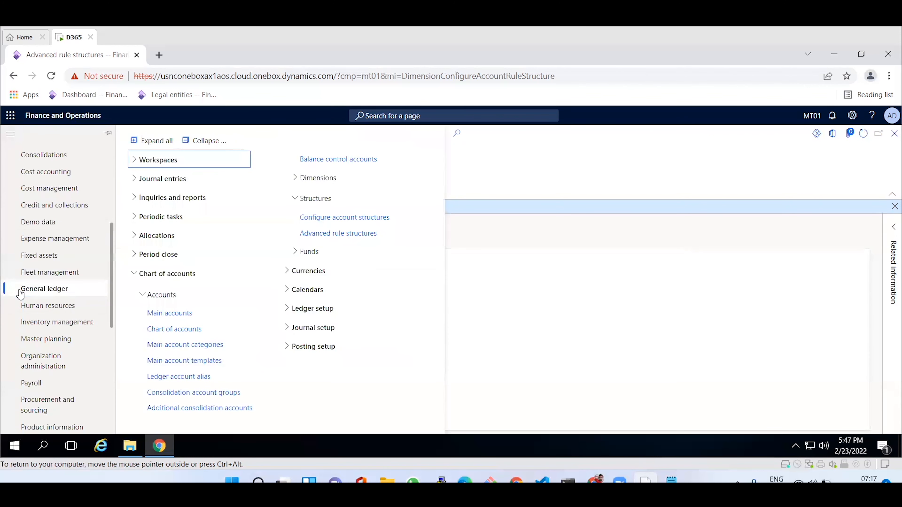
left_click(331, 219)
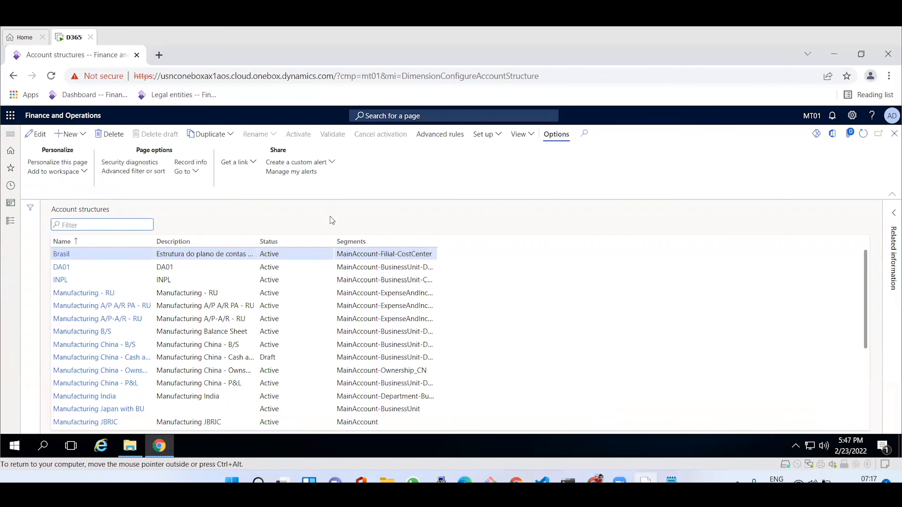
Filter the account structures by the name mt01 and open the MT01 structure for editing.
type("mt01")
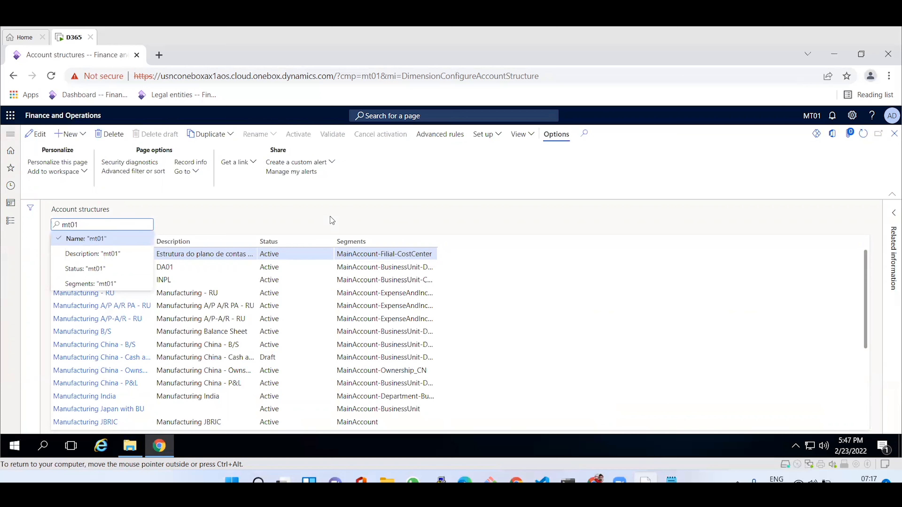
key("Return")
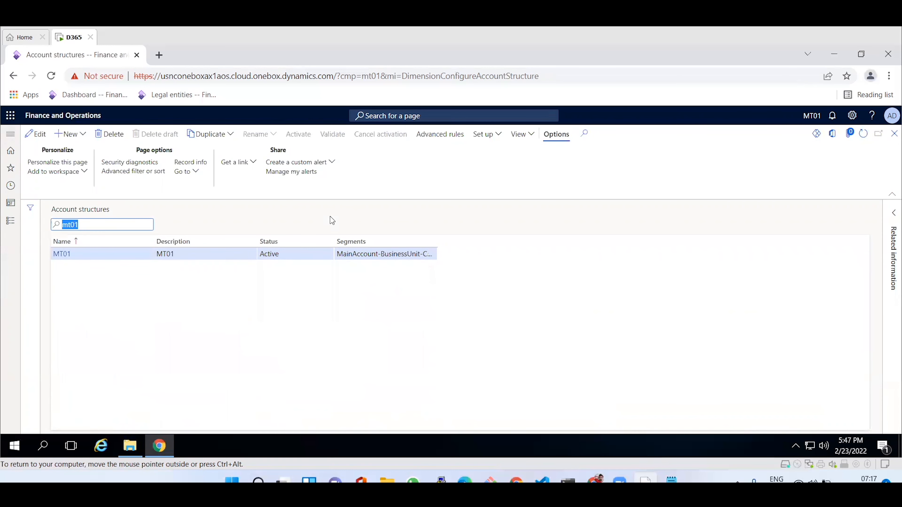
left_click(64, 259)
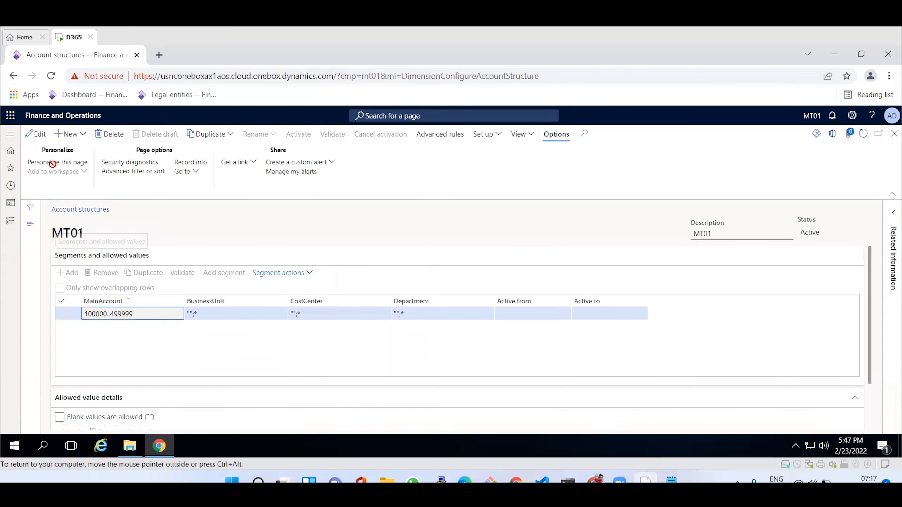
left_click(35, 134)
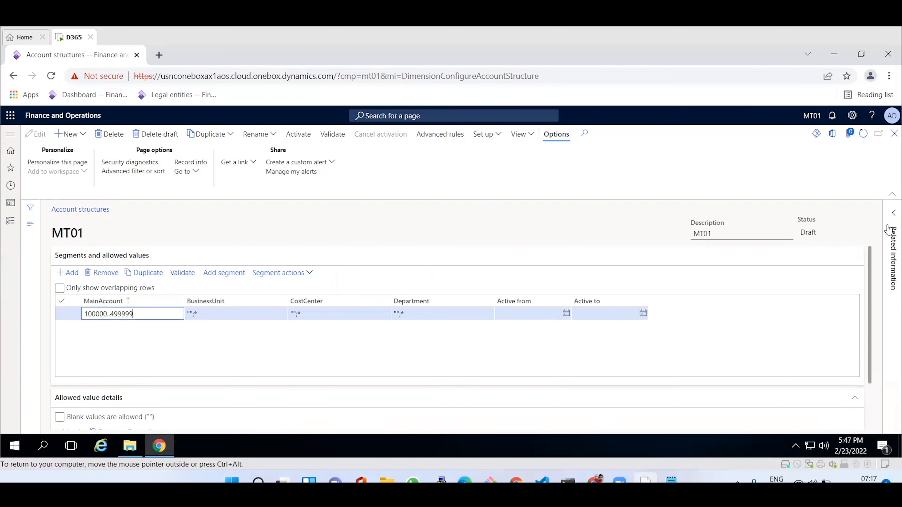
Open the account structure's advanced rules and create an advanced rule MT01 with the name MT01.
left_click(440, 135)
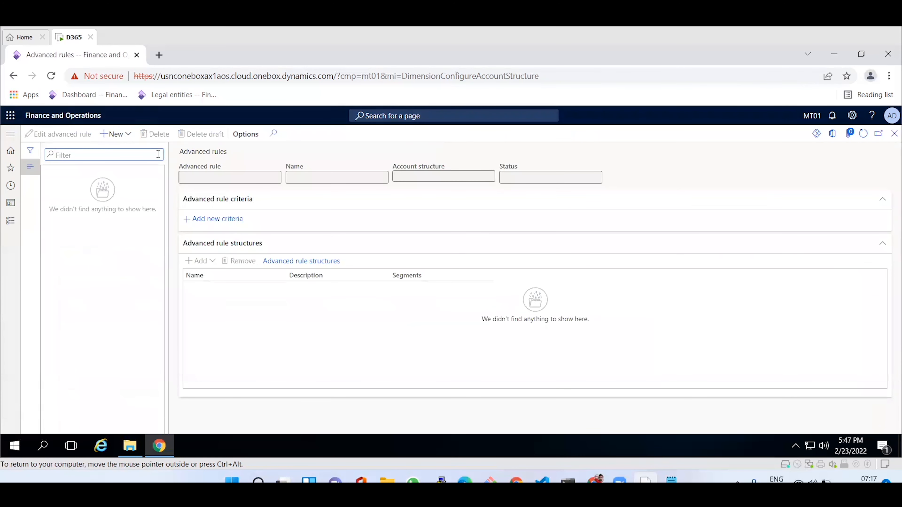
left_click(125, 137)
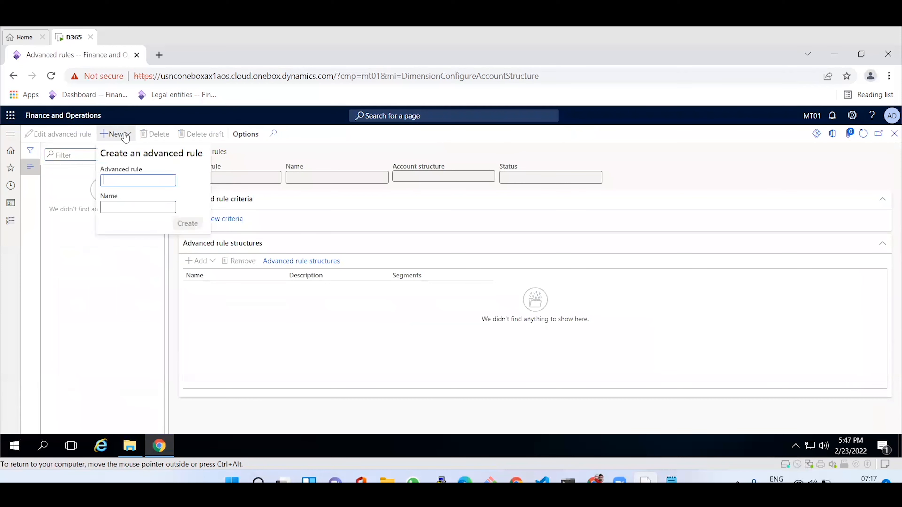
left_click(127, 181)
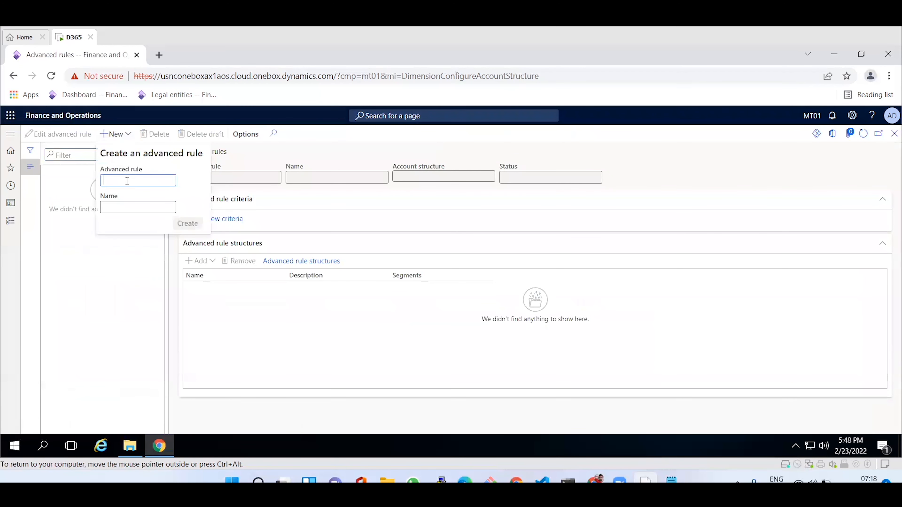
type("MT01")
left_click(127, 210)
type("MT01")
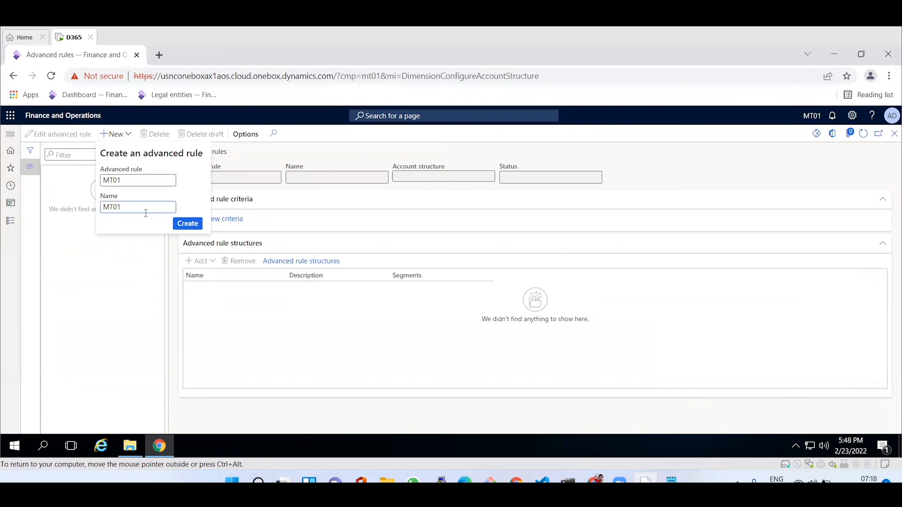
left_click(187, 223)
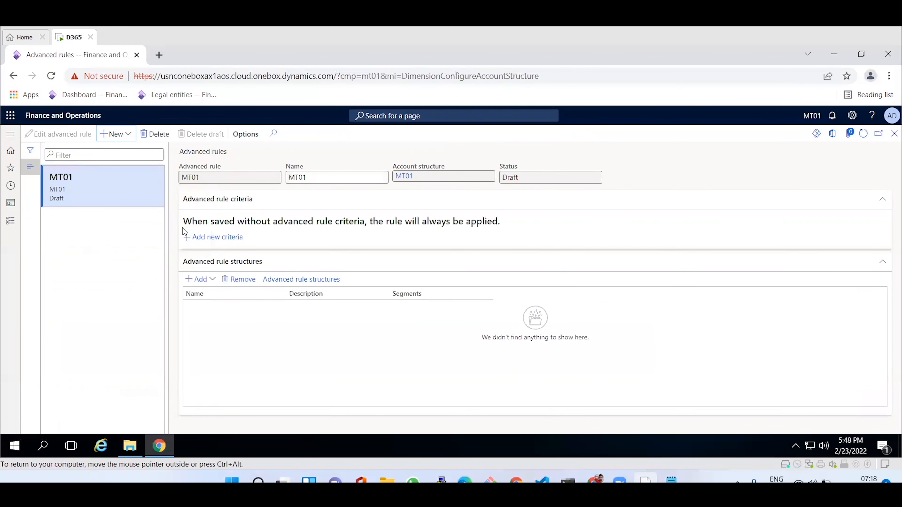
Add the MT01 rule structure with the Campaign segment to the advanced rule, without criteria, and return to the account structure.
left_click(212, 280)
left_click(212, 280)
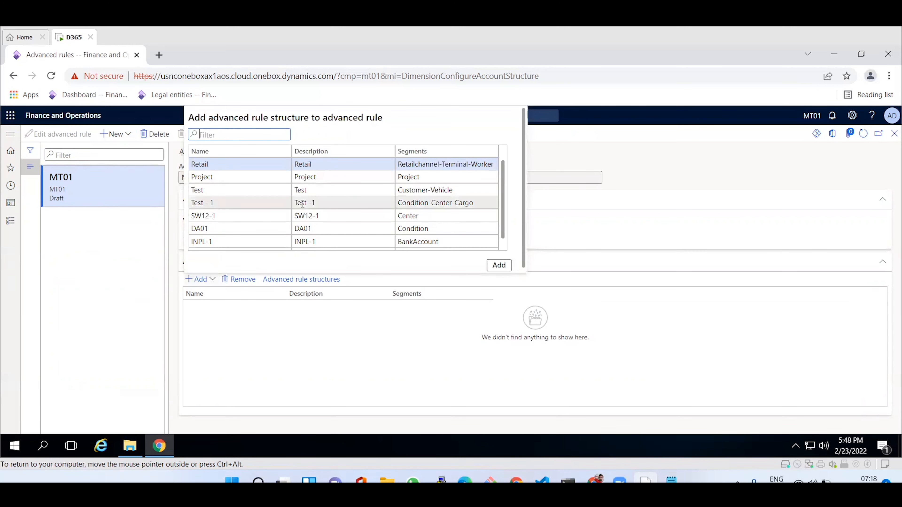
scroll(505, 209, "down", 1)
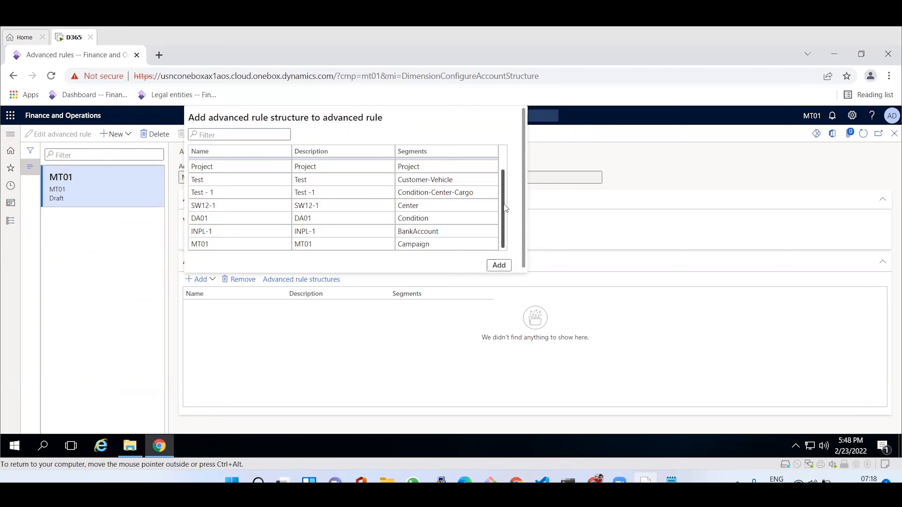
left_click(419, 245)
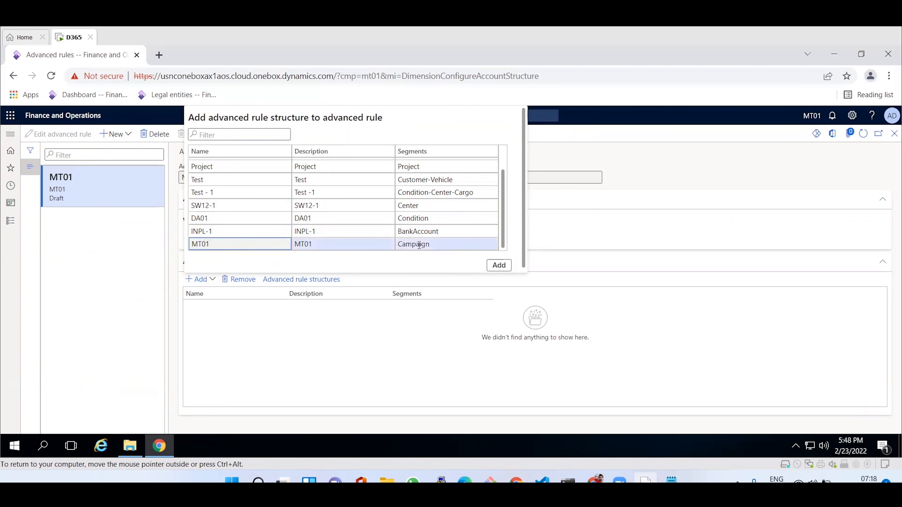
left_click(499, 265)
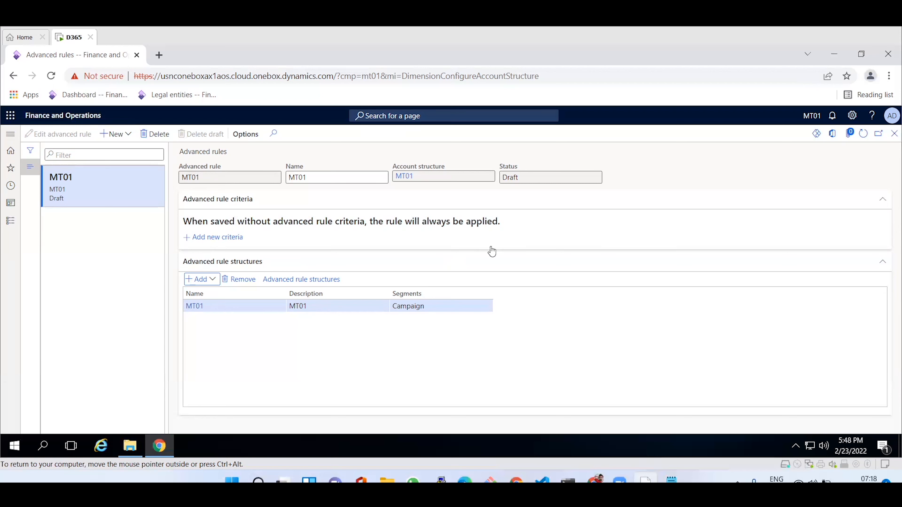
left_click(892, 138)
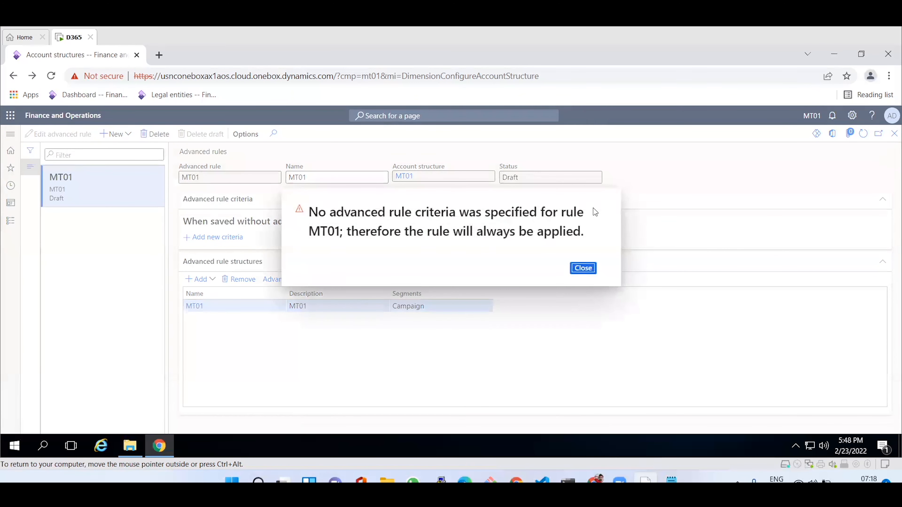
left_click(580, 271)
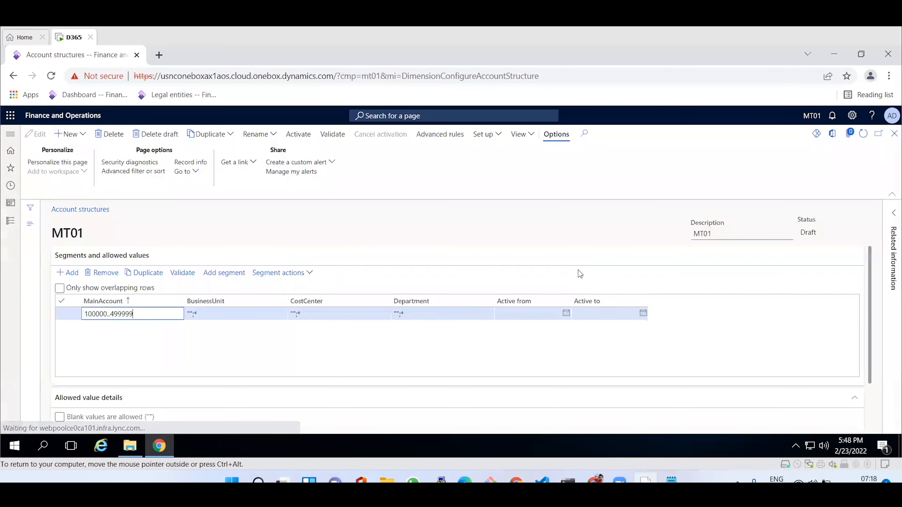
Activate the MT01 account structure and refresh its status.
left_click(304, 139)
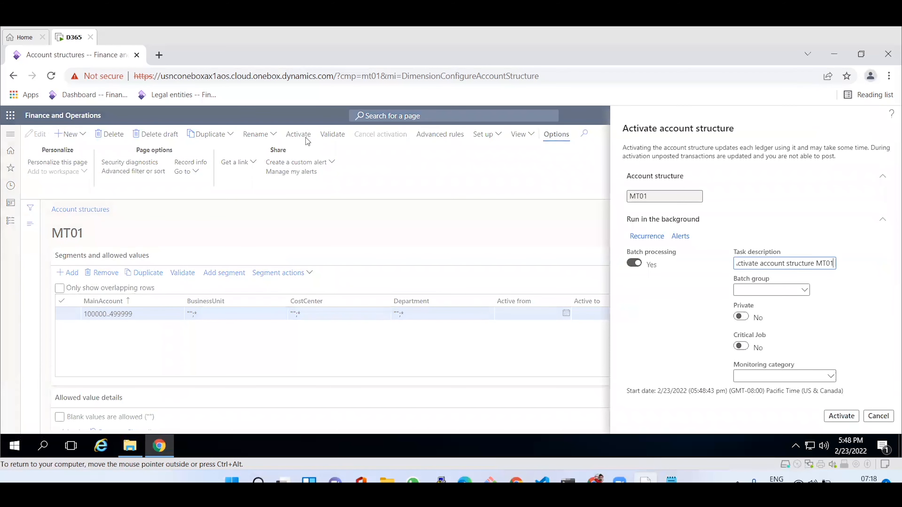
left_click(841, 416)
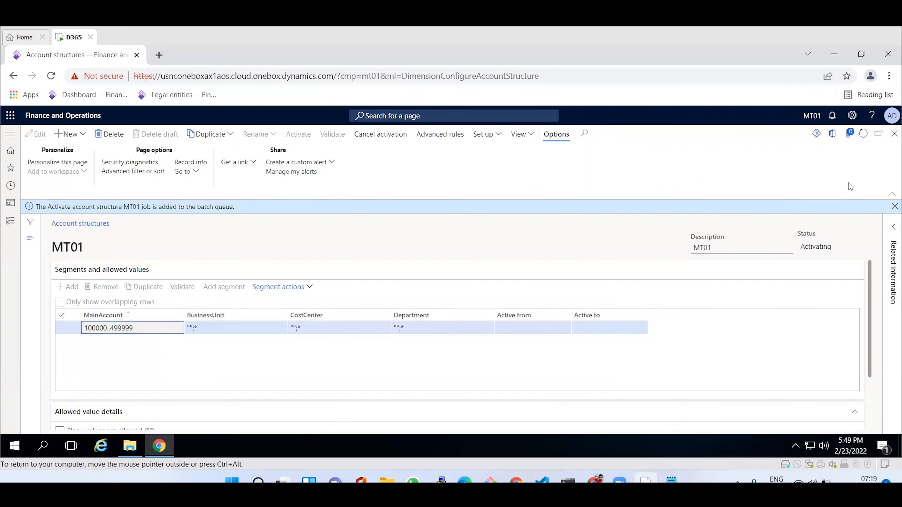
left_click(864, 137)
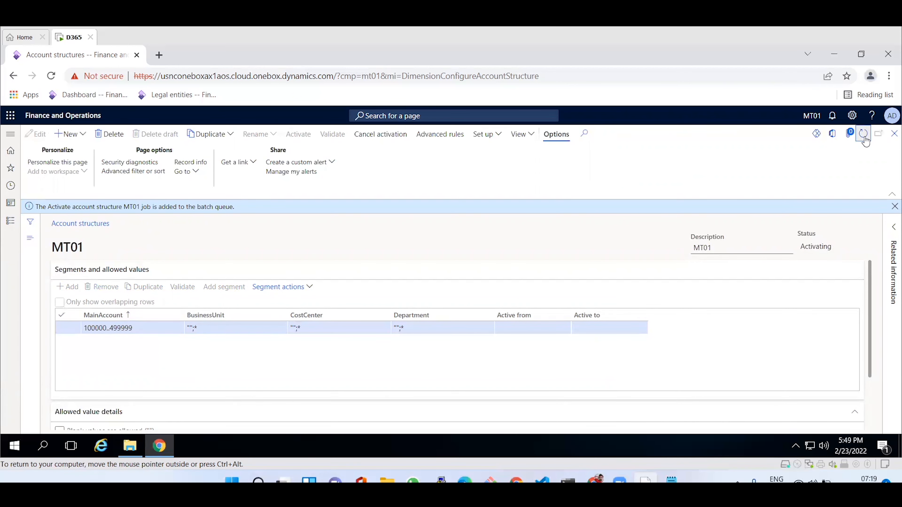
left_click(865, 138)
left_click(865, 139)
left_click(863, 138)
Show the General ledger navigation, and switch to Notepad to add the line "Journal names: basede upon the journal type only i can".
left_click(11, 136)
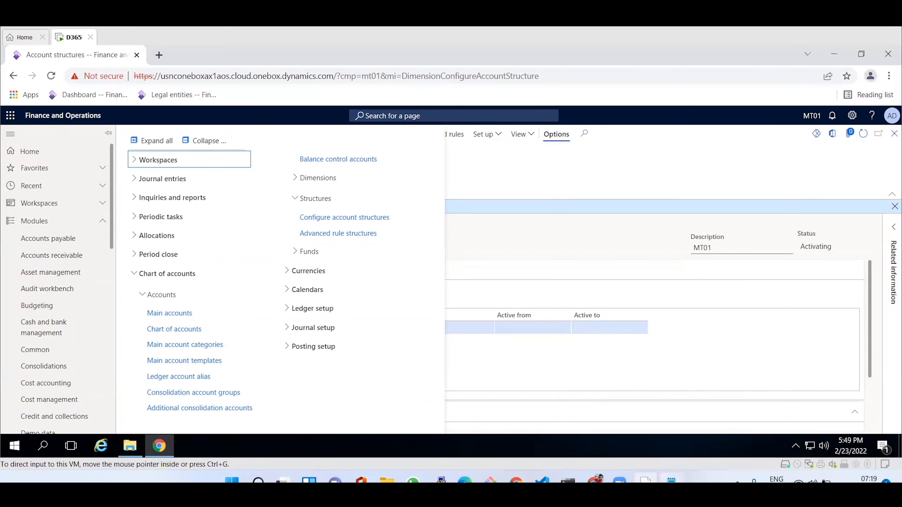
left_click(671, 480)
key("Return")
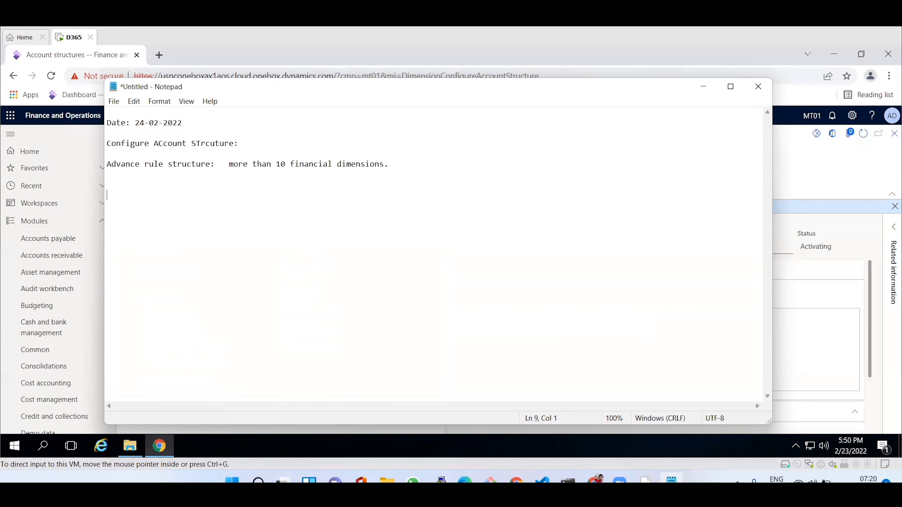
type("Journal names:")
type("basede u")
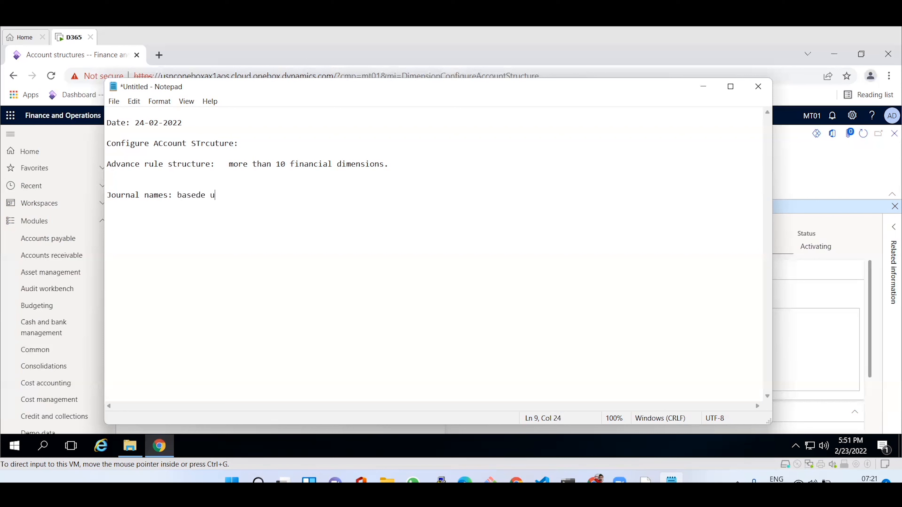
type("pon the journal type only i can")
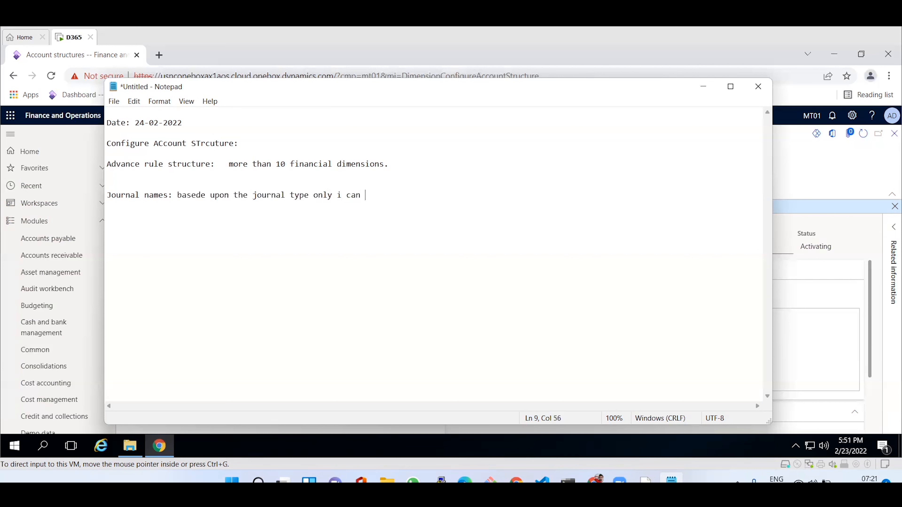
Continue the note with "understand what kind of accunting entry it is... it is used to differentiate the tran" and minimise Notepad.
type(" understand what kinf")
key("BackSpace")
type("d of accunting entry it is...")
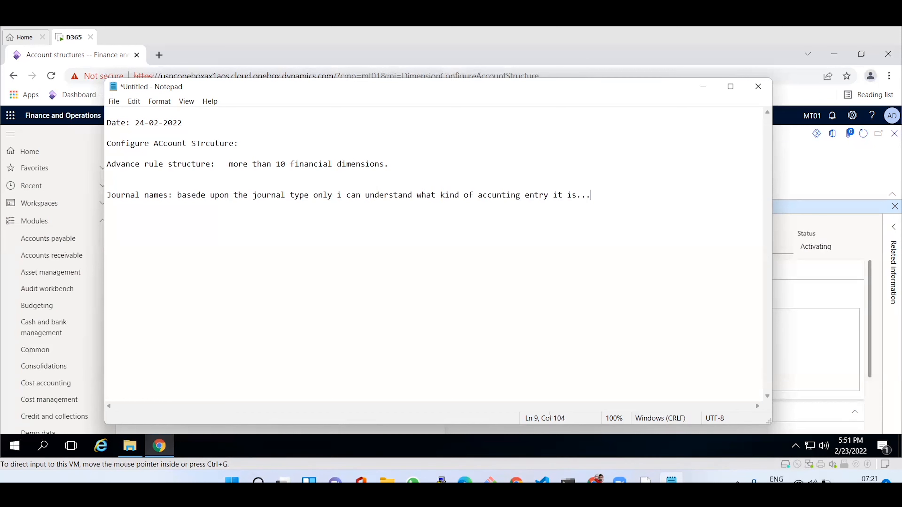
type(" it is used to differentiate")
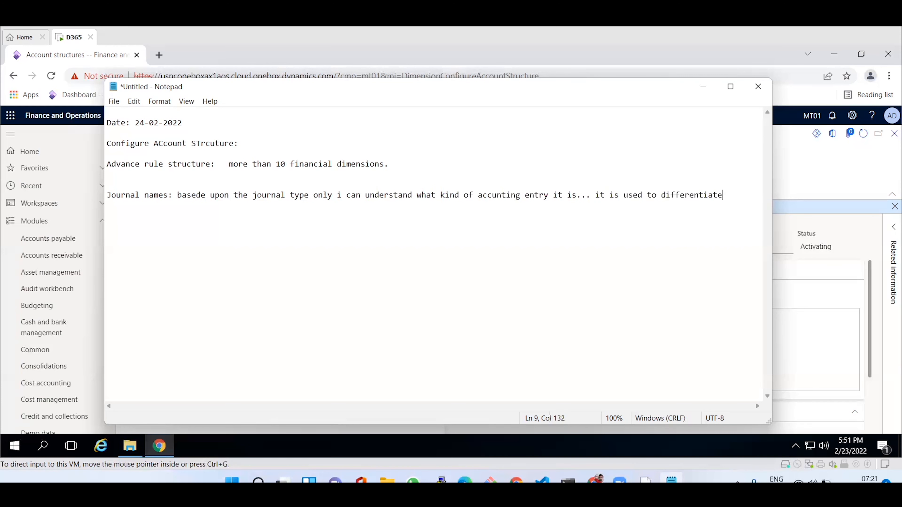
type(" the tran")
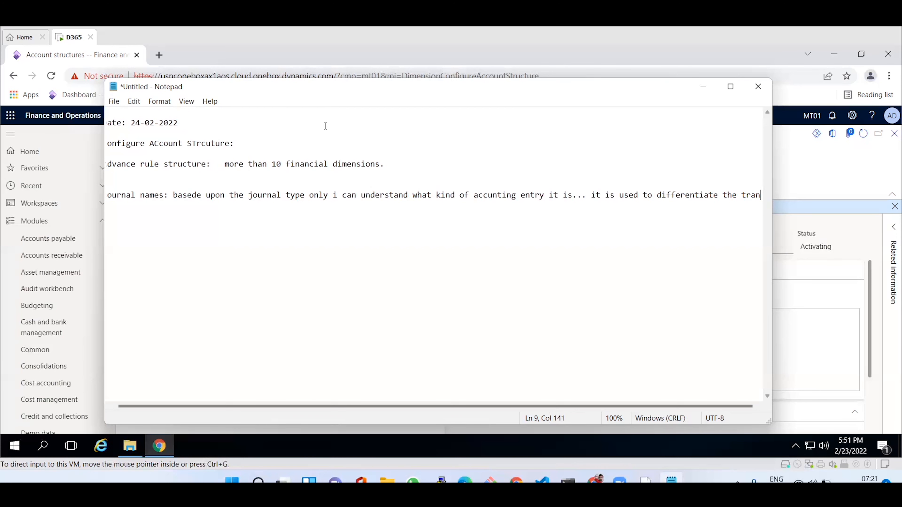
left_click(699, 89)
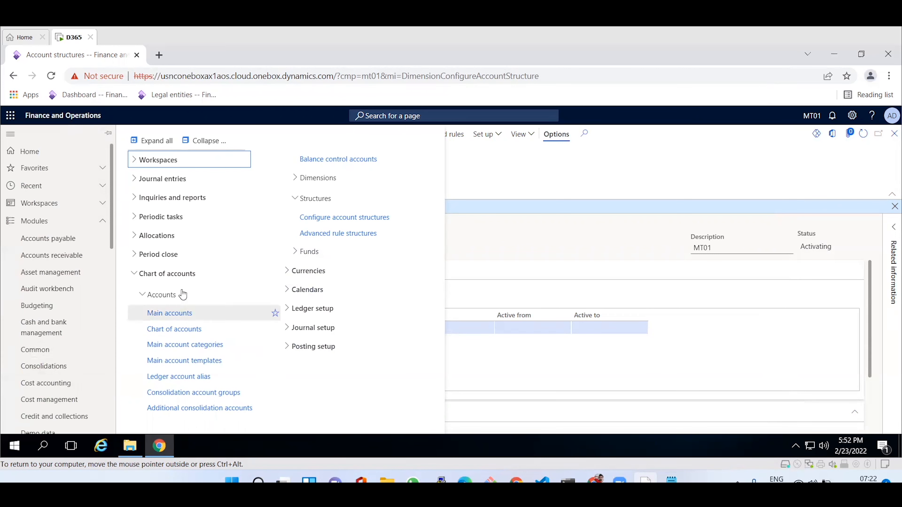
Open the Journal names page from the General ledger's journal setup.
left_click(161, 281)
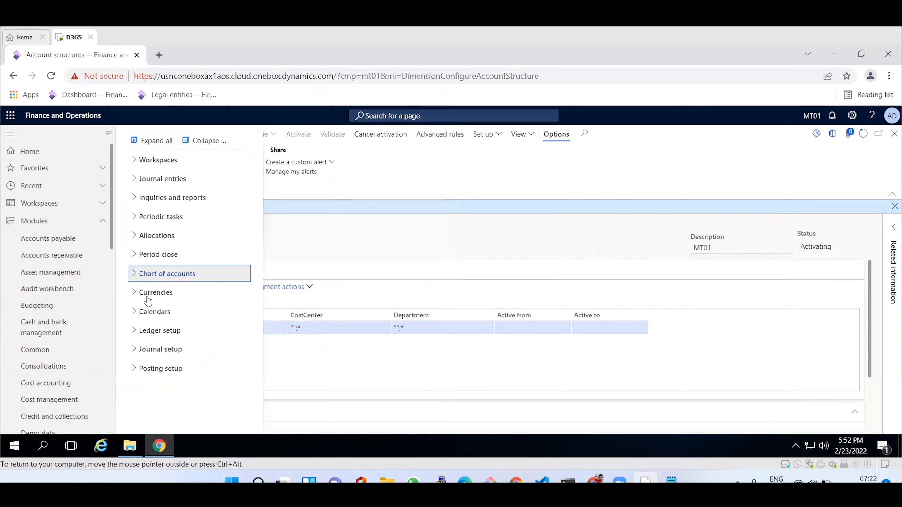
left_click(139, 353)
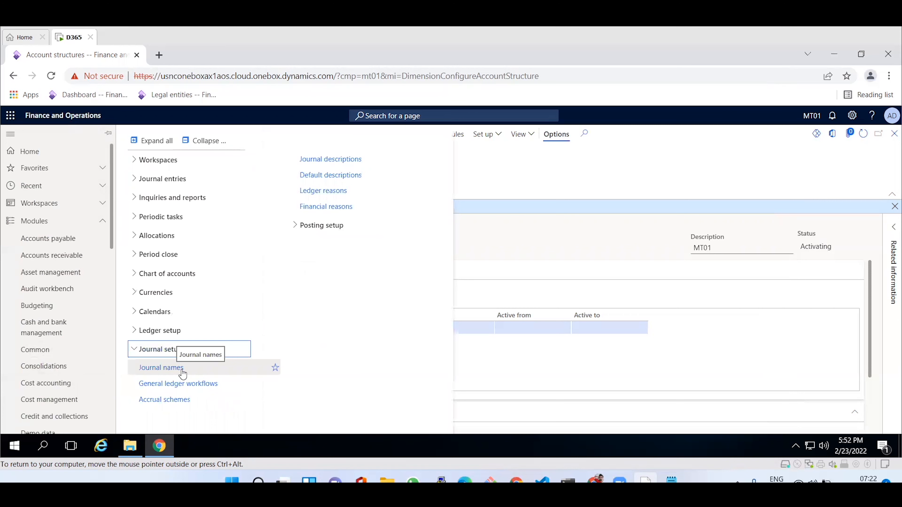
left_click(161, 368)
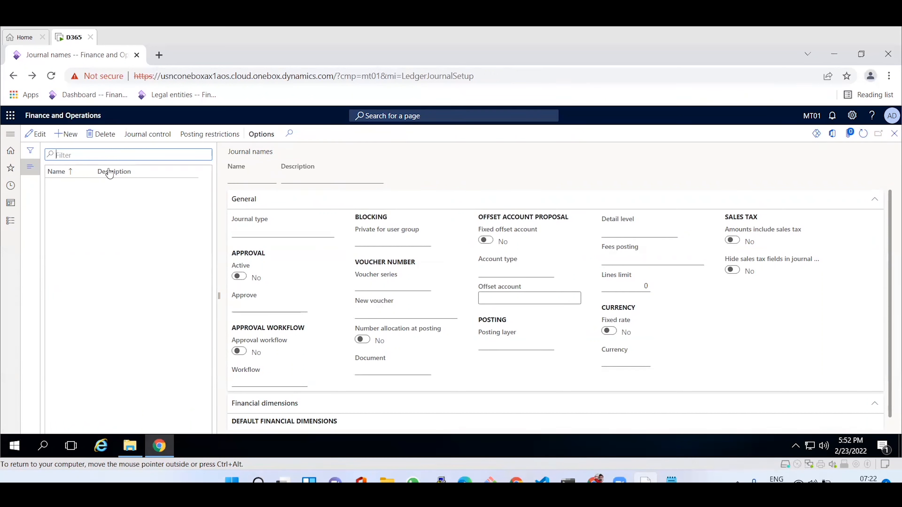
Add a journal name Genjrn with the description General Journal, keeping the journal type Daily.
left_click(68, 134)
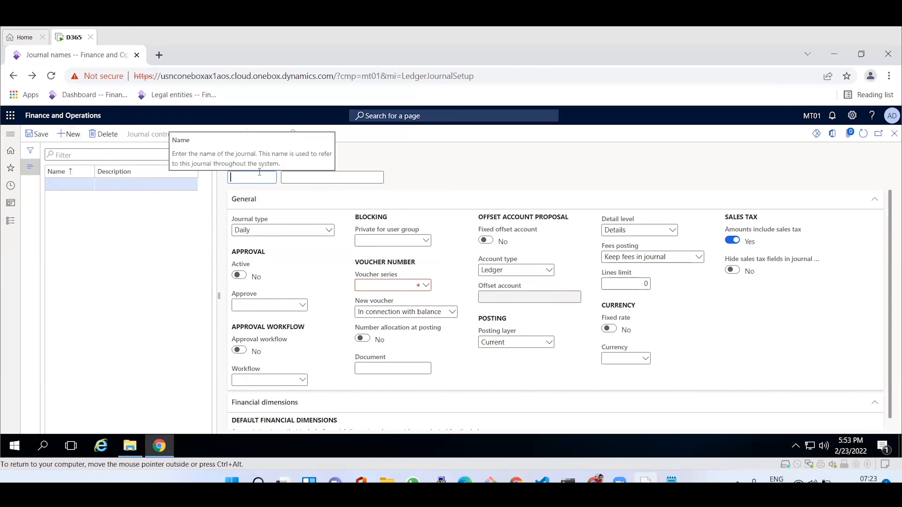
type("Genjrn")
key("Tab")
type("Gen")
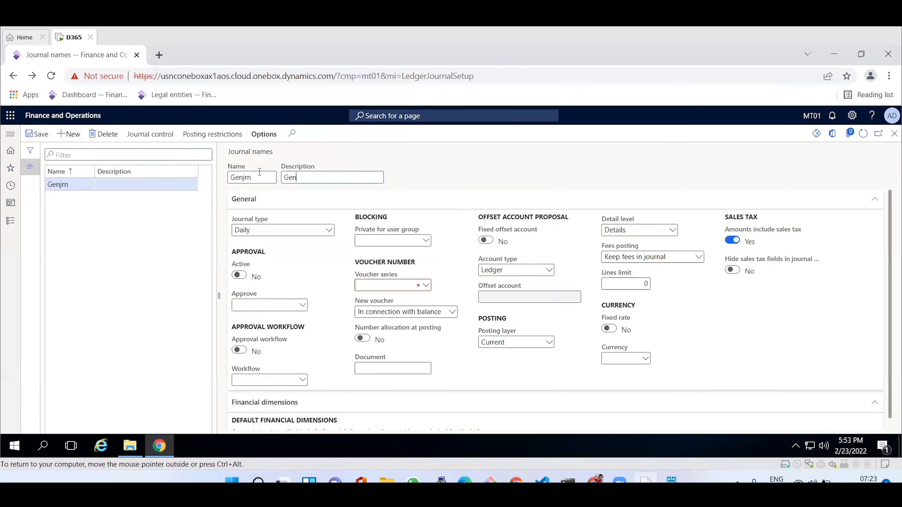
type("eral Journal")
left_click_drag(262, 232, 229, 234)
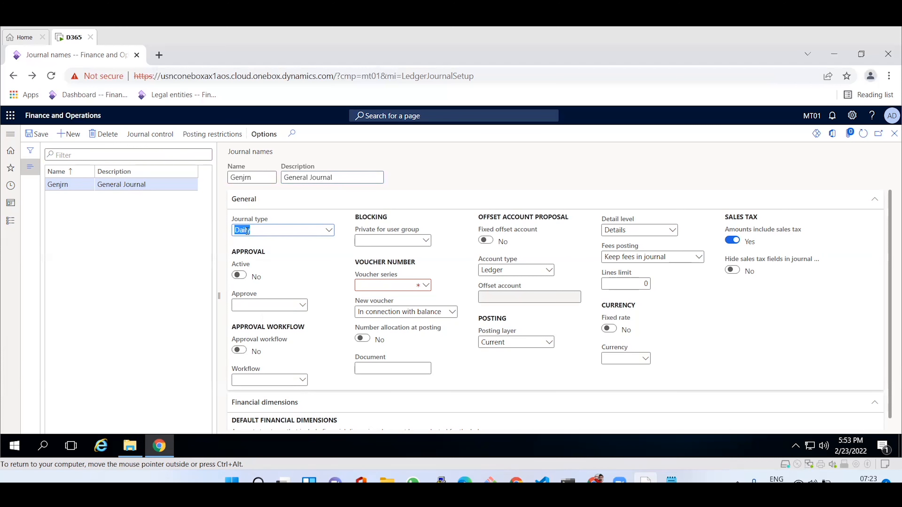
Look through the available journal types for the Genjrn journal name, keeping Daily.
left_click(328, 232)
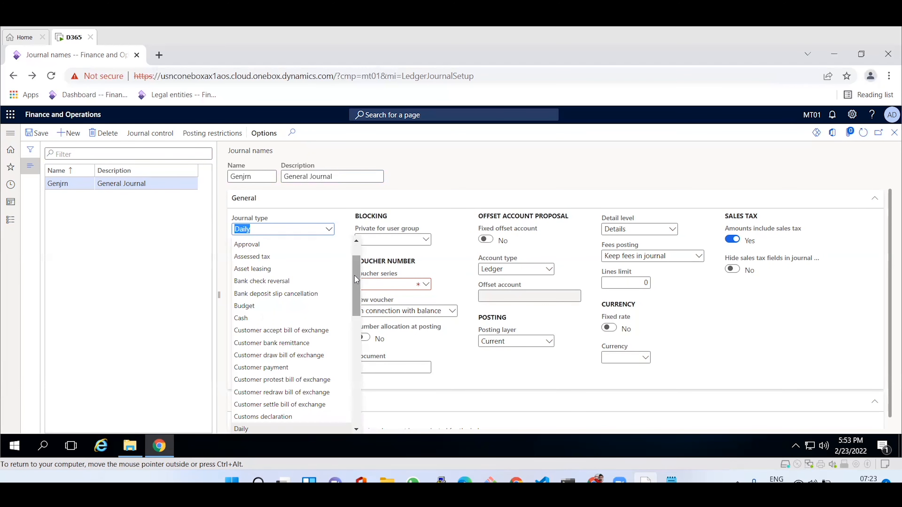
left_click_drag(355, 276, 354, 265)
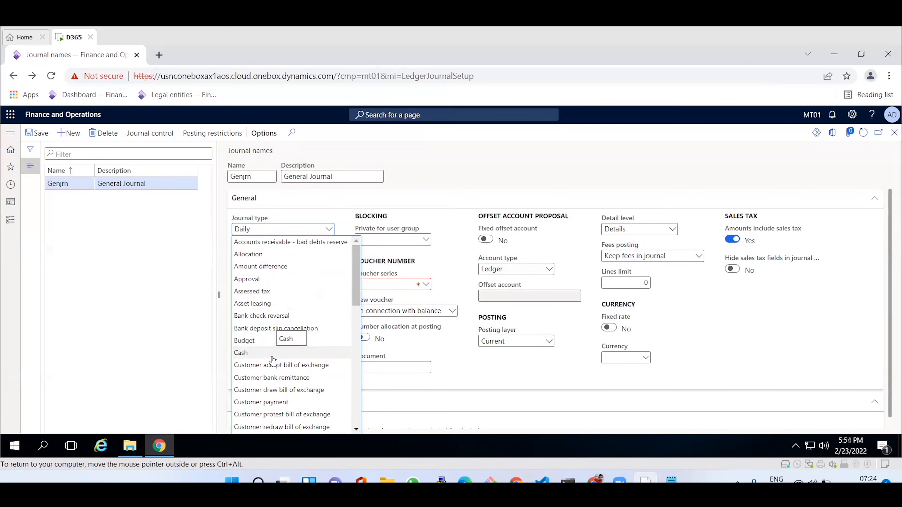
left_click_drag(354, 281, 361, 409)
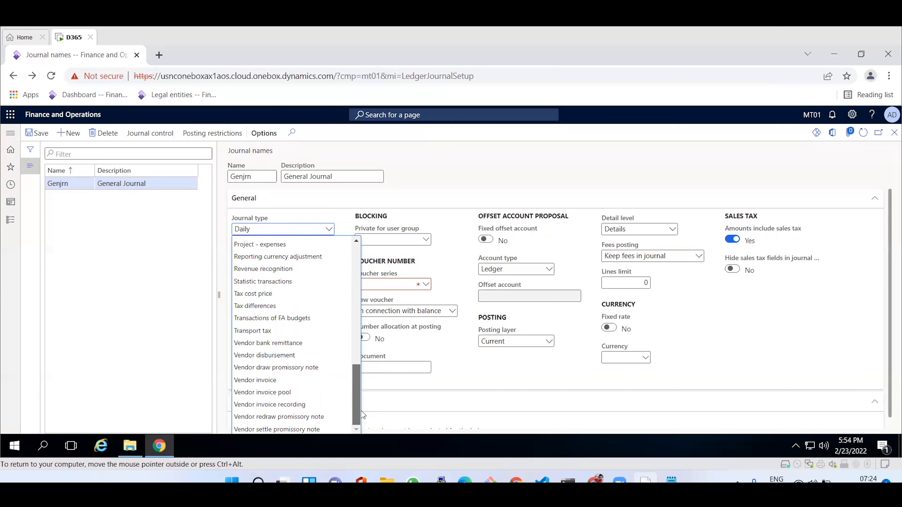
left_click_drag(362, 414, 360, 272)
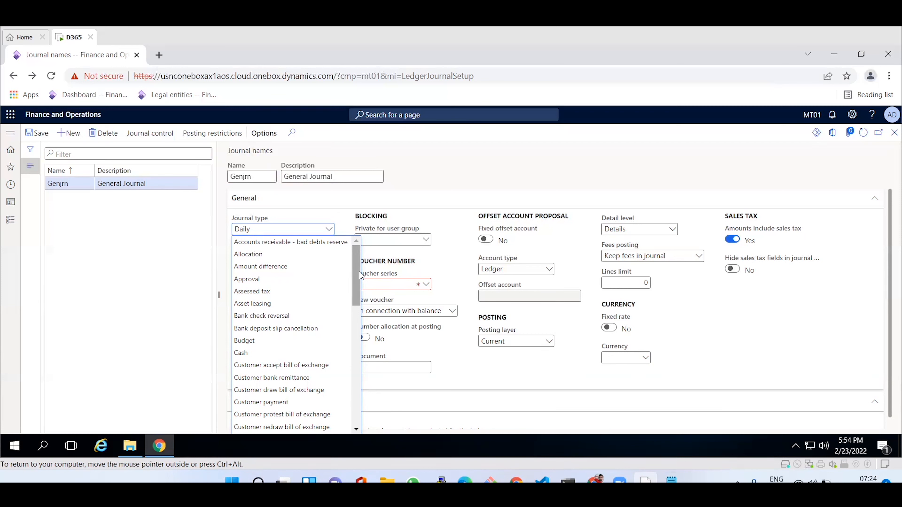
scroll(284, 355, "down", 3)
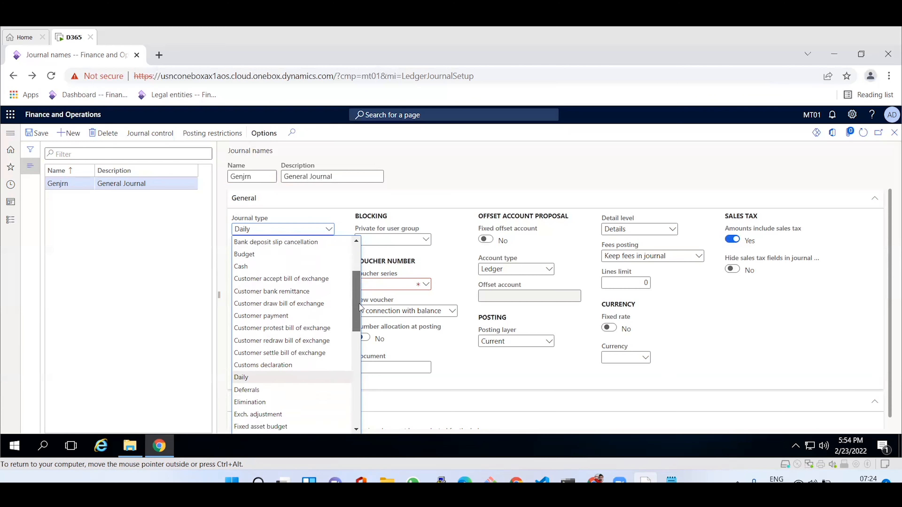
left_click(276, 364)
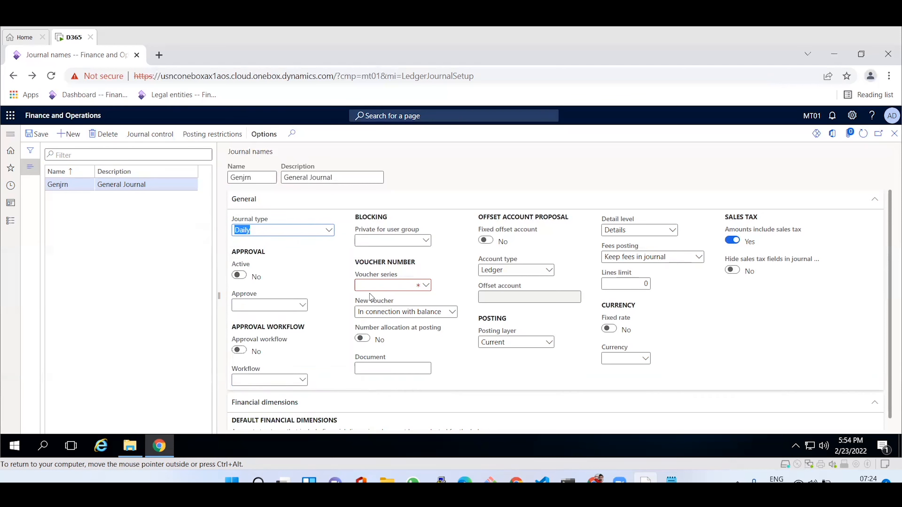
Look through the existing number sequences offered for the voucher series and close the list without choosing one.
left_click(390, 285)
left_click(426, 286)
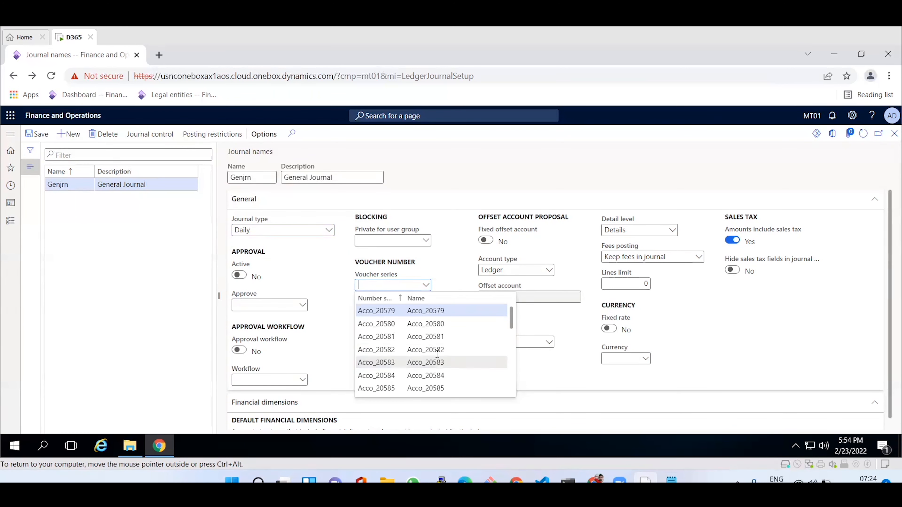
left_click_drag(512, 322, 511, 387)
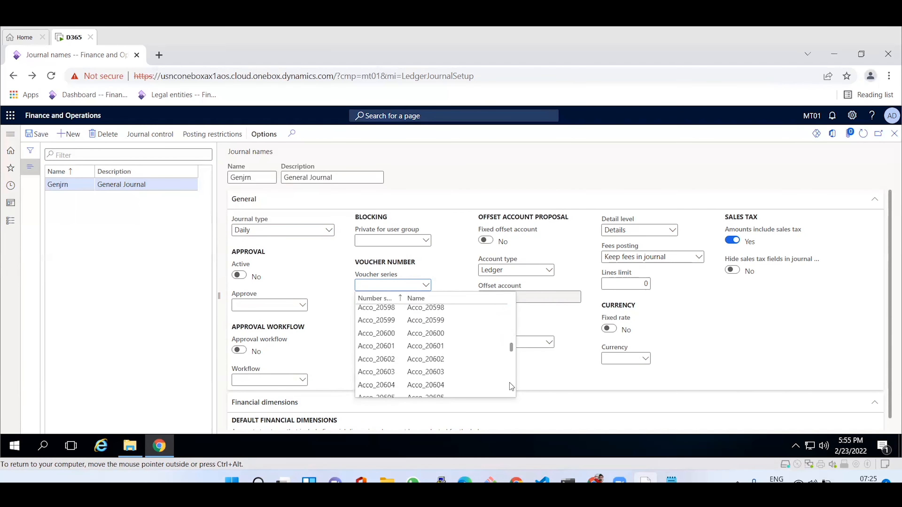
left_click_drag(512, 350, 514, 321)
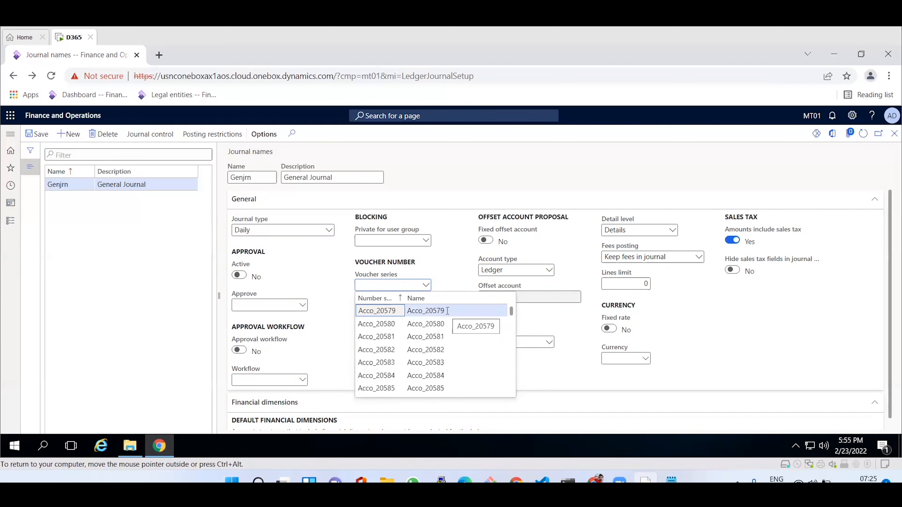
key("Escape")
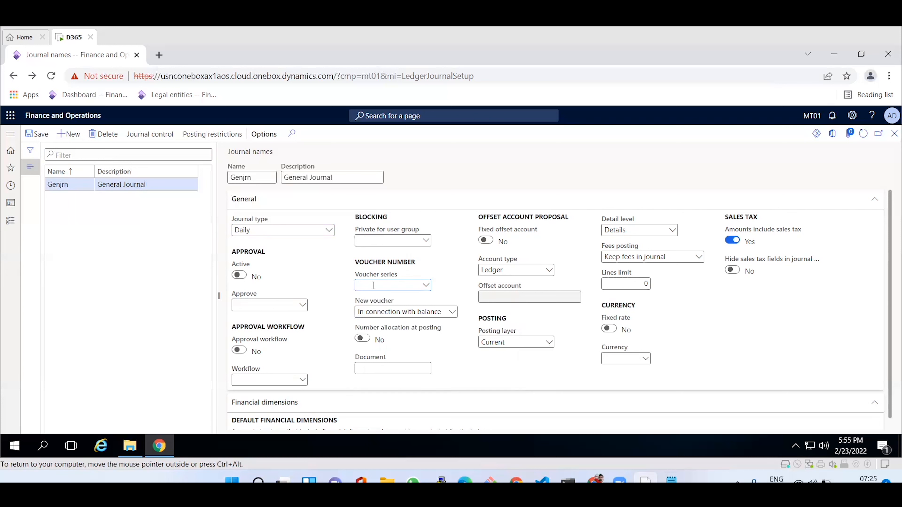
Open the number sequences from the voucher series details and create a new record with code and name MT01.
right_click(429, 289)
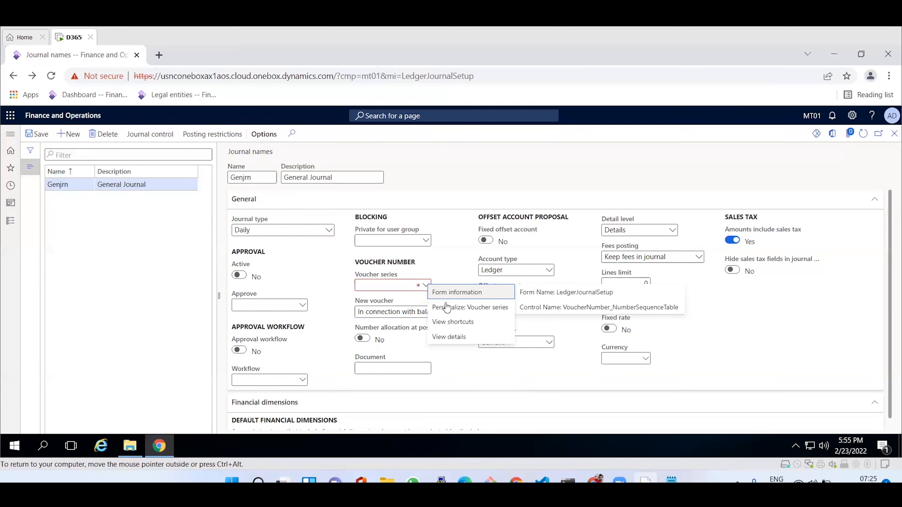
left_click(450, 337)
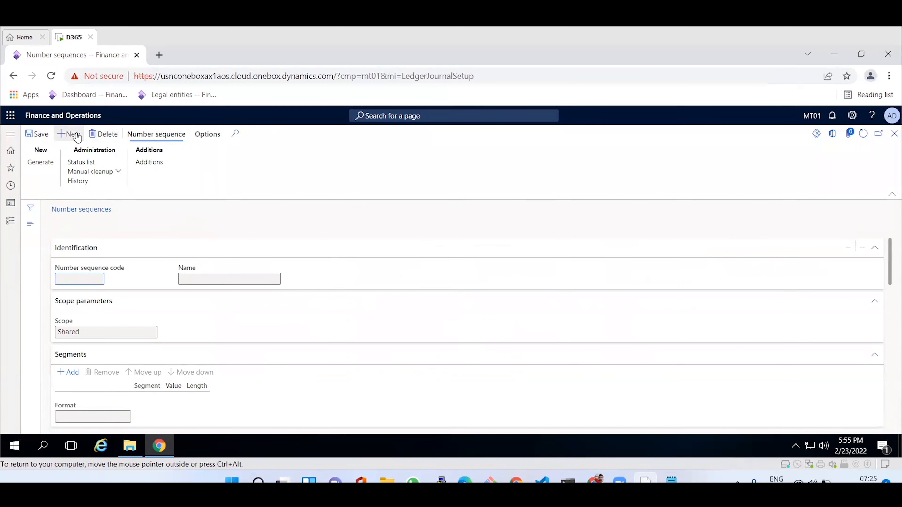
left_click(69, 134)
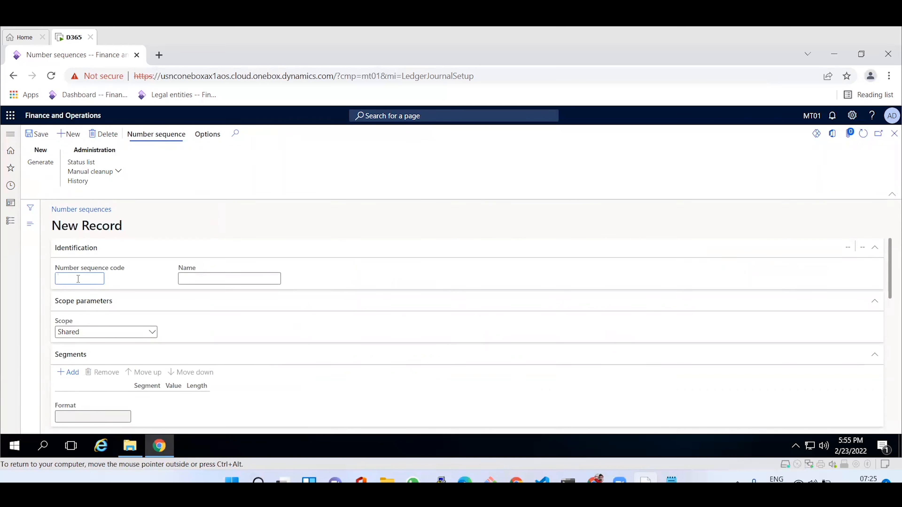
type("MT01")
left_click(215, 276)
type("MT01")
Set the number sequence's scope to Company and choose company MT01.
left_click(153, 337)
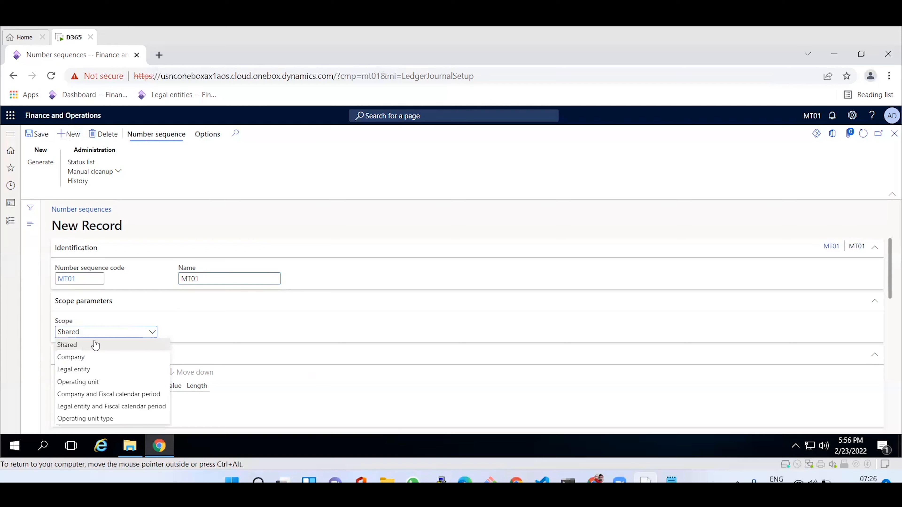
left_click(86, 370)
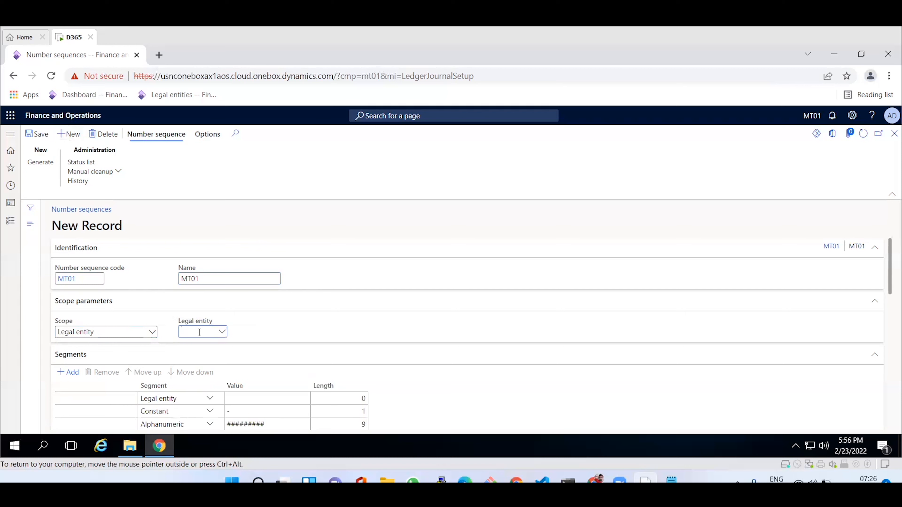
left_click(151, 333)
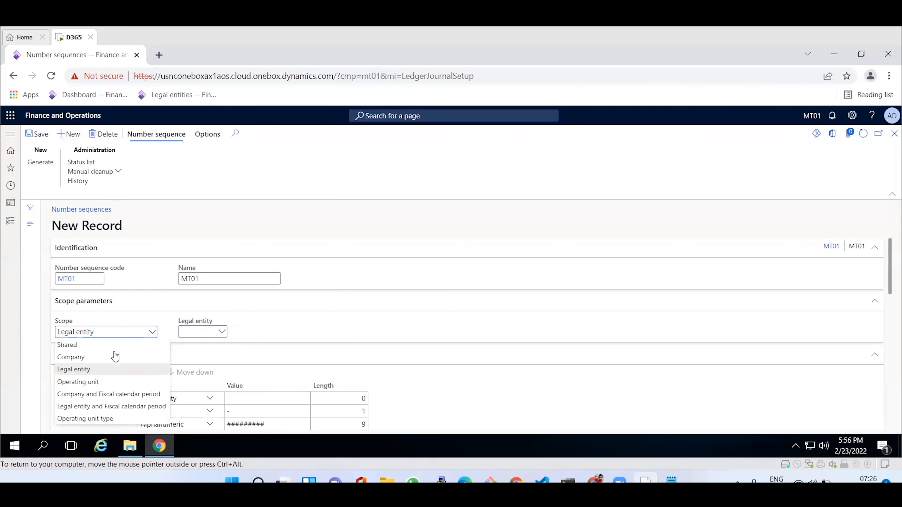
left_click(78, 358)
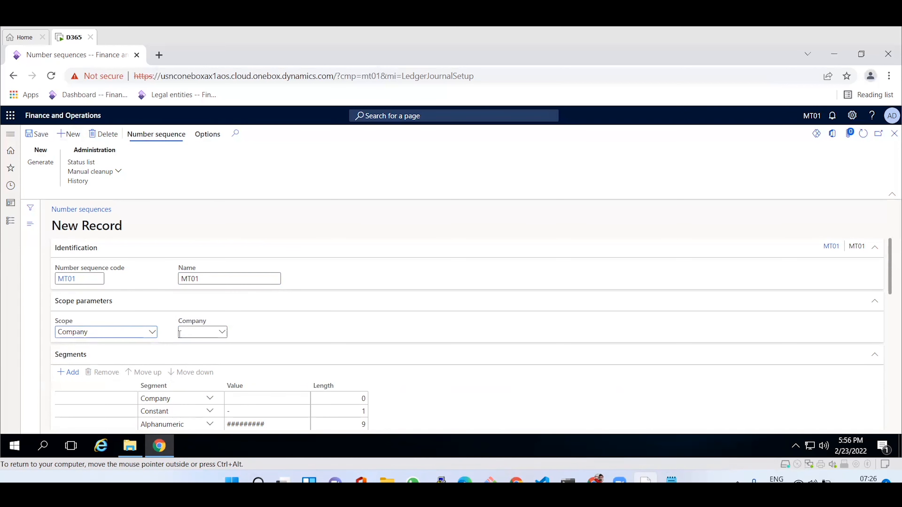
left_click(222, 334)
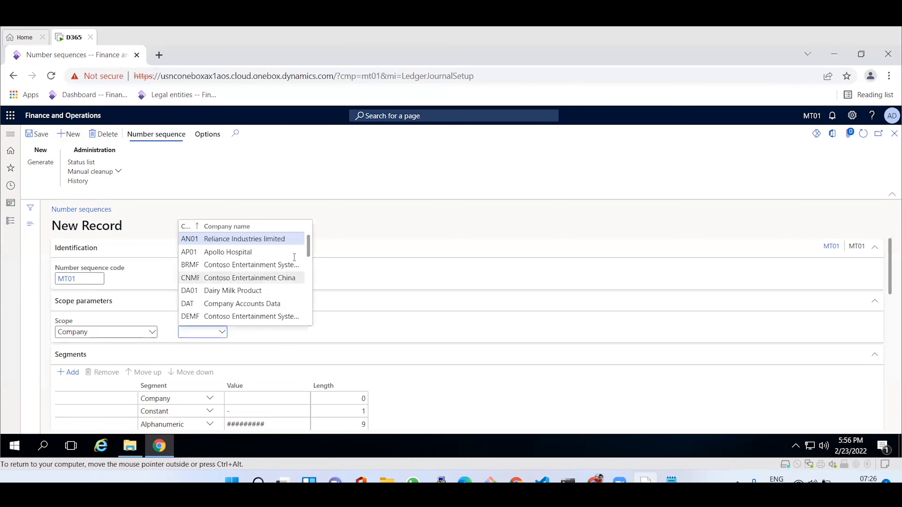
left_click_drag(307, 251, 309, 301)
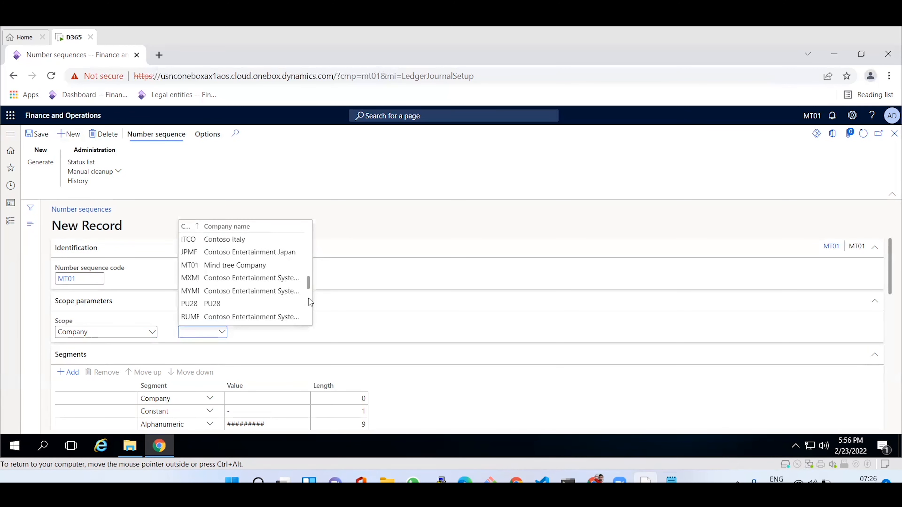
left_click(199, 265)
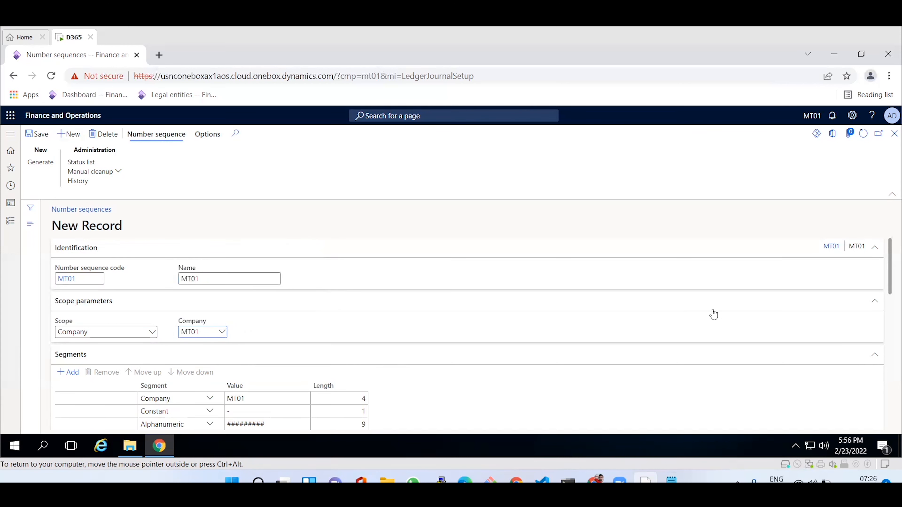
Switch to Notepad and add the heading "Number sequnce format" a few lines below the journal names note.
left_click_drag(889, 269, 890, 287)
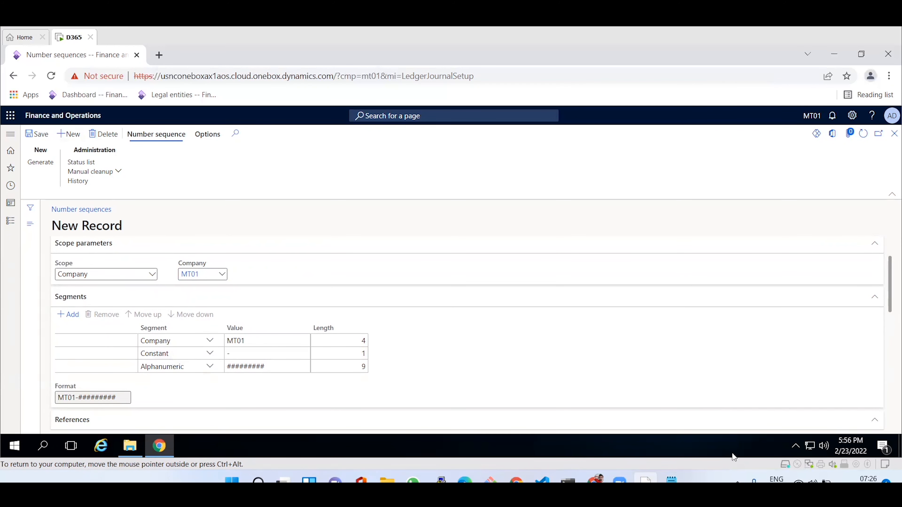
left_click(671, 480)
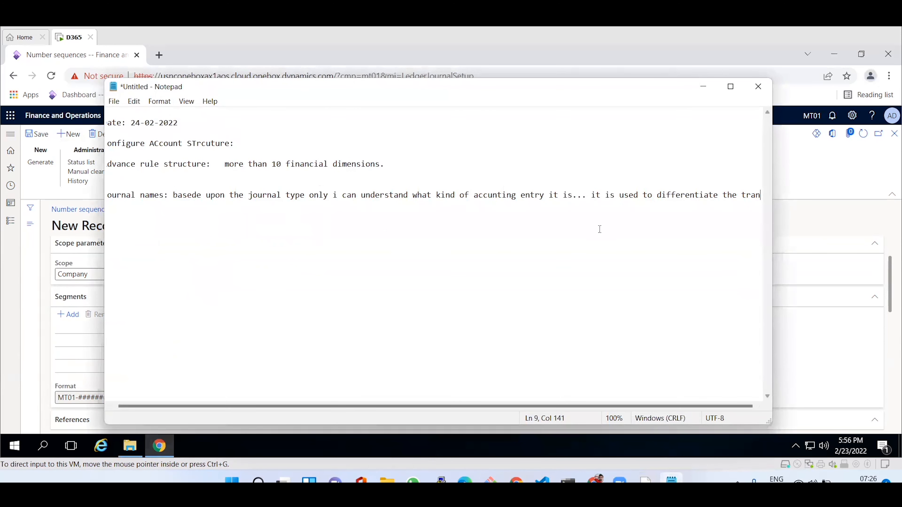
key("Return")
key("Return")
key("Return")
key("Return")
type("Number sequnce format")
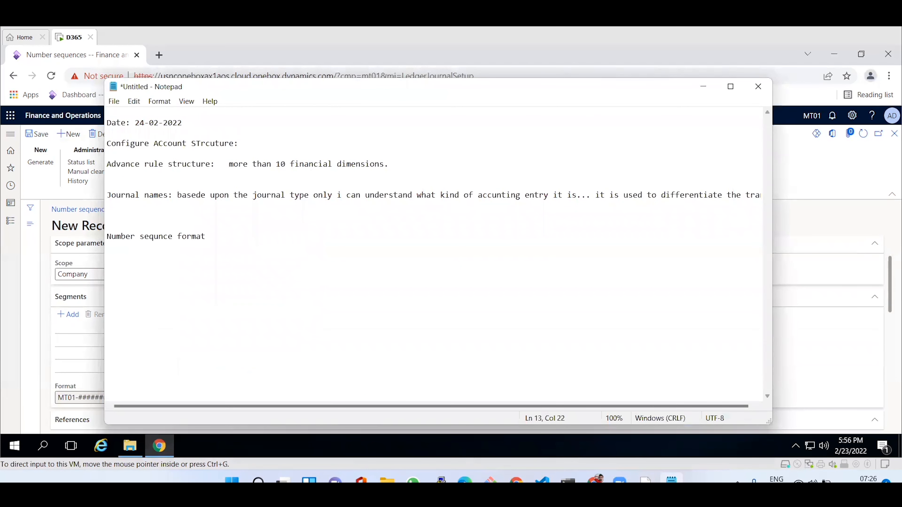
Write the example number MT01-000001 below the number sequence heading and highlight its numeric part.
key("Return")
key("Return")
type("M")
type("T")
type("01")
type("--")
type("0000")
type("1")
double_click(143, 257)
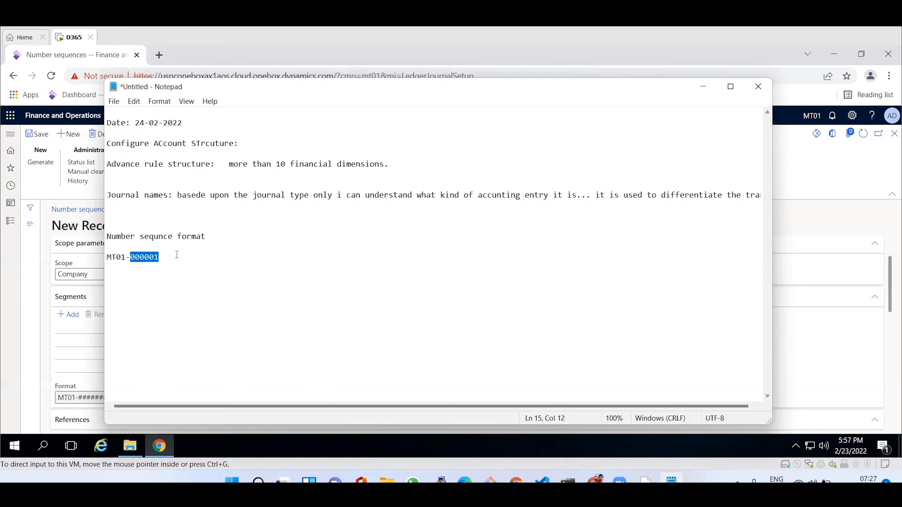
Add a second example number, MT01-000002, on the same line after a comma and highlight its numeric part.
left_click(169, 259)
type(",   MT01-")
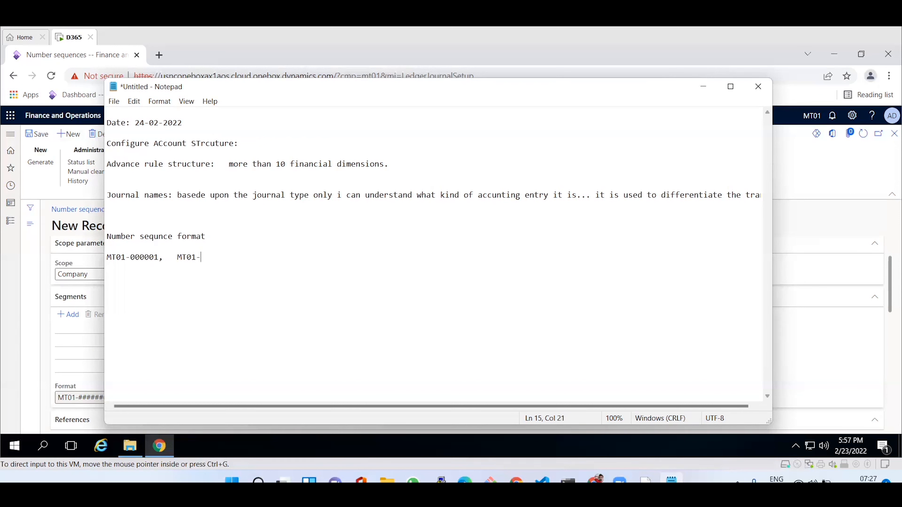
double_click(185, 257)
left_click(204, 256)
type("000002")
left_click_drag(233, 258, 204, 258)
Add the lines 9999 and 999999 below the example numbers, highlight them for comparison, and minimise Notepad.
left_click(141, 318)
left_click(236, 261)
key("Return")
key("Return")
type("9999")
key("Return")
key("Return")
type("999999")
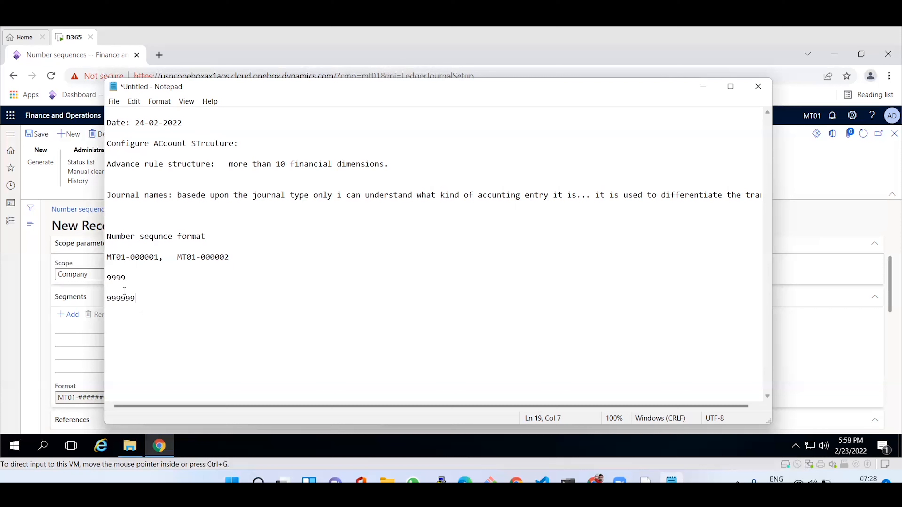
double_click(120, 298)
double_click(118, 274)
double_click(121, 298)
left_click(701, 89)
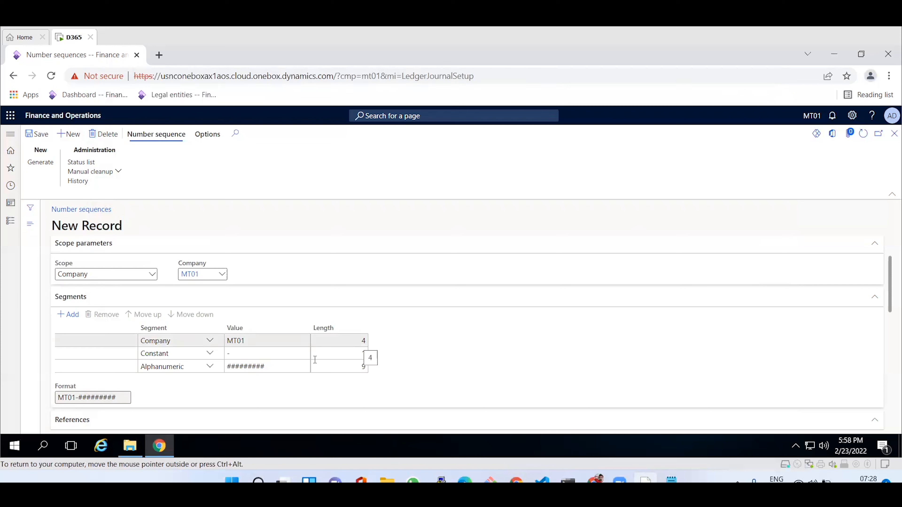
Re-enter "-" as the constant segment's value and shorten the alphanumeric segment to ######.
left_click(235, 351)
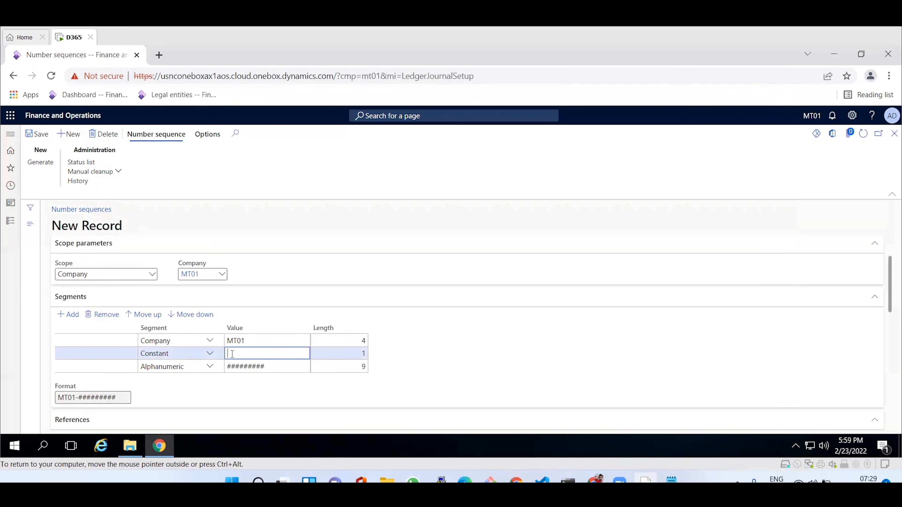
type("/")
key("BackSpace")
type("-")
left_click(271, 366)
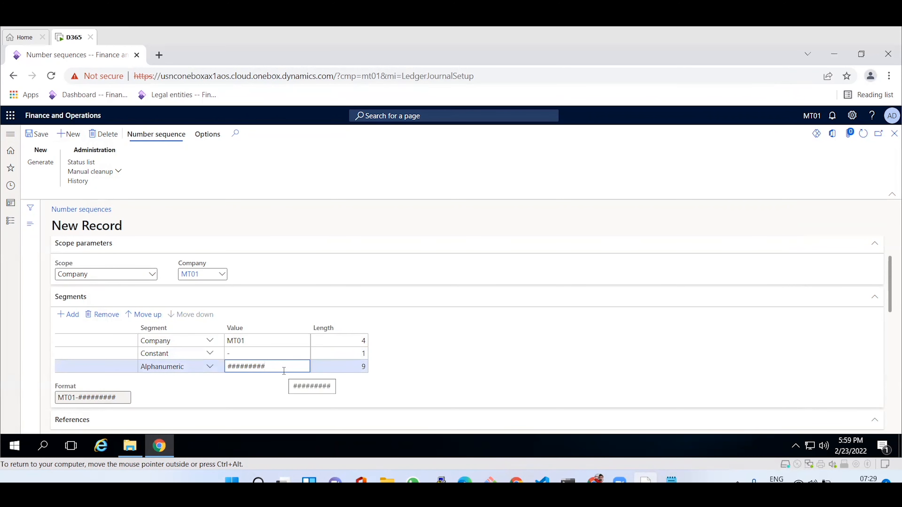
key("BackSpace")
key("BackSpace")
key("BackSpace")
key("Tab")
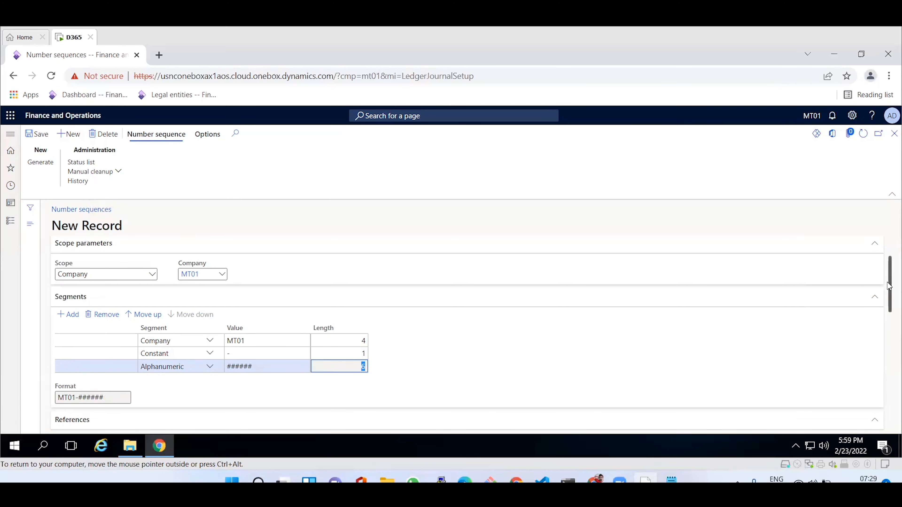
Set the number sequence's largest number to 999999 and save the record.
left_click_drag(888, 284, 889, 383)
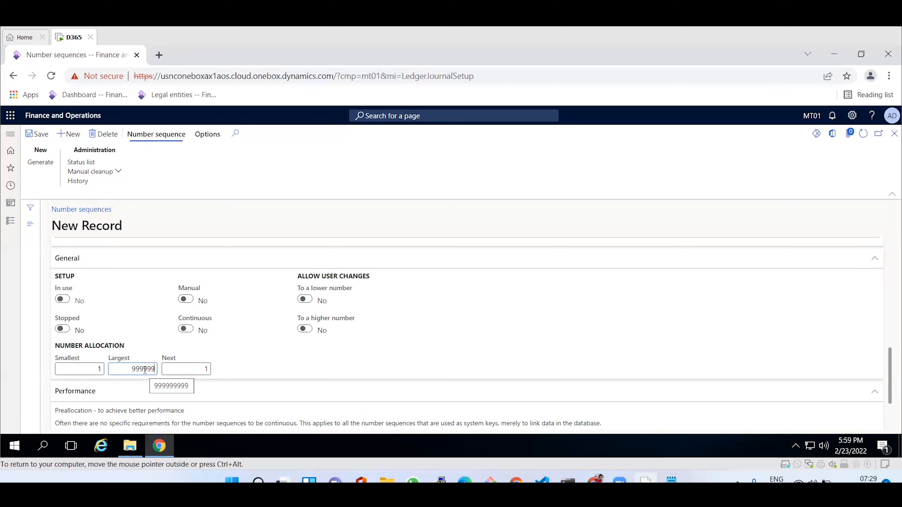
left_click(45, 139)
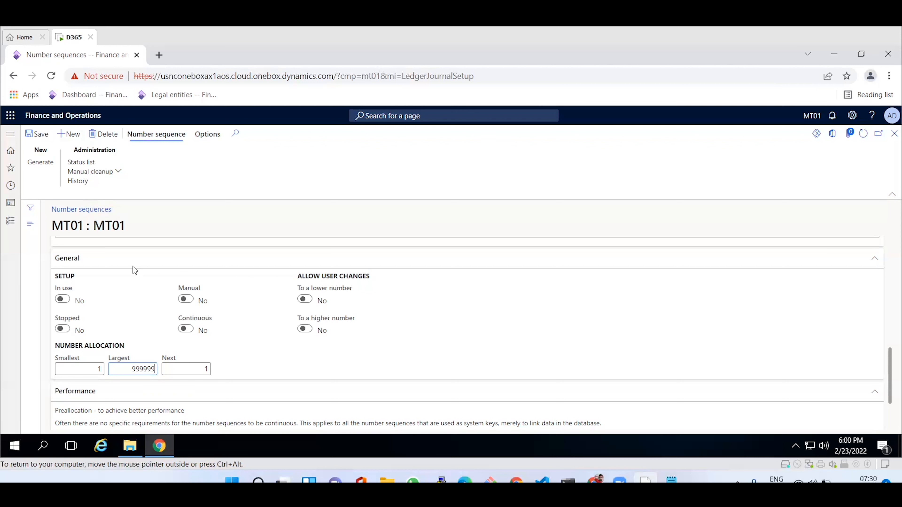
left_click(44, 138)
Return to the journal names and assign MT01 as the voucher series of Genjrn.
left_click(893, 135)
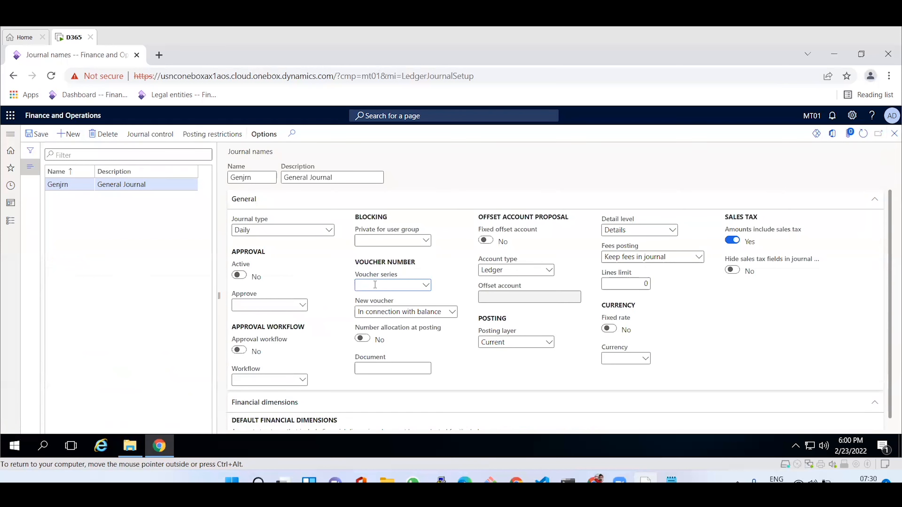
type("mt")
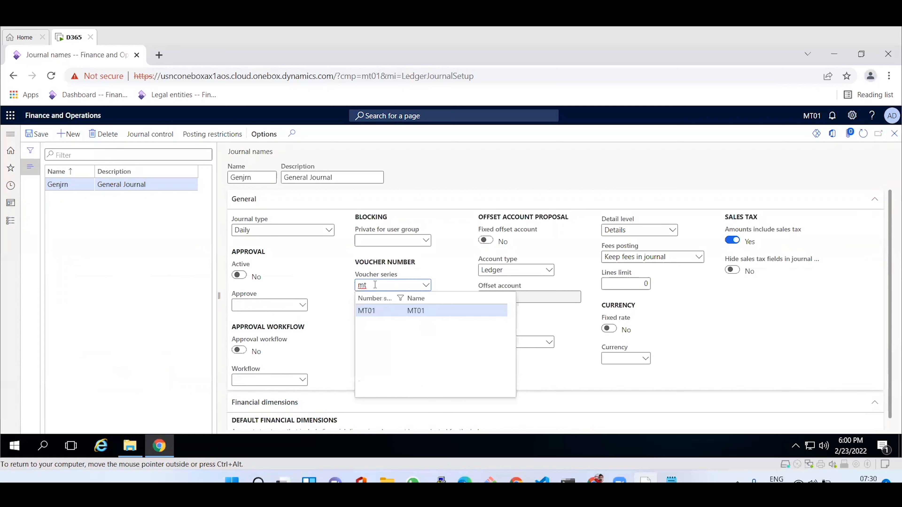
left_click(377, 315)
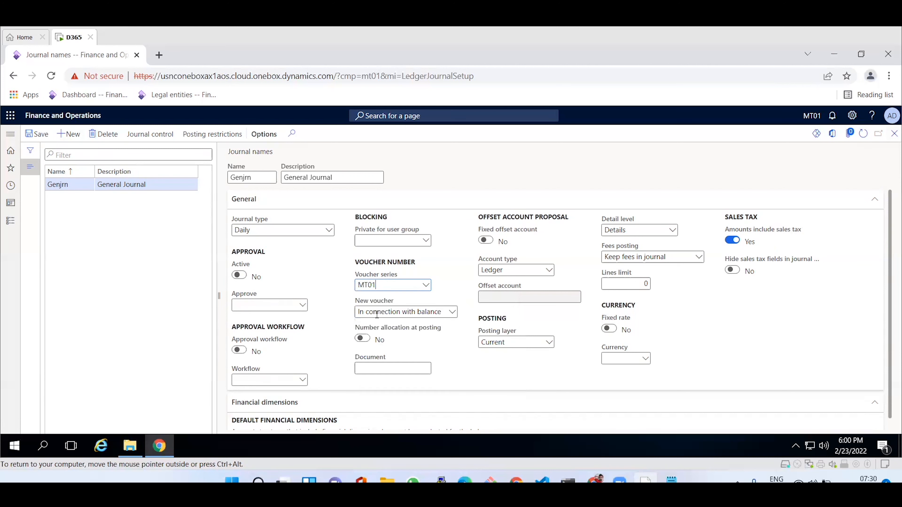
Save the Genjrn journal name, highlighting its name and voucher series for review.
left_click(43, 140)
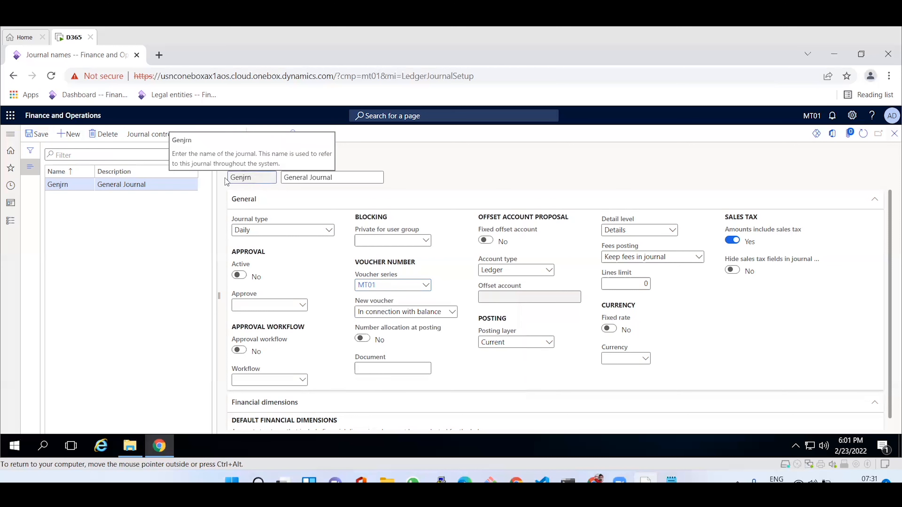
left_click(231, 178)
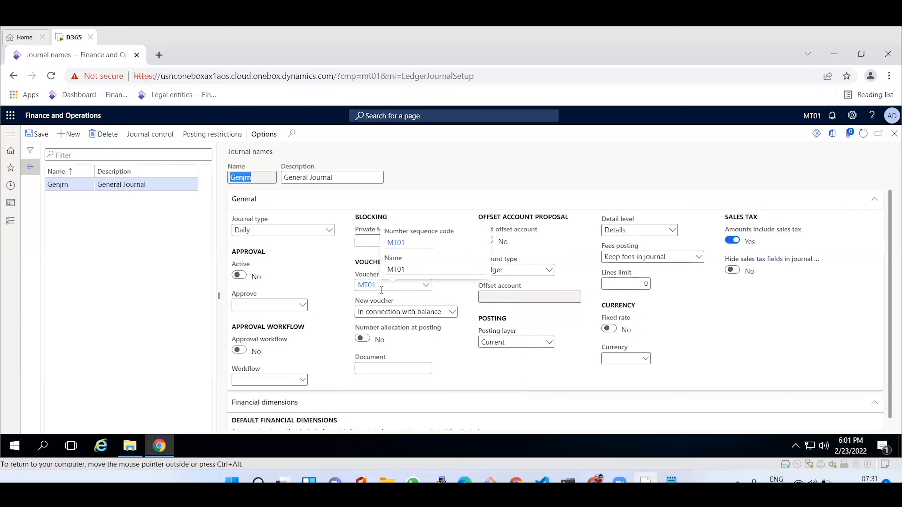
left_click(356, 288)
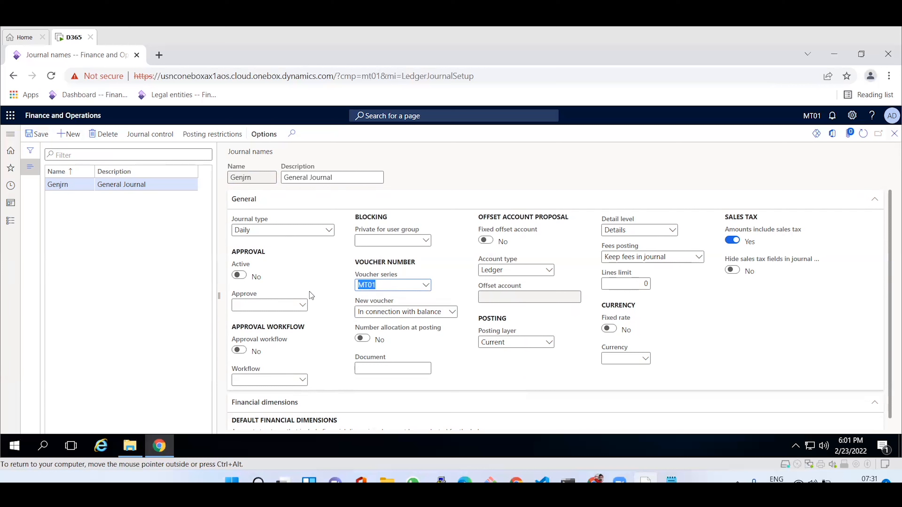
left_click(40, 138)
left_click(42, 138)
Add blank lines below 999999 in the Notepad notes and minimise Notepad.
left_click(671, 480)
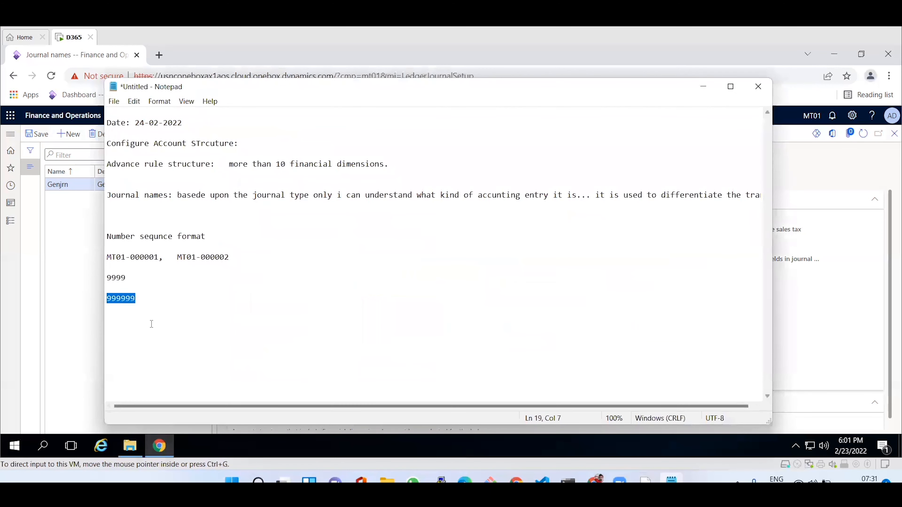
left_click(133, 323)
key("Return")
key("Return")
key("Return")
left_click(705, 91)
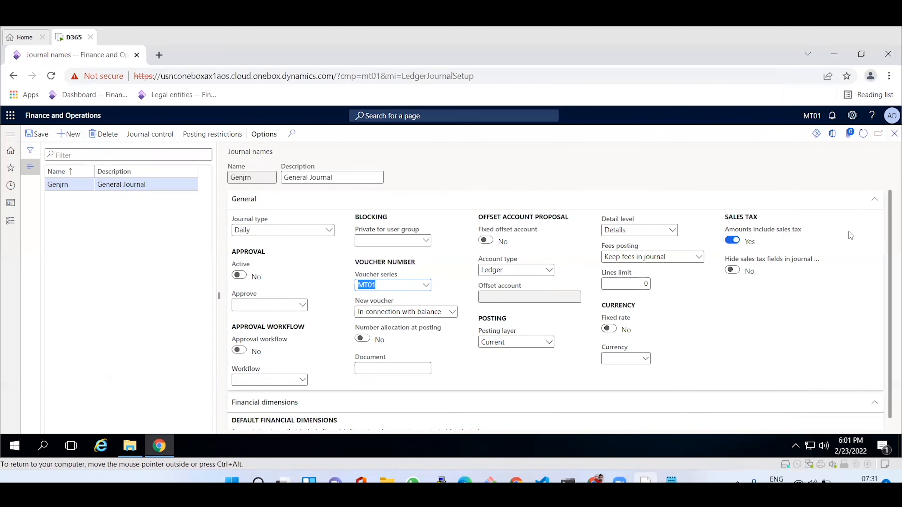
Collapse and re-expand the Financial dimensions section of the Genjrn journal name to examine its default dimensions.
scroll(889, 233, "down", 1)
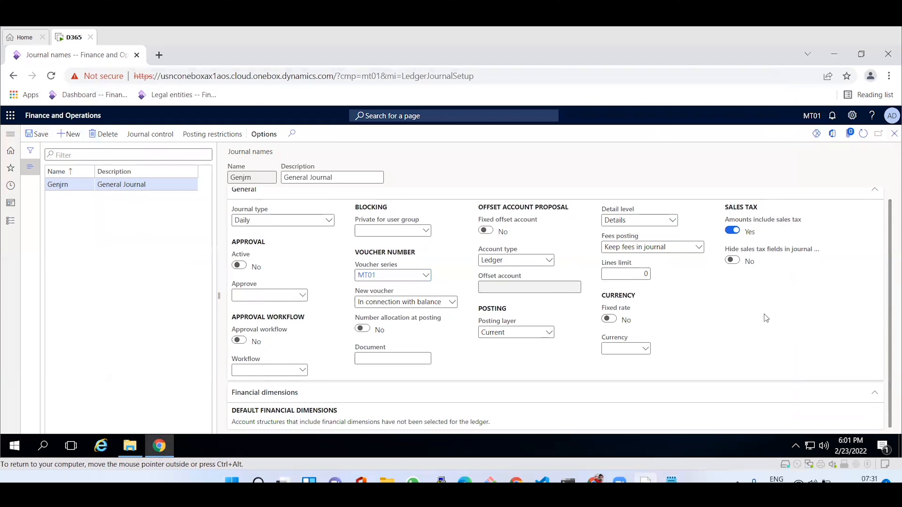
left_click(368, 394)
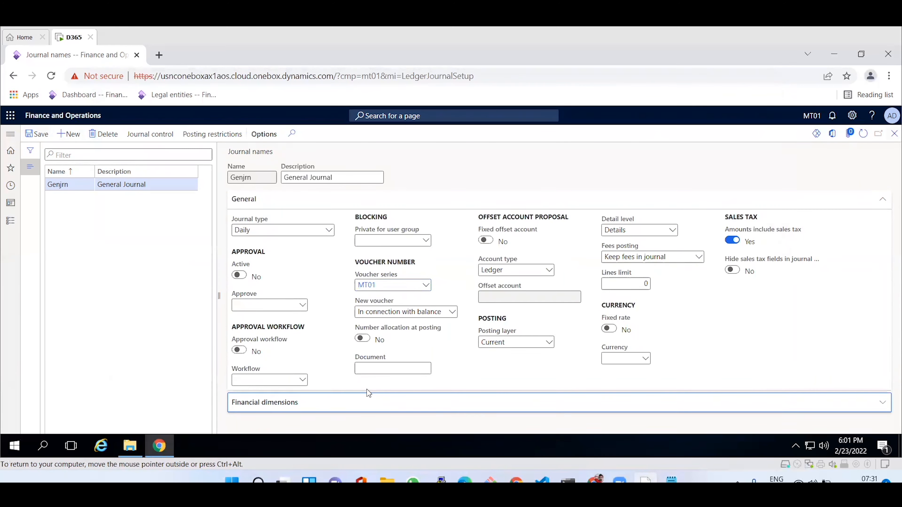
left_click(362, 405)
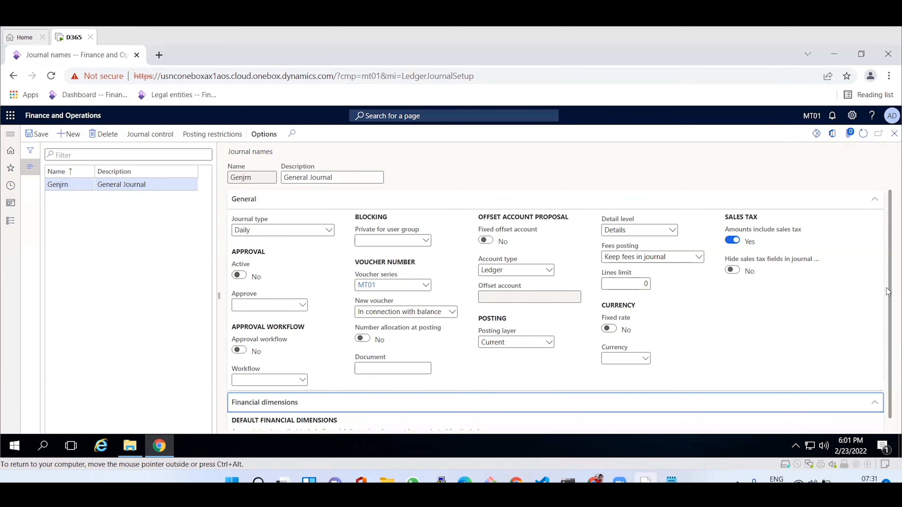
left_click_drag(889, 290, 875, 367)
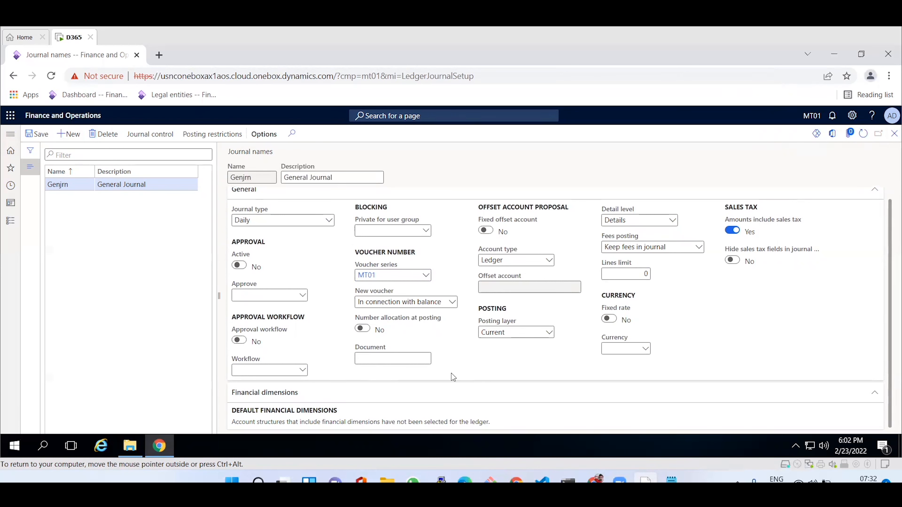
Open the Ledger form from the General ledger's ledger setup and make it editable.
left_click(10, 133)
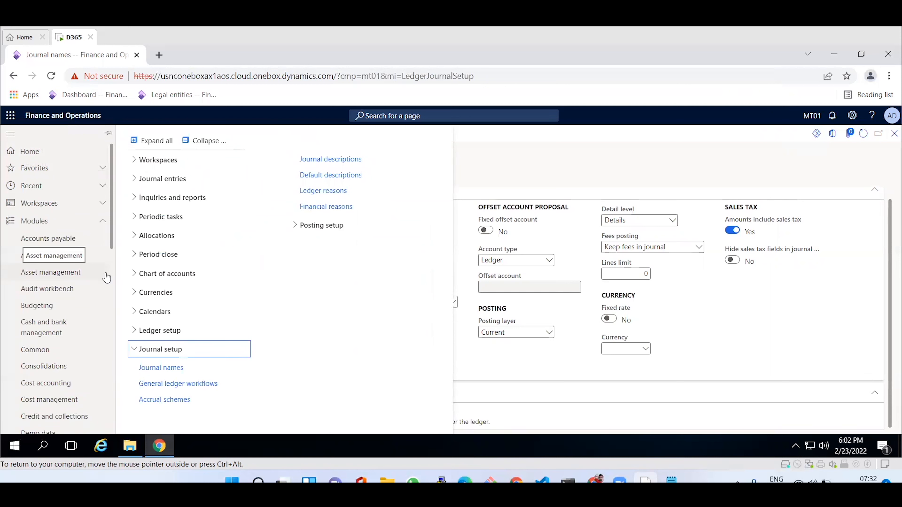
left_click(160, 331)
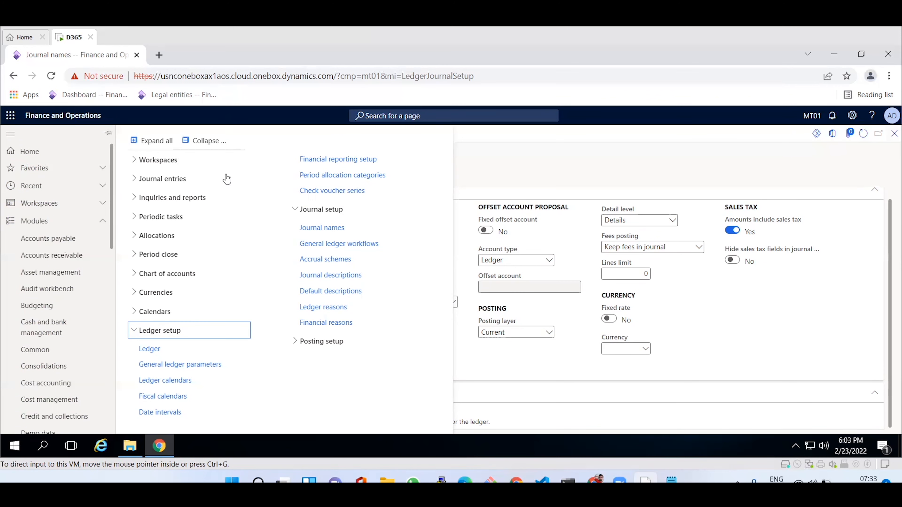
left_click(154, 350)
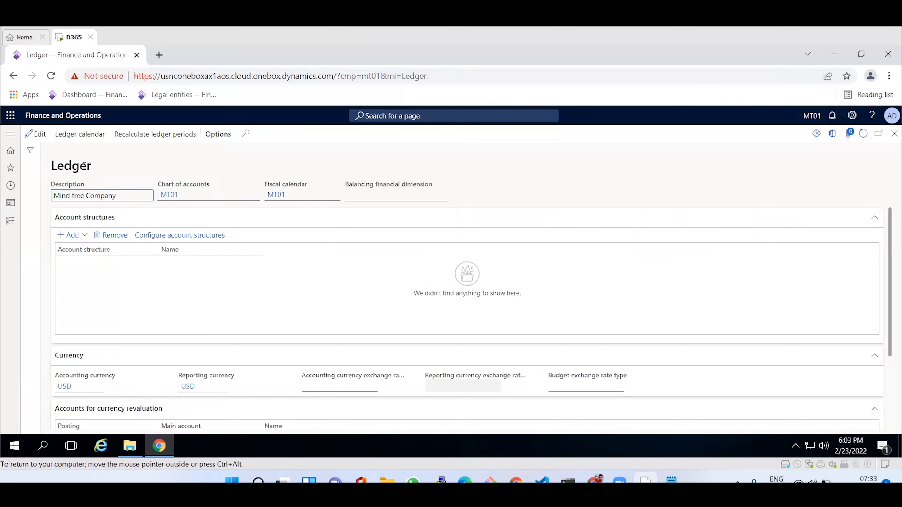
left_click(39, 135)
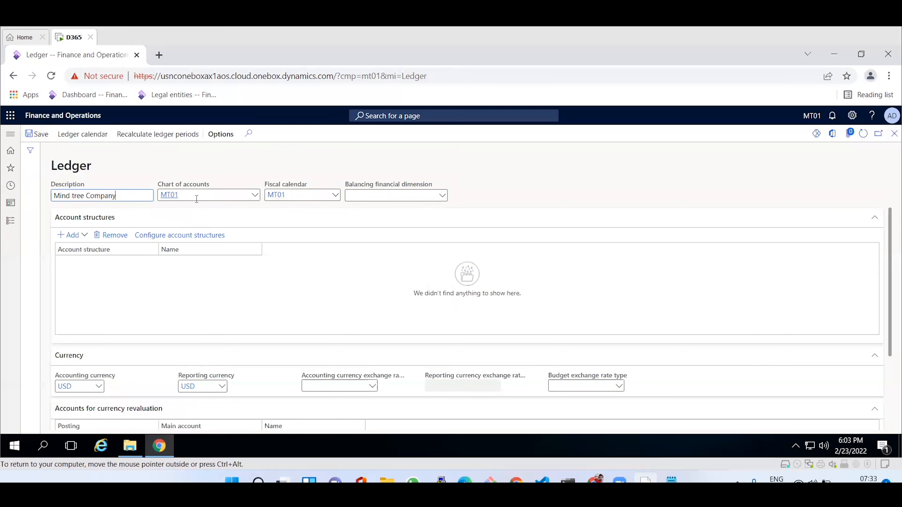
Add the MT01 account structure to the current ledger and accept the ledger dimension synchronization.
mouse_move(295, 200)
left_click(86, 236)
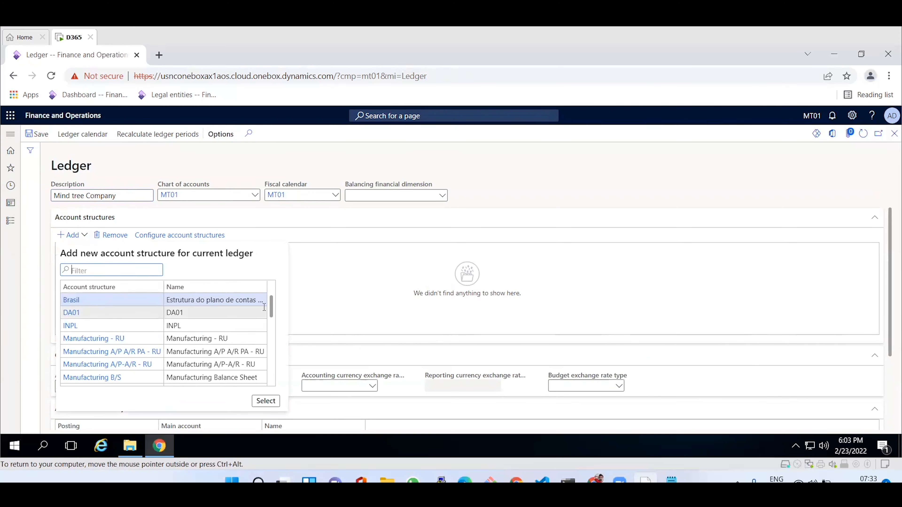
scroll(273, 311, "down", 7)
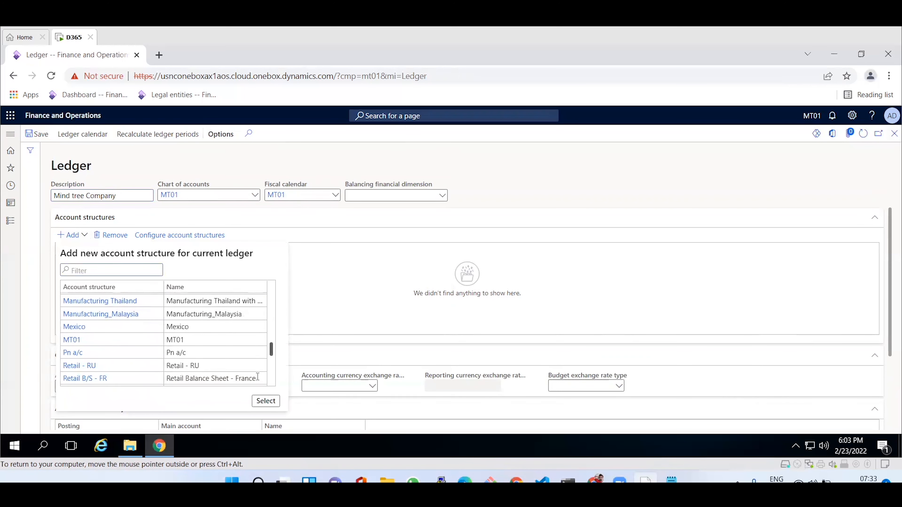
left_click(93, 342)
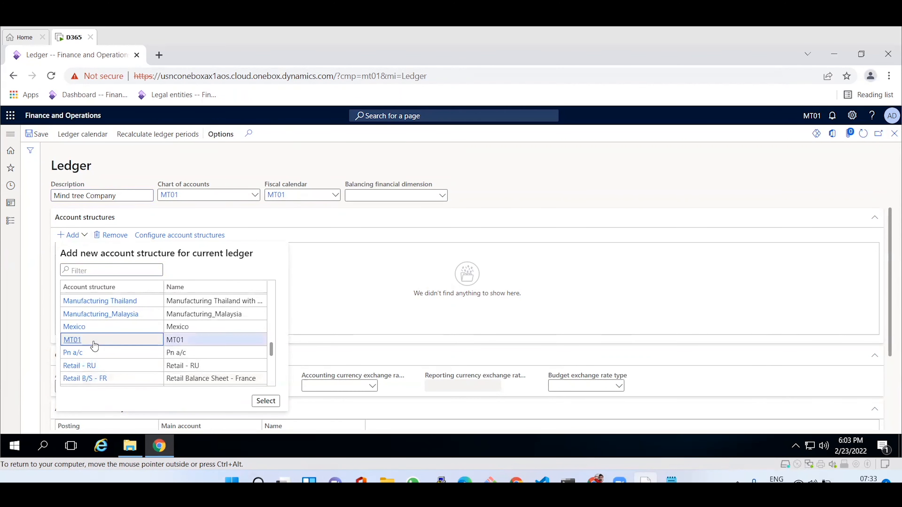
left_click(265, 405)
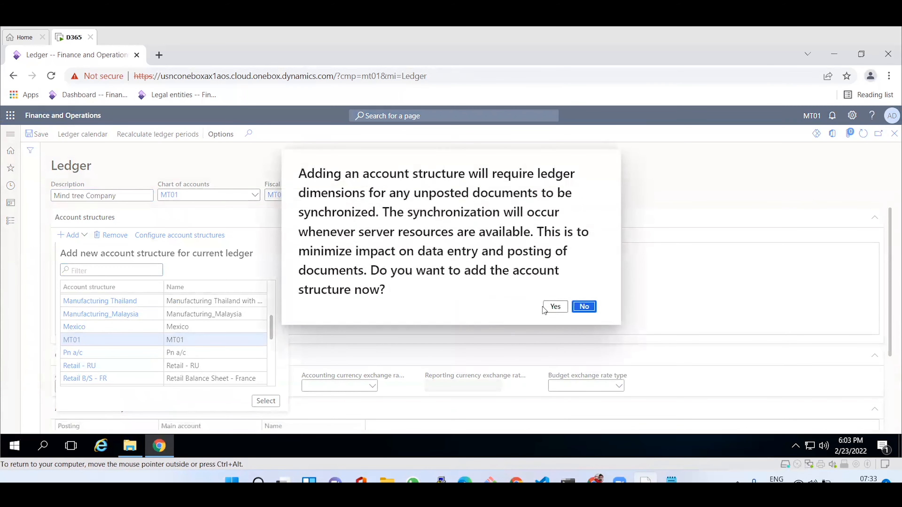
left_click(559, 309)
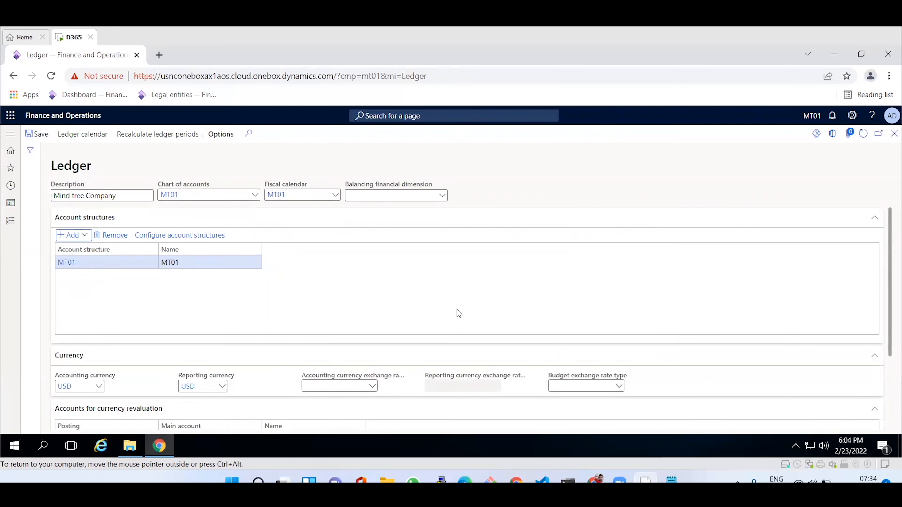
Set the ledger's accounting currency exchange rate type to MT01.
left_click_drag(888, 251, 889, 278)
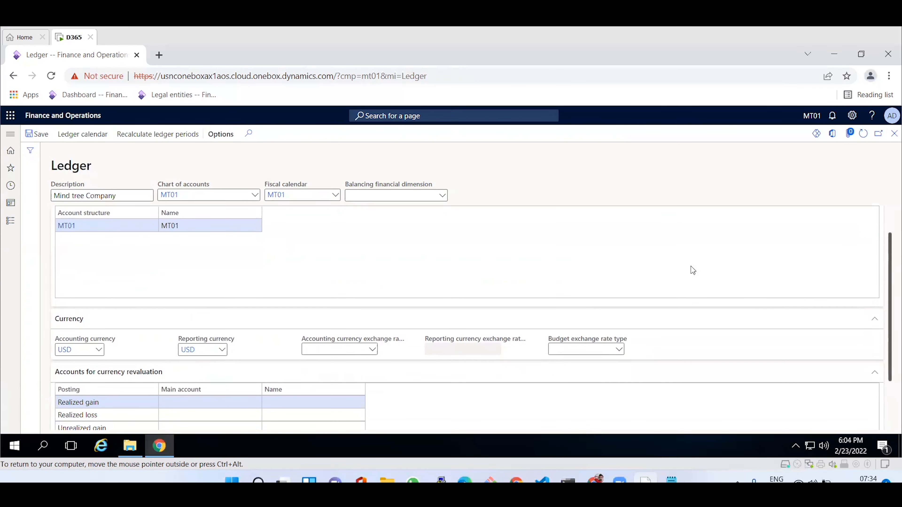
left_click(371, 353)
left_click(371, 353)
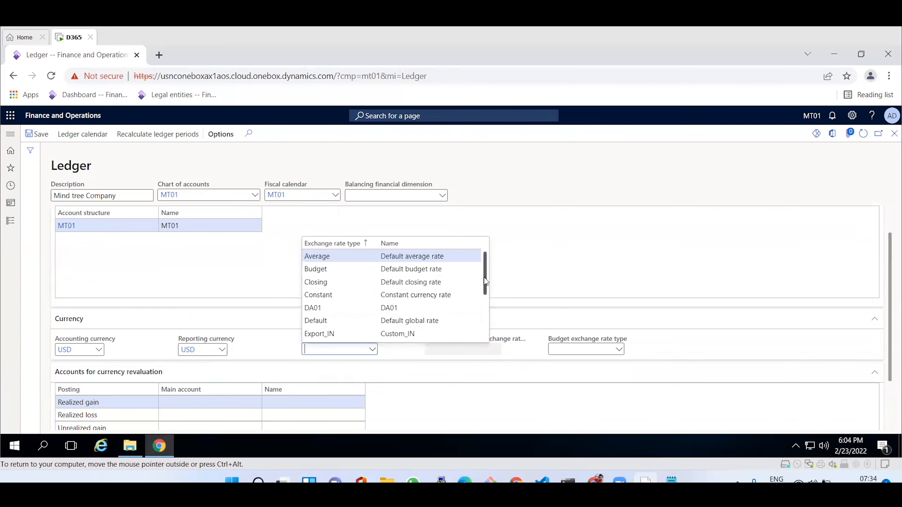
left_click_drag(486, 290, 485, 327)
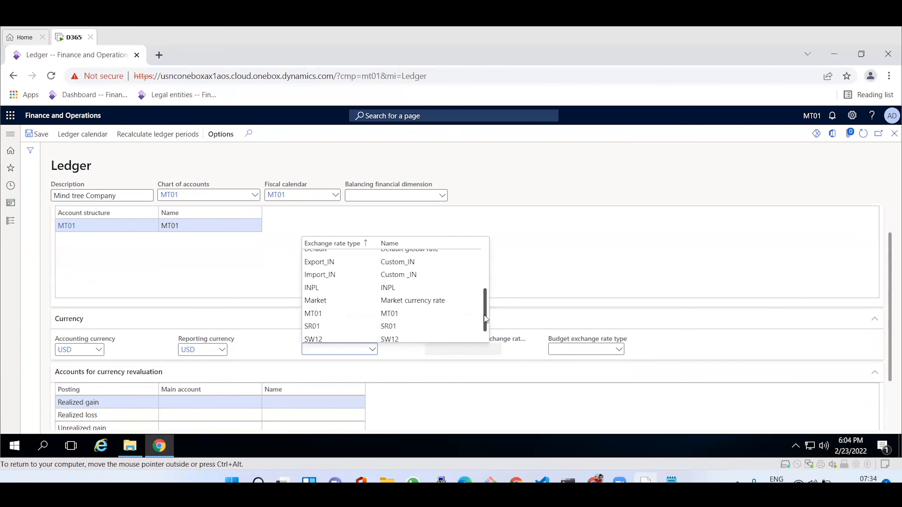
left_click(340, 315)
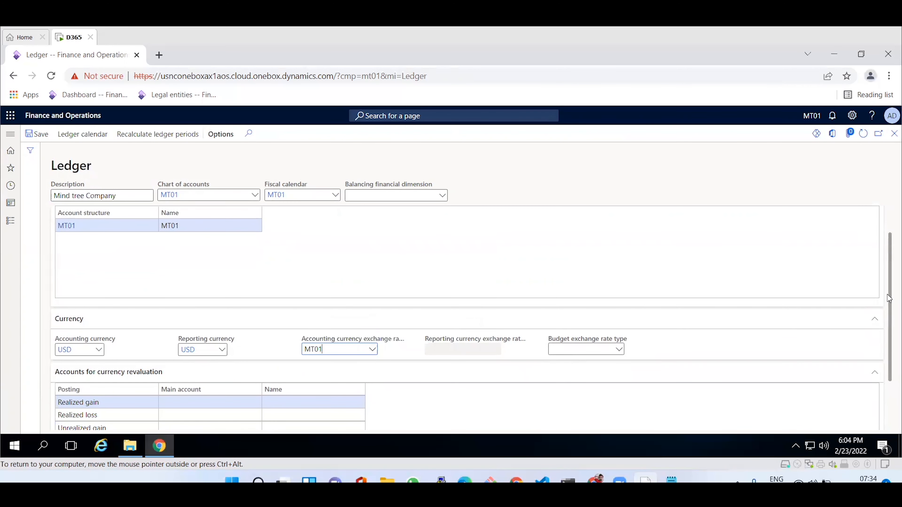
Select the Realized gain main account under the currency revaluation accounts and save the ledger.
left_click_drag(889, 299, 889, 318)
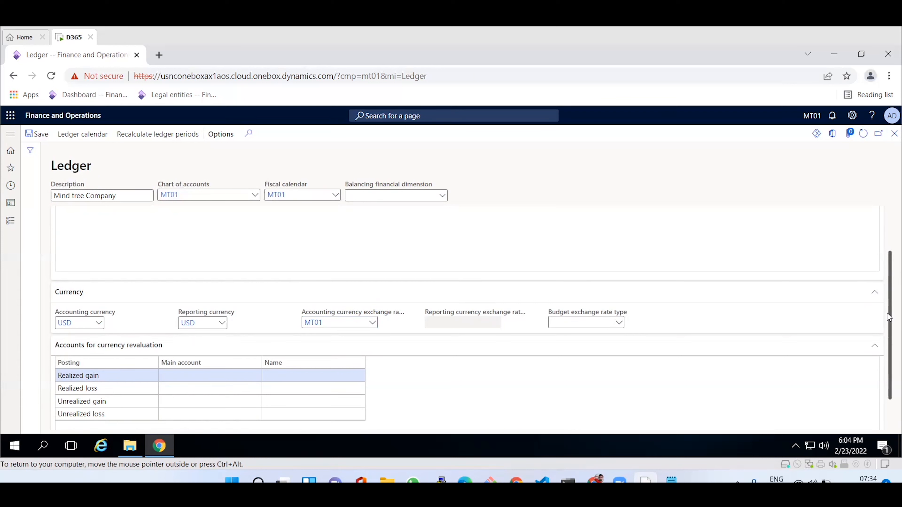
left_click_drag(889, 317, 890, 330)
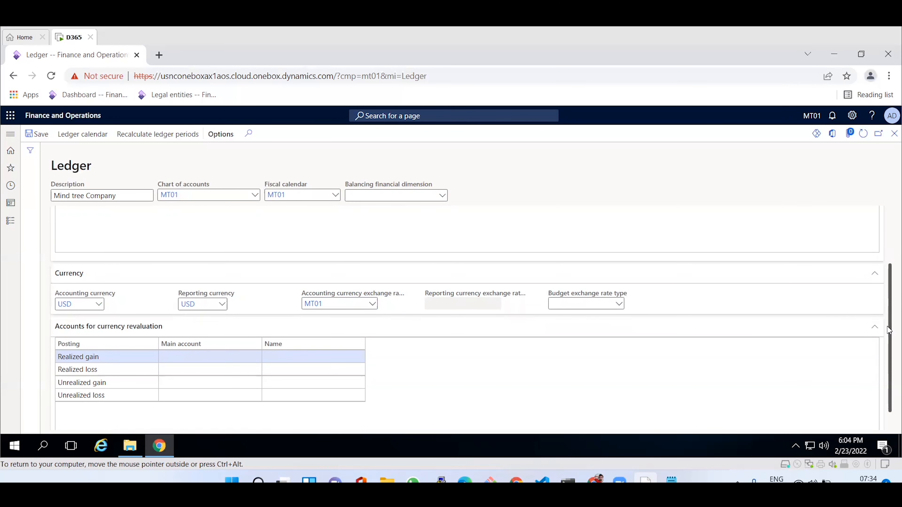
scroll(890, 330, "down", 1)
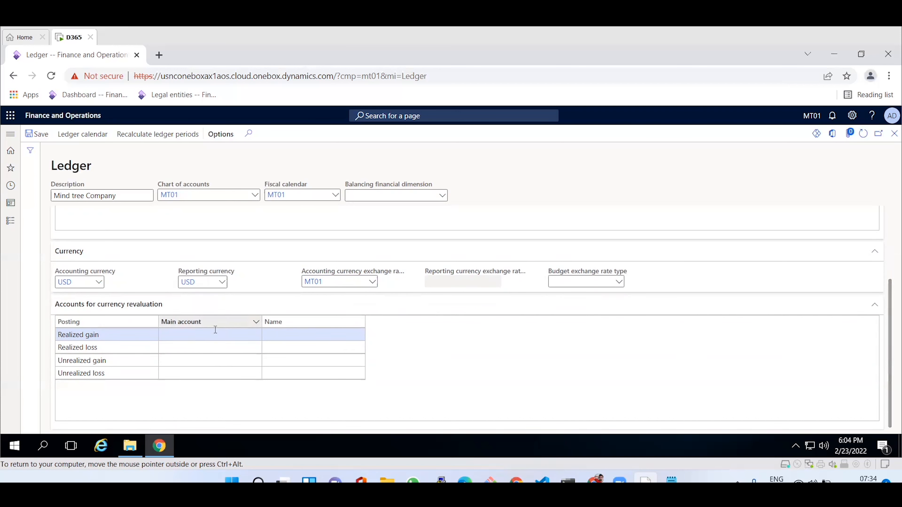
left_click(204, 336)
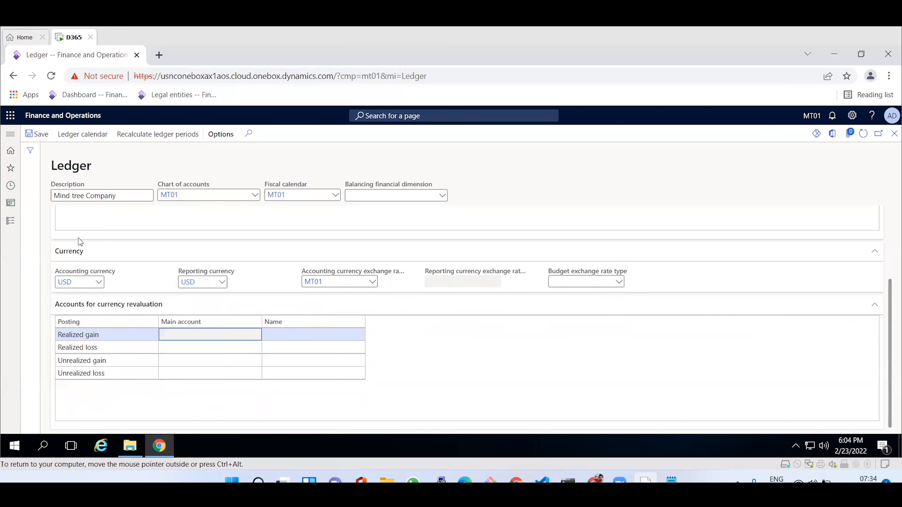
left_click(43, 137)
Check the main account cells for the realized and unrealized gain and loss postings, saving the ledger again.
left_click(209, 346)
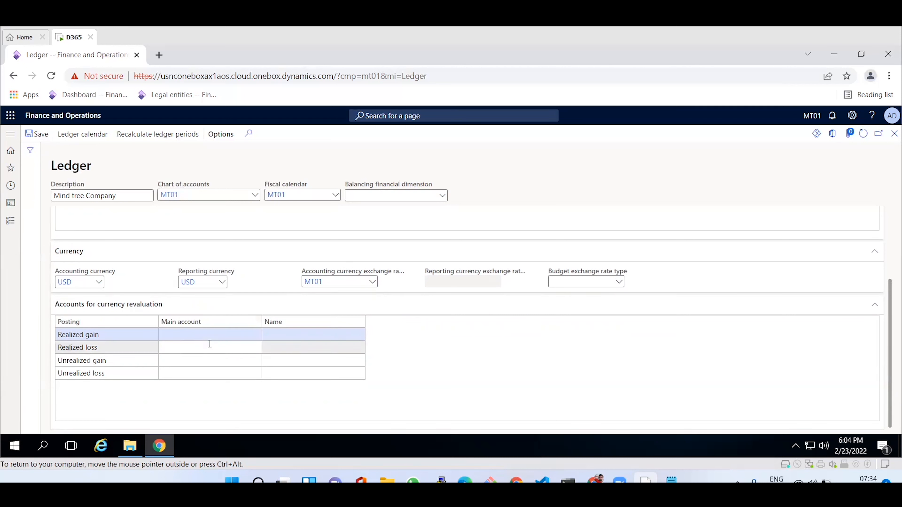
left_click(192, 359)
left_click(184, 372)
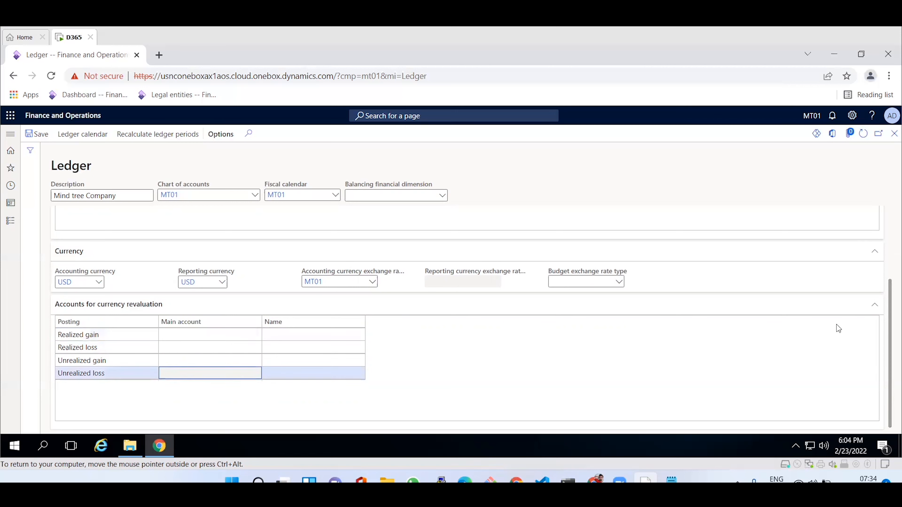
left_click_drag(889, 345, 890, 248)
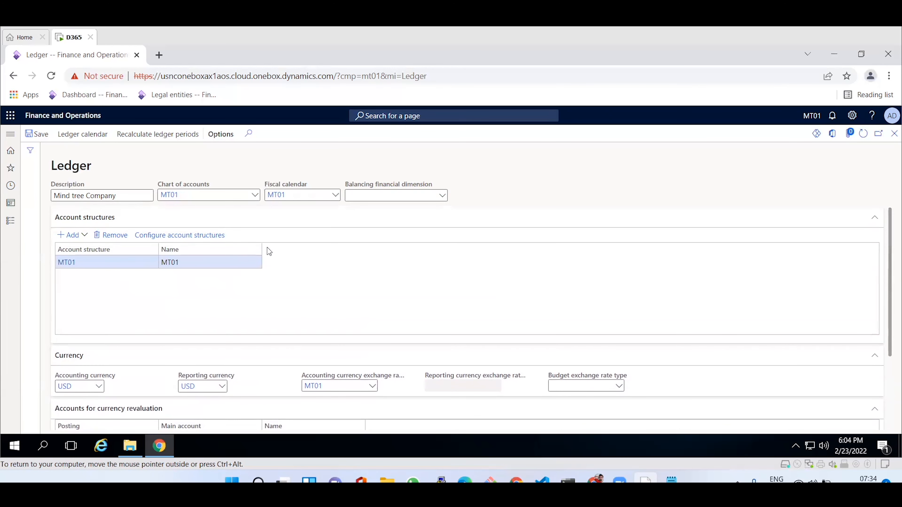
left_click(37, 134)
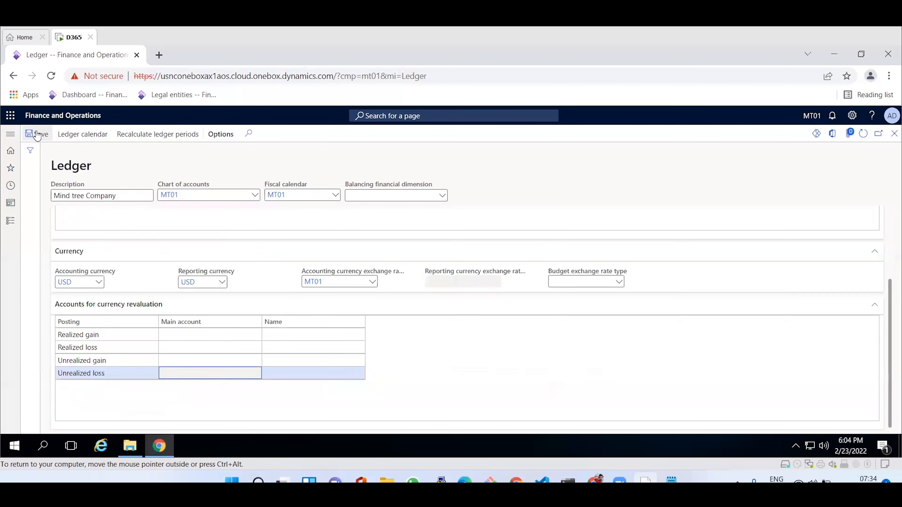
left_click(202, 333)
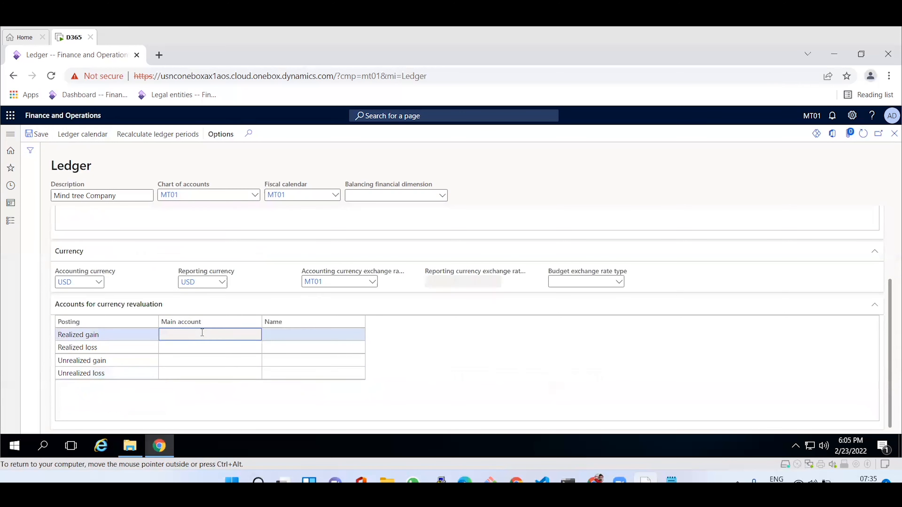
left_click(284, 334)
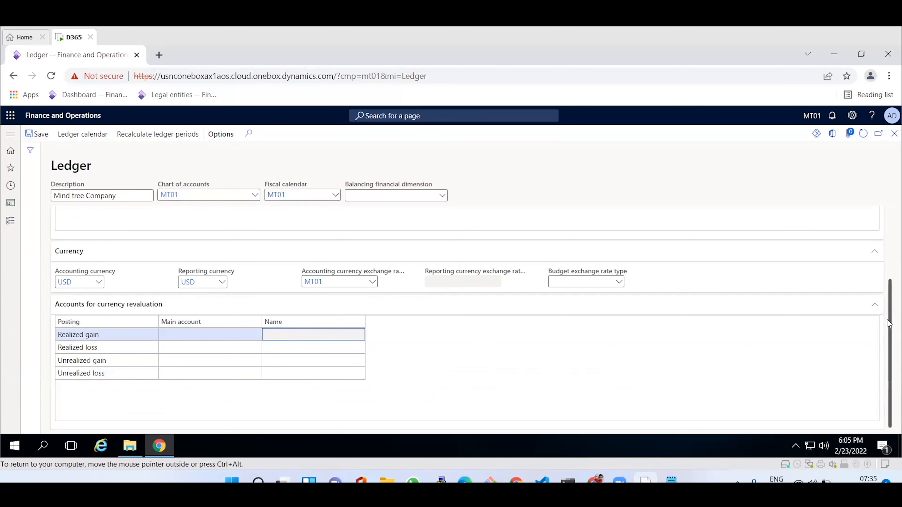
scroll(890, 303, "up", 3)
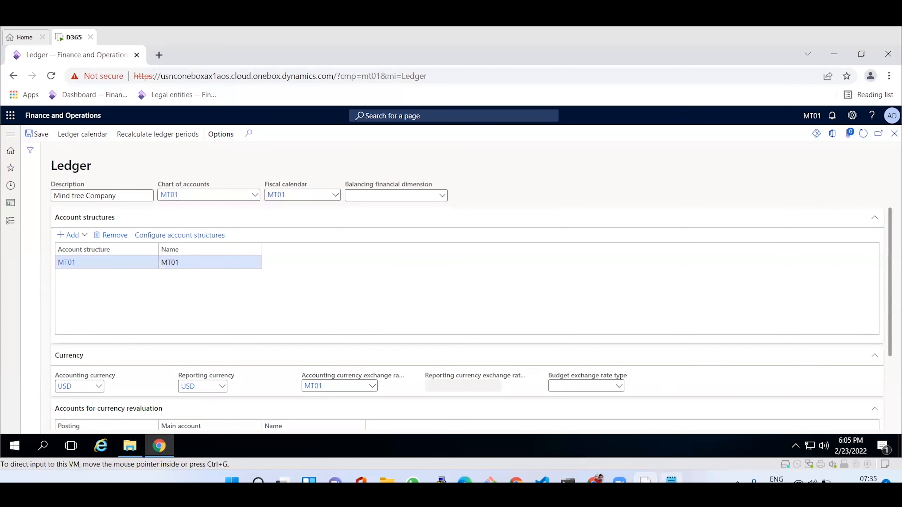
Switch to Notepad and add the heading "ledger form:" below the number sequence notes.
left_click(671, 480)
type("l")
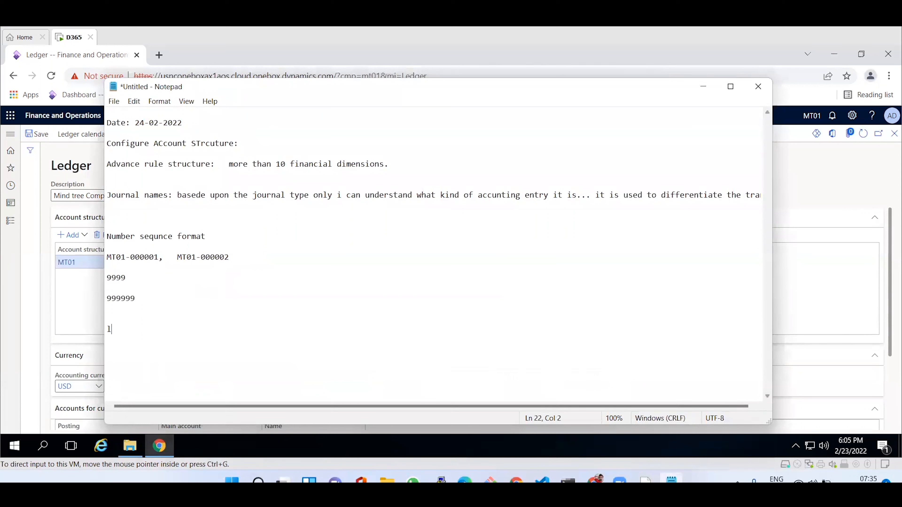
type("edger form")
type(":")
Describe it below: "it is a combination of chart of accounts, fiscal calender, account structure structure, excharge rate and cureeny related account maintain.".
type("it is a ")
type("combinatio")
type("n of ")
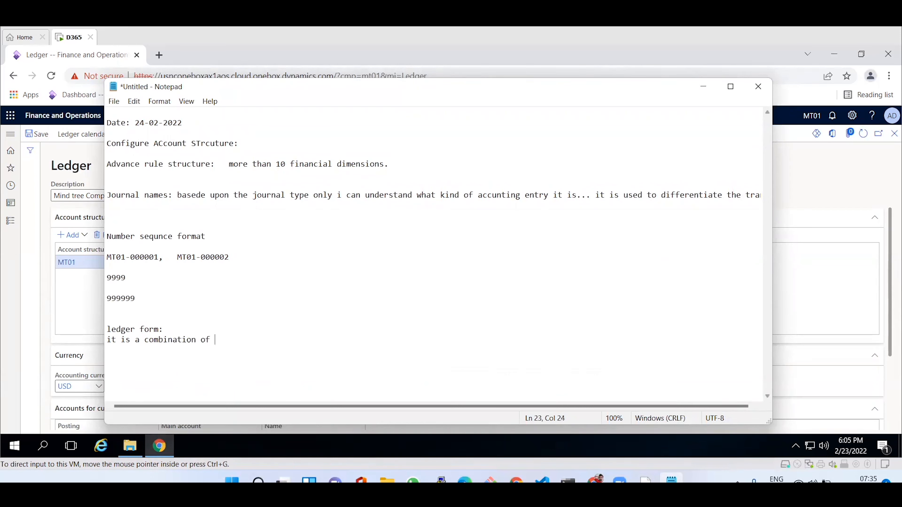
type("chart of accounts, fiscal ")
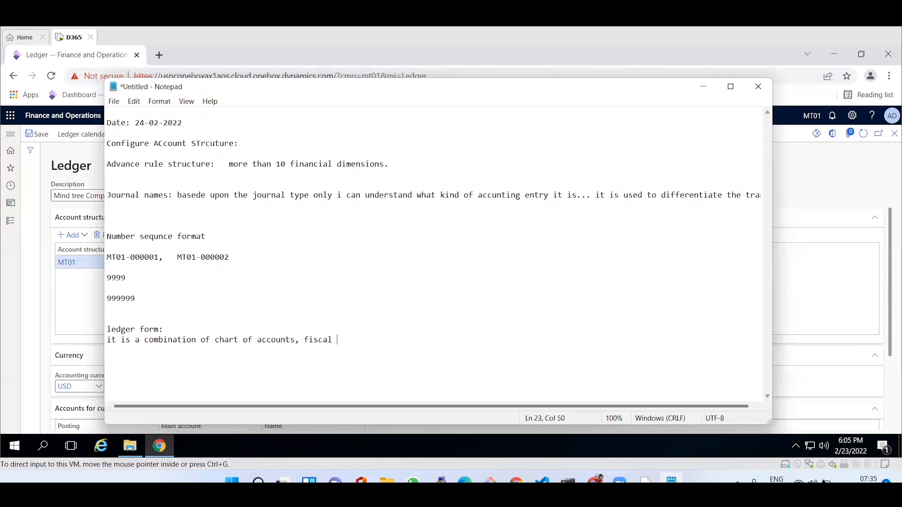
type("calender, account structu")
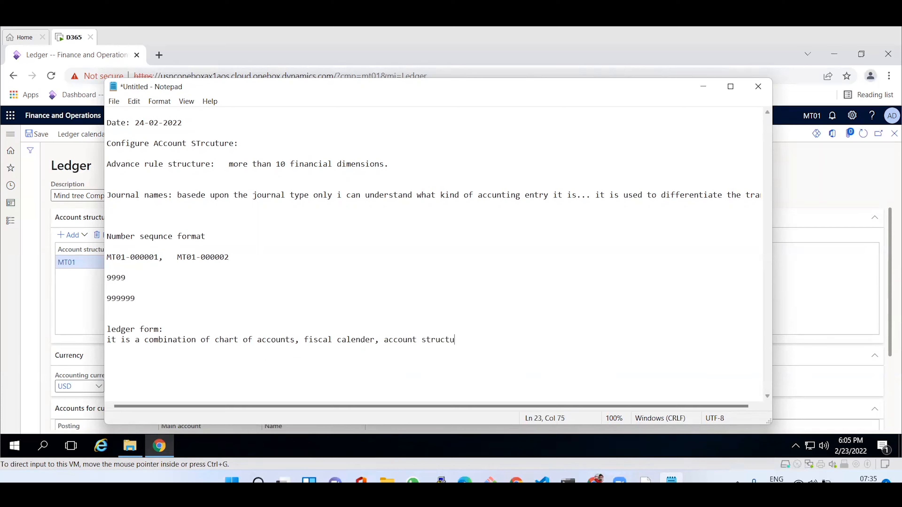
type("re structure, excharge rate and cureeny related account maintain.")
key("Return")
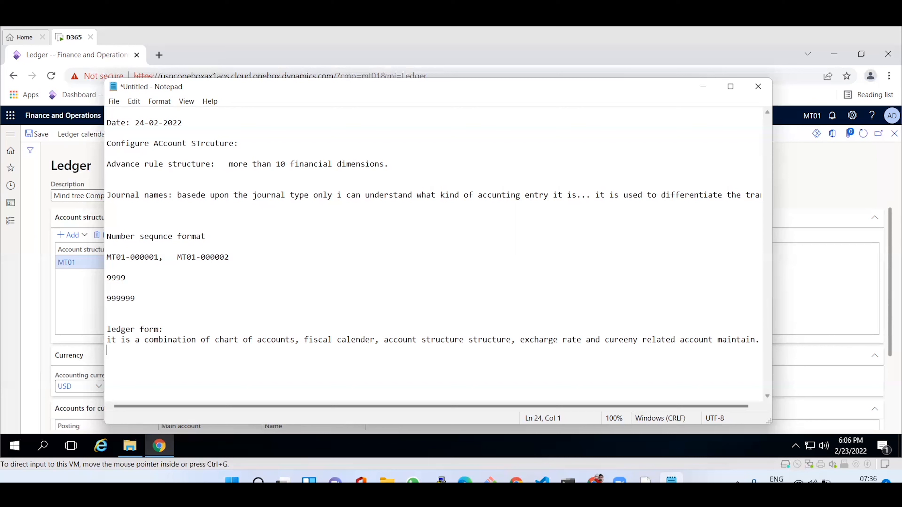
key("Return")
key("Return")
Check the ledger's currency revaluation accounts and add the note lines "realized gain/ loss" and "unrealized gain/loss" in Notepad.
left_click(704, 87)
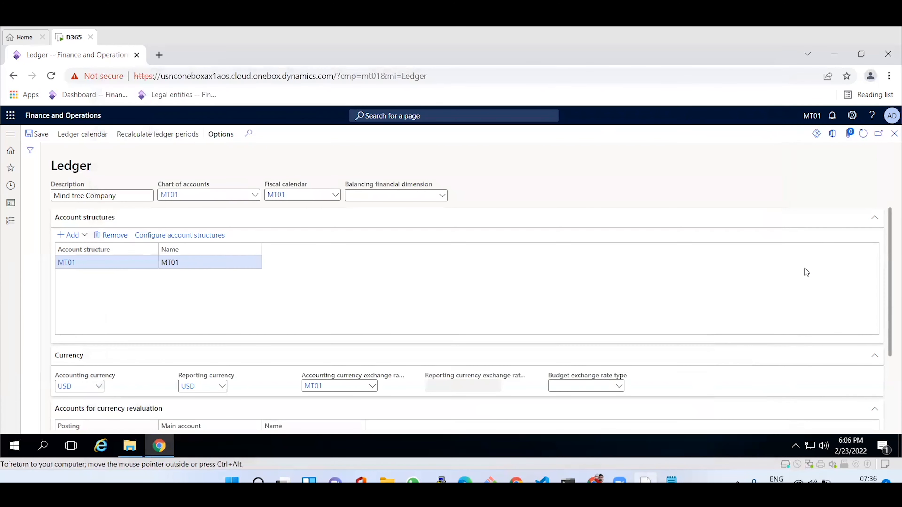
left_click_drag(889, 250, 889, 341)
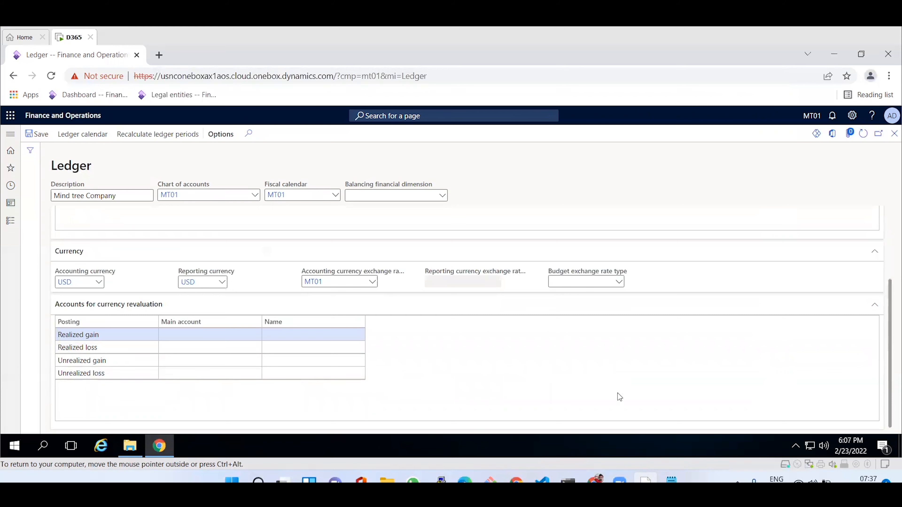
left_click(671, 481)
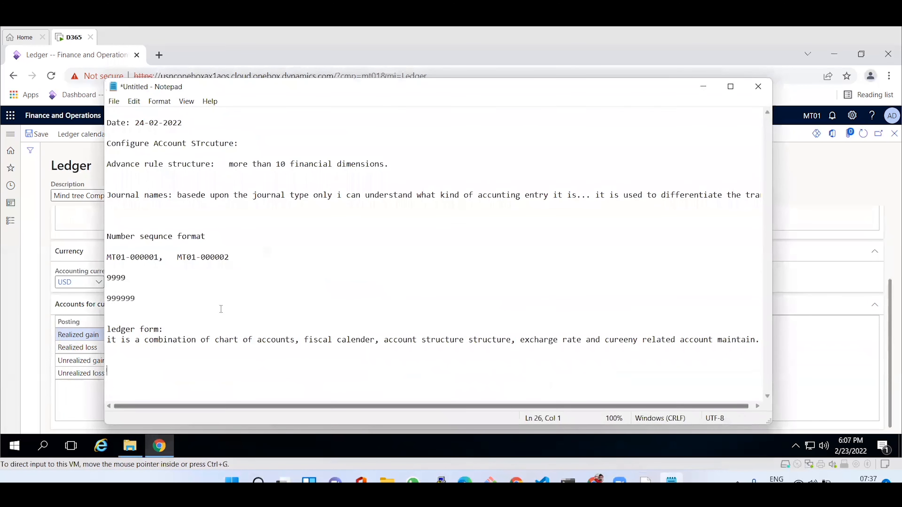
type("r")
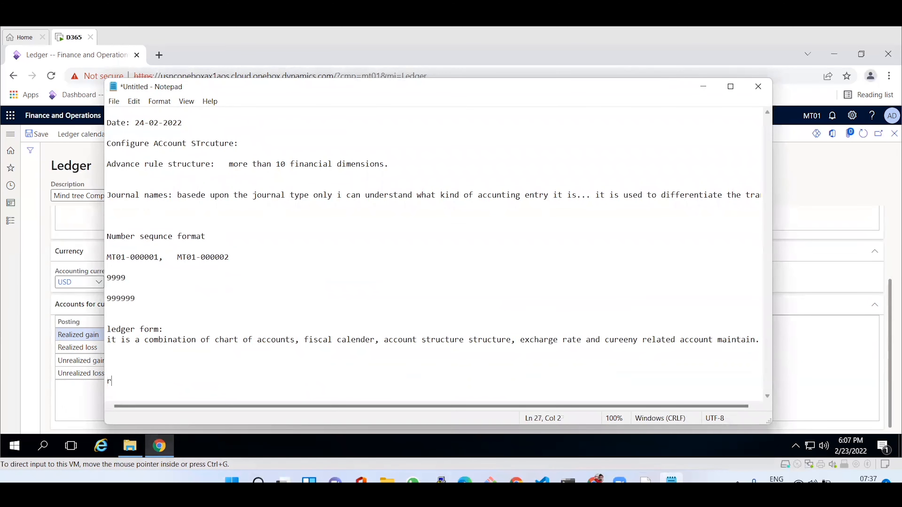
type("ealized gain/ loss")
key("Return")
key("Return")
key("Return")
type("unr")
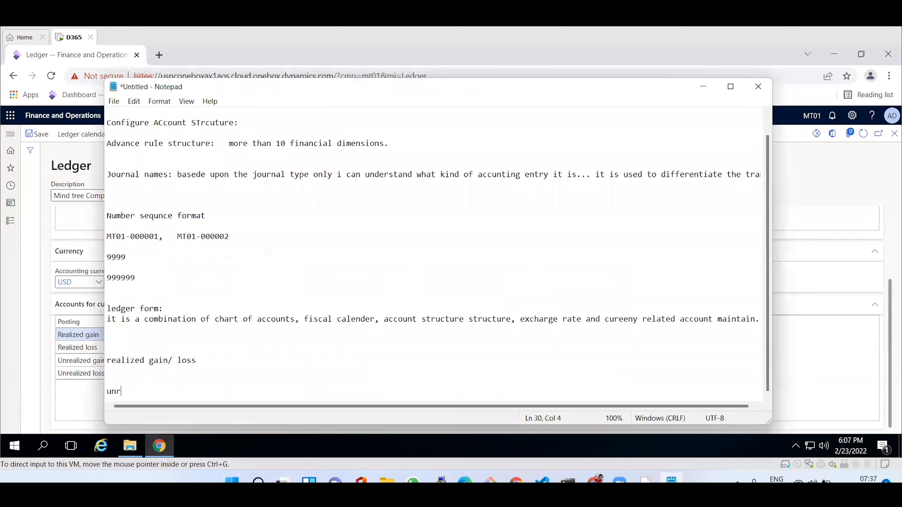
type("ealized gain/loss")
key("Return")
key("Return")
key("Return")
Append a dash to both gain/loss note lines and insert several blank lines below them.
left_click(217, 325)
type("-")
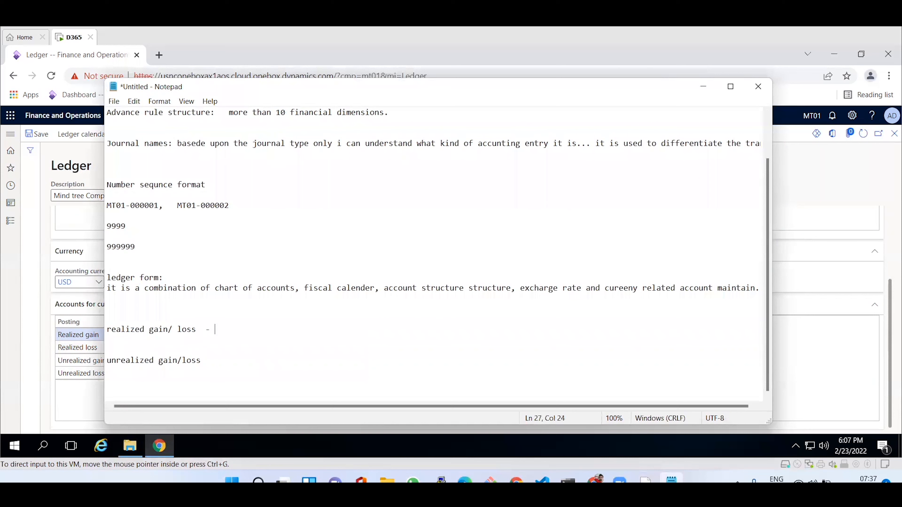
left_click(214, 360)
type("-")
key("Return")
key("Return")
key("Return")
key("Return")
key("Return")
key("Return")
key("Return")
key("Return")
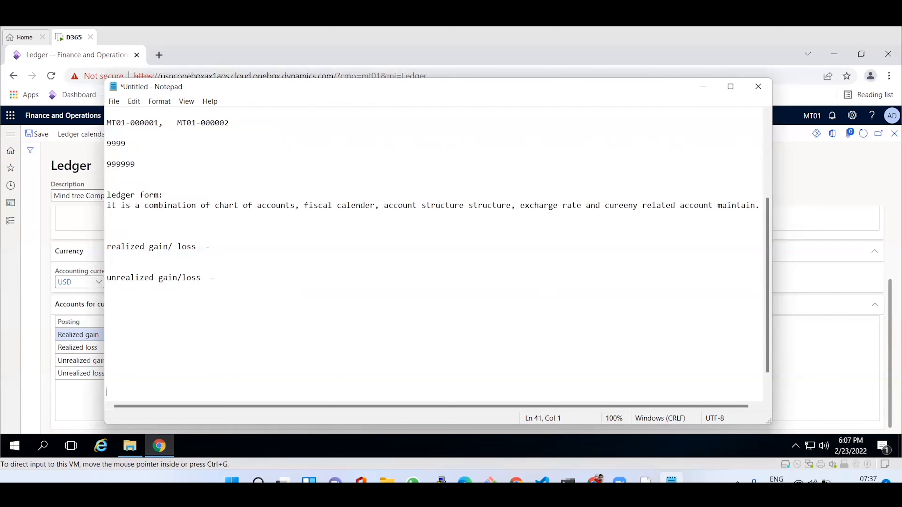
key("Up")
key("Up")
key("Up")
key("Up")
key("Up")
key("Up")
key("Up")
key("Up")
key("Return")
key("Return")
type("Today i purchased a mo")
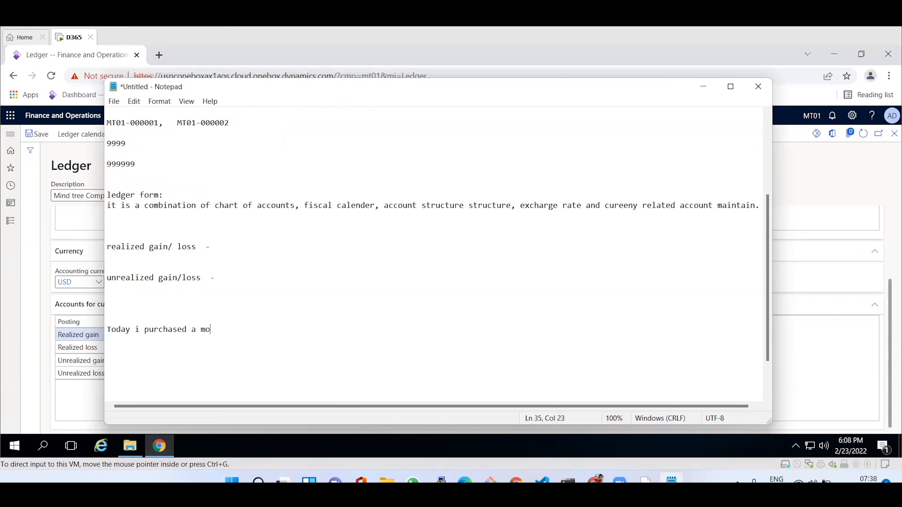
type("bile from")
type("USA 24-02-2022")
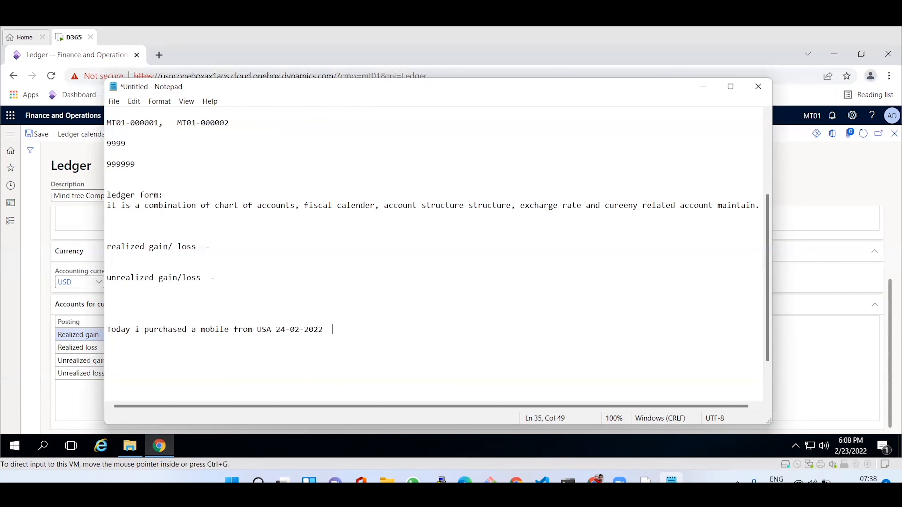
type("500 USD   INR 500*70 = 35000")
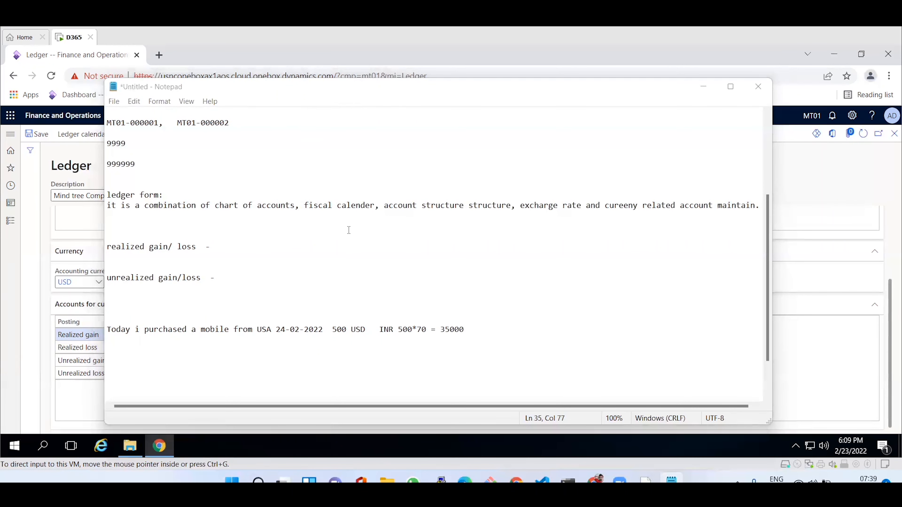
left_click(477, 328)
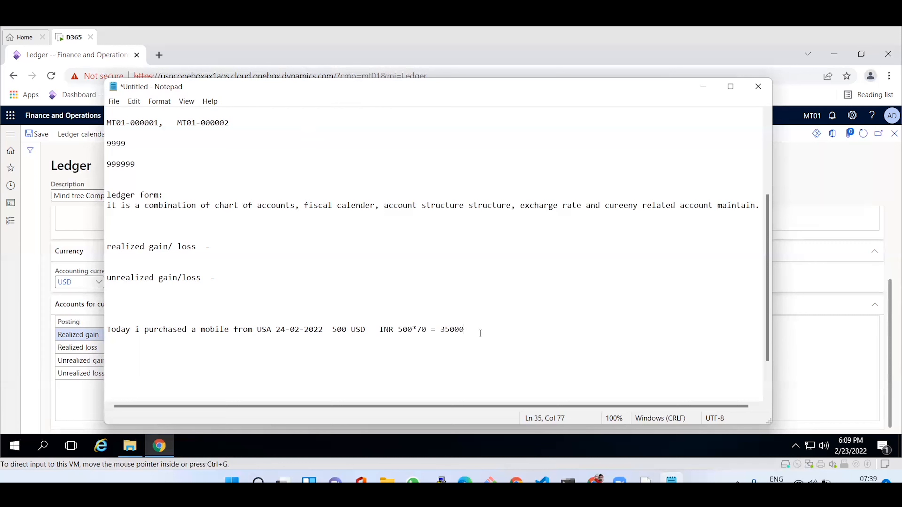
double_click(462, 330)
left_click(477, 330)
Add a payment line below the purchase reading "28-02-2022 Making a payment 500 USD INR 500*75= 38500", followed by blank lines.
key("Return")
key("Return")
type("28-02-2022                 Making ")
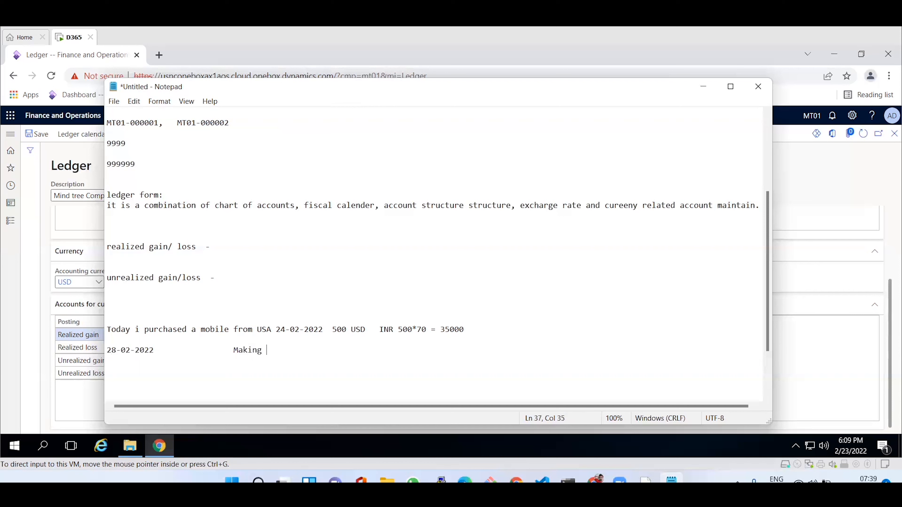
type("a payment")
key("BackSpace")
type("500 USD")
type("INR")
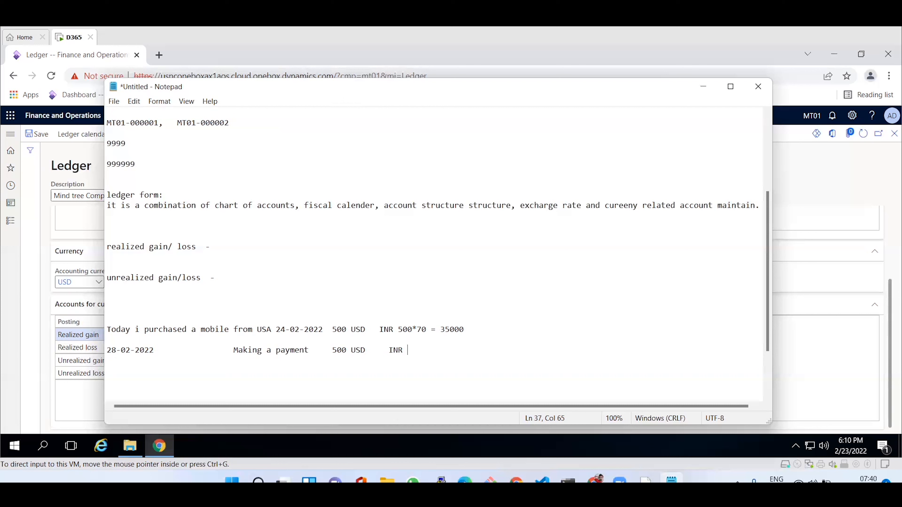
type("500*75=")
type("38500")
key("Return")
key("Return")
key("Return")
key("Return")
key("Return")
key("Return")
key("Return")
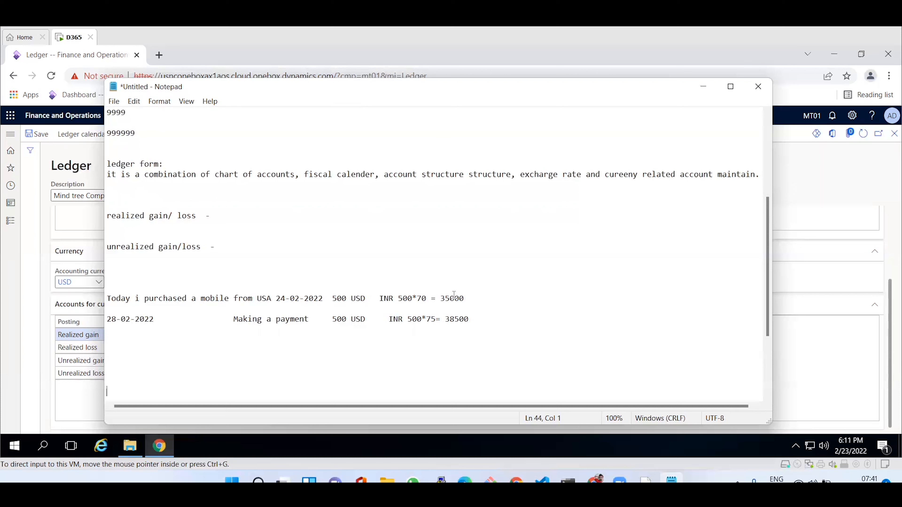
Correct the INR total in the payment line to 37500.
left_click(489, 318)
key("Left")
key("Left")
key("Left")
key("BackSpace")
type("7")
key("Down")
key("Down")
key("Down")
key("Down")
type("37500-3500")
type(" =")
key("Left")
key("Left")
key("Left")
type("0")
key("End")
type("2500")
left_click(107, 360)
type("loss =")
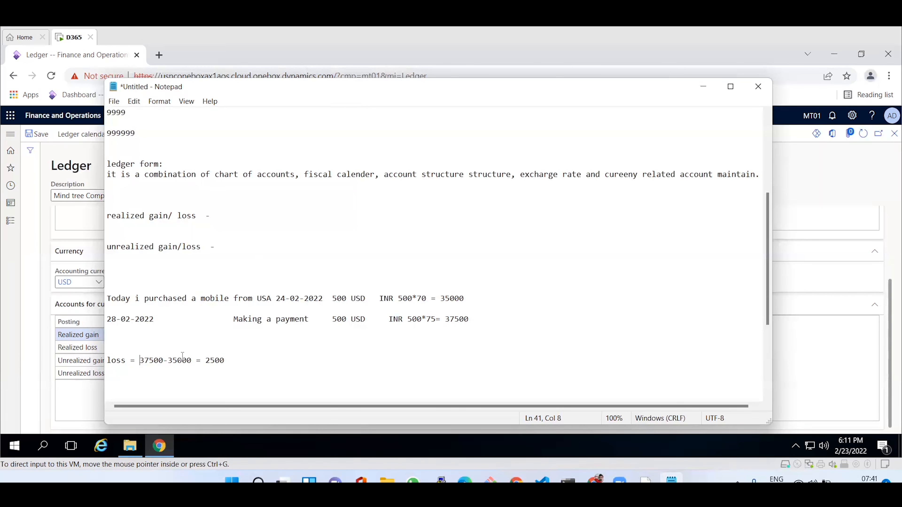
Review the purchase and payment amounts and label the loss calculation as "realized loss".
left_click_drag(464, 299, 518, 299)
left_click_drag(267, 299, 487, 301)
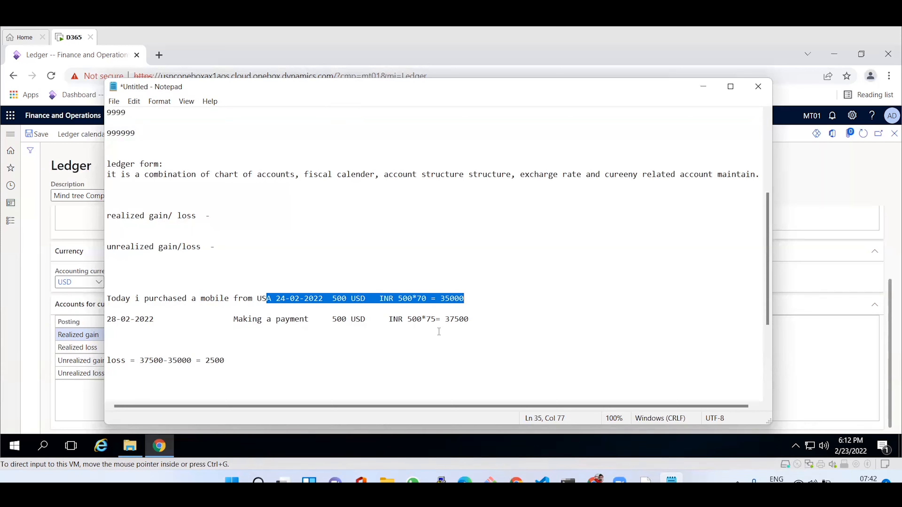
double_click(456, 320)
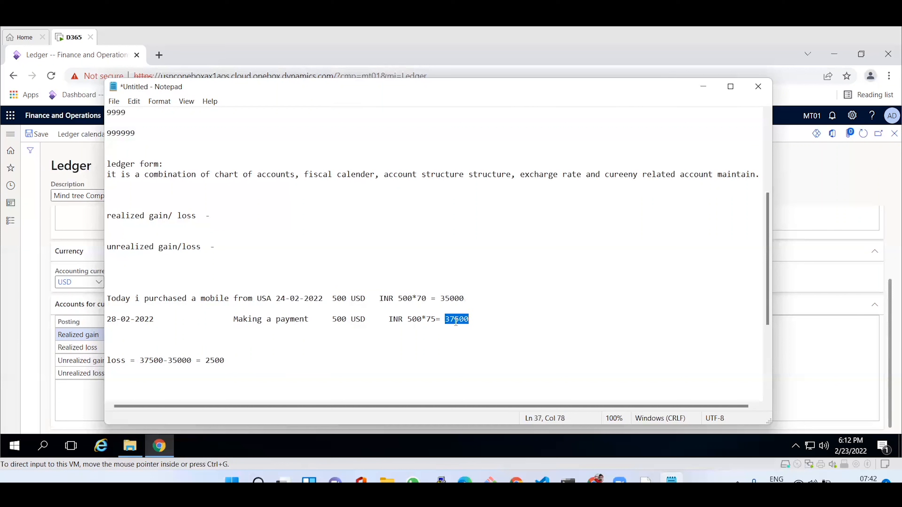
left_click(243, 359)
key("Return")
key("Return")
key("Return")
type("realized")
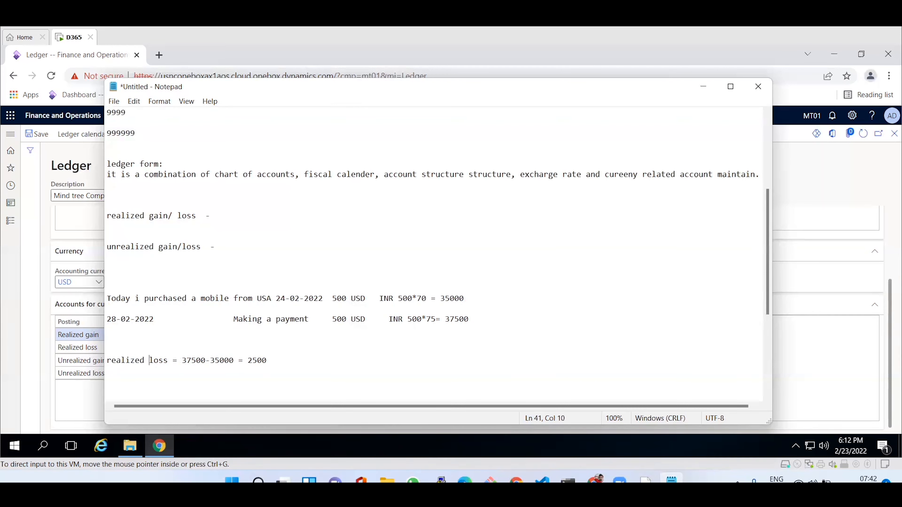
Copy the purchase and payment example lines and paste them below the realized loss calculation.
left_click_drag(105, 297, 428, 334)
key("ctrl+c")
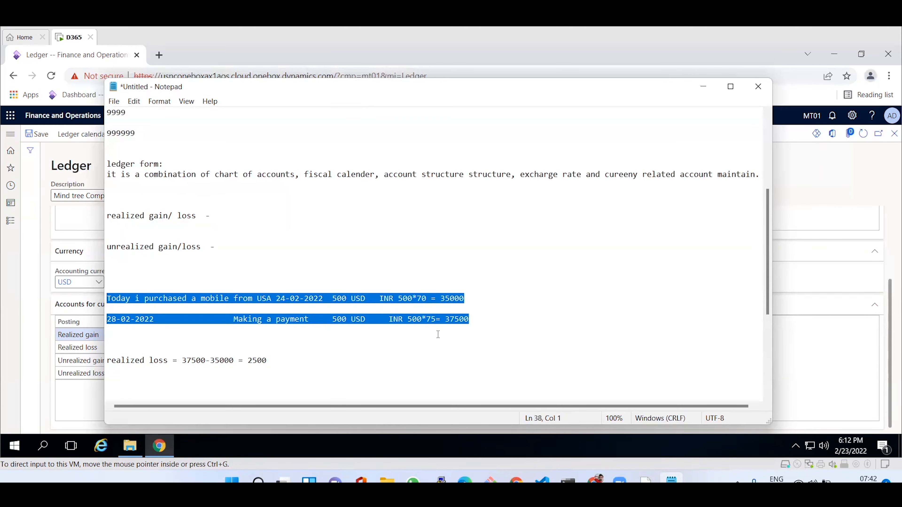
left_click(218, 381)
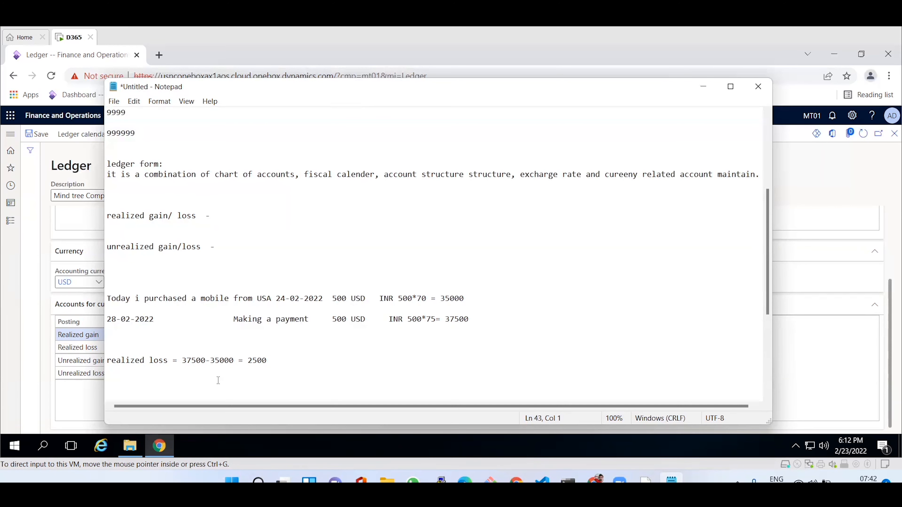
key("ctrl+v")
key("Return")
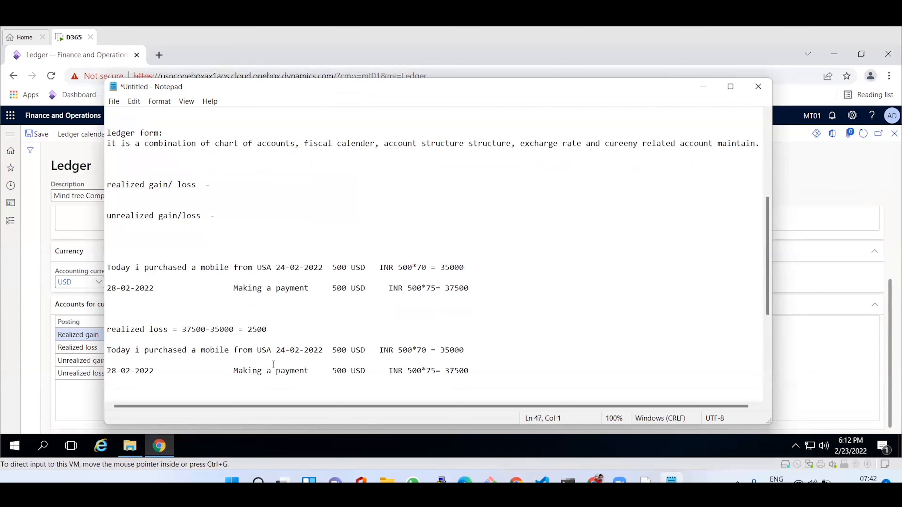
Change the copied payment line's calculation to "INR 500*60= 30000" and add blank lines after it.
left_click(433, 373)
key("BackSpace")
type("6")
key("Delete")
type("0")
key("BackSpace")
key("BackSpace")
type("00")
key("Return")
key("Return")
key("Return")
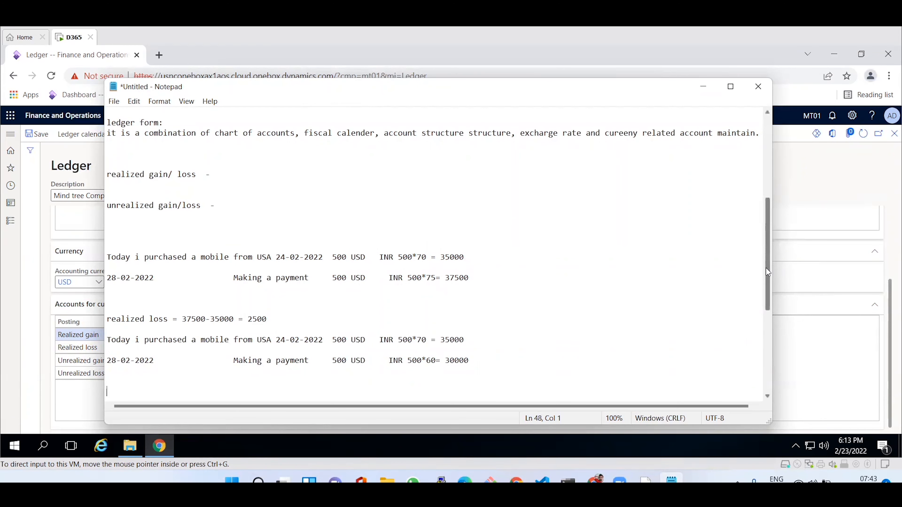
left_click_drag(766, 268, 764, 291)
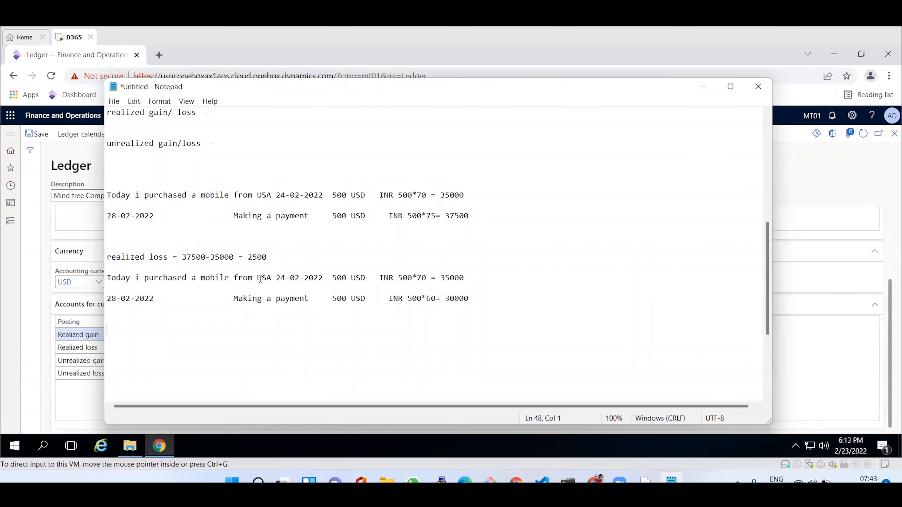
double_click(449, 276)
double_click(467, 299)
left_click(479, 300)
key("Return")
type("Realized profit: 35000")
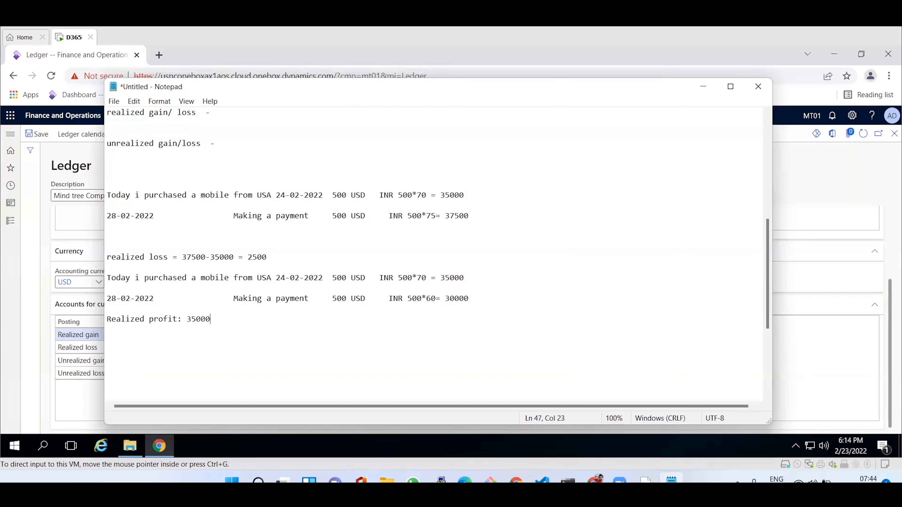
type("-30000 = 5000")
key("Return")
key("Return")
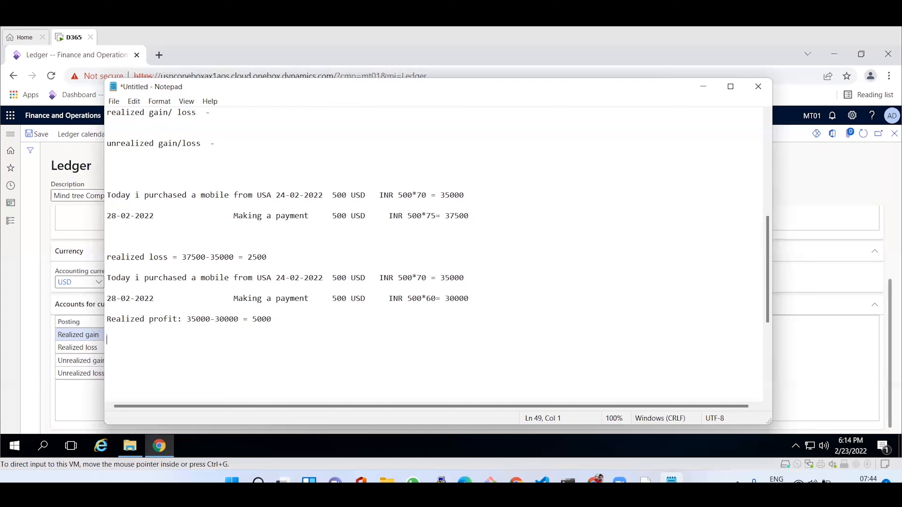
Complete the realized gain/loss note with "at the vendor or customer settlement process" and the unrealized one with "when we run the foreign currency revaluation process".
key("BackSpace")
key("Up")
key("Up")
key("Up")
key("Up")
key("Up")
key("Up")
key("Up")
key("Up")
key("Up")
key("Up")
key("Up")
key("Up")
key("Up")
key("Up")
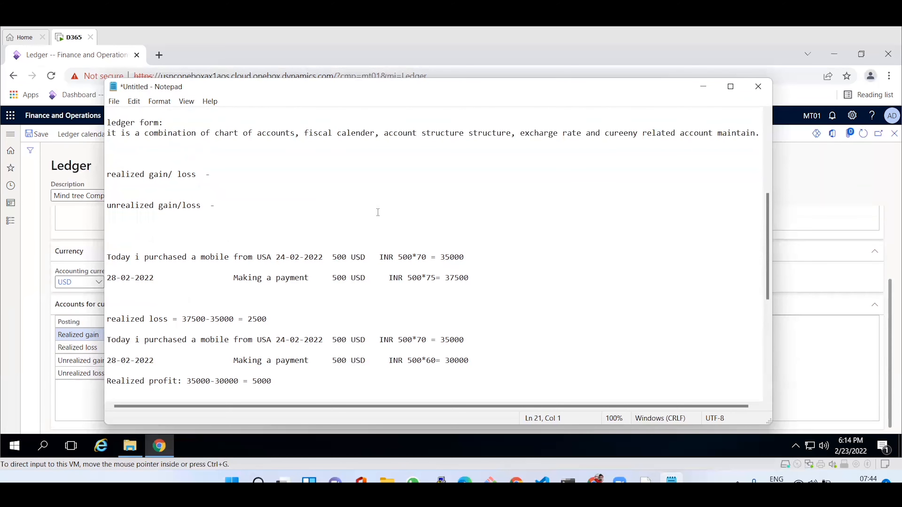
left_click(220, 173)
type("at the vendor or custom")
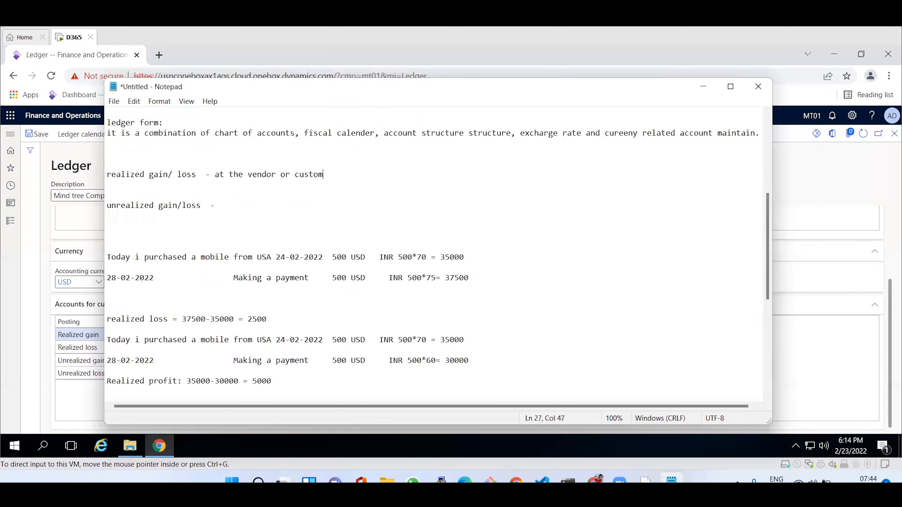
type("er settlement process")
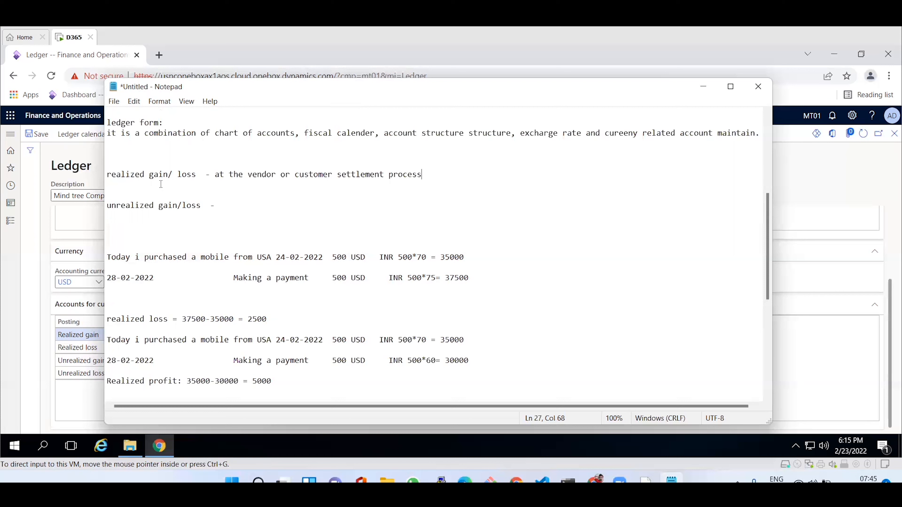
left_click(236, 209)
type("when we run the foreign currency revaluation process")
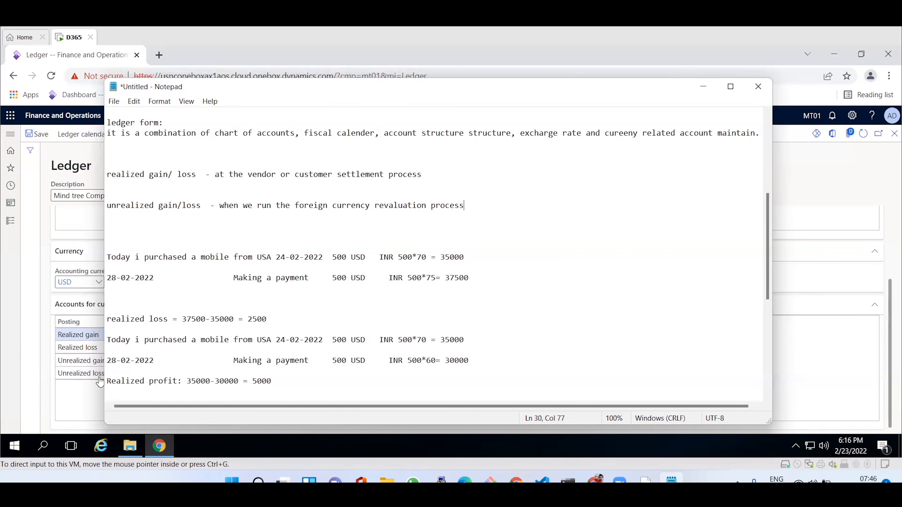
Switch back to the Ledger form, try to edit the main account for the Realized gain posting, and refresh the form.
left_click(80, 412)
left_click(225, 344)
left_click(218, 336)
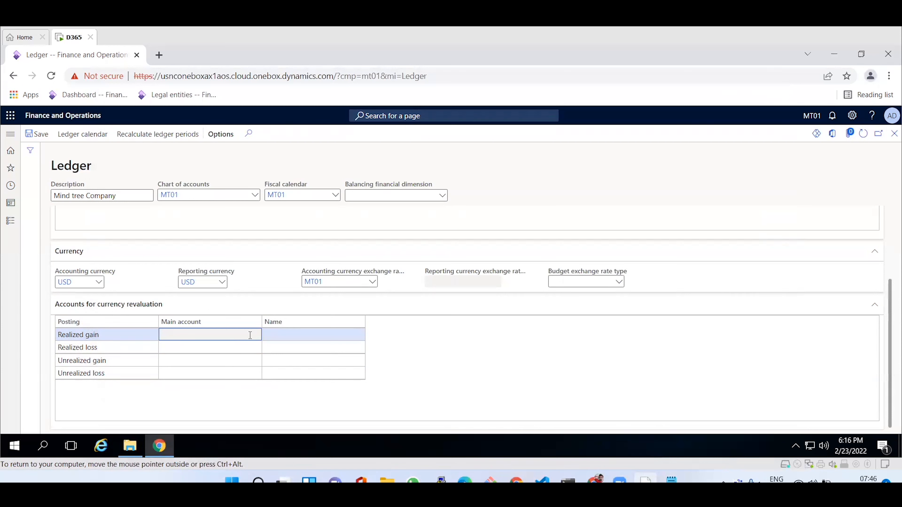
left_click(288, 336)
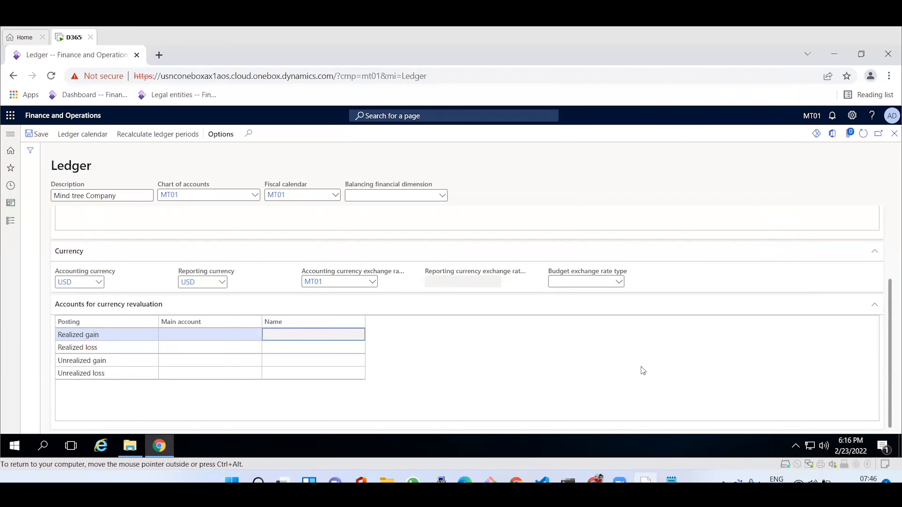
scroll(889, 312, "up", 3)
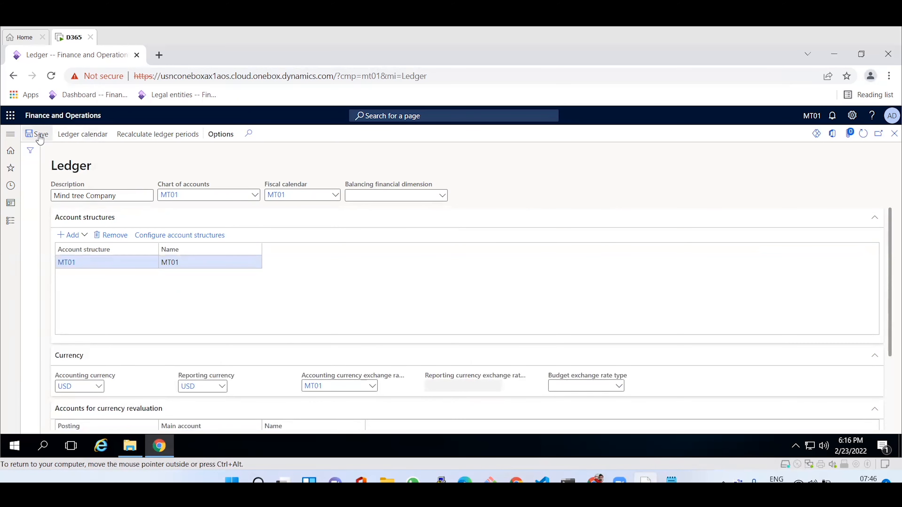
scroll(35, 150, "down", 3)
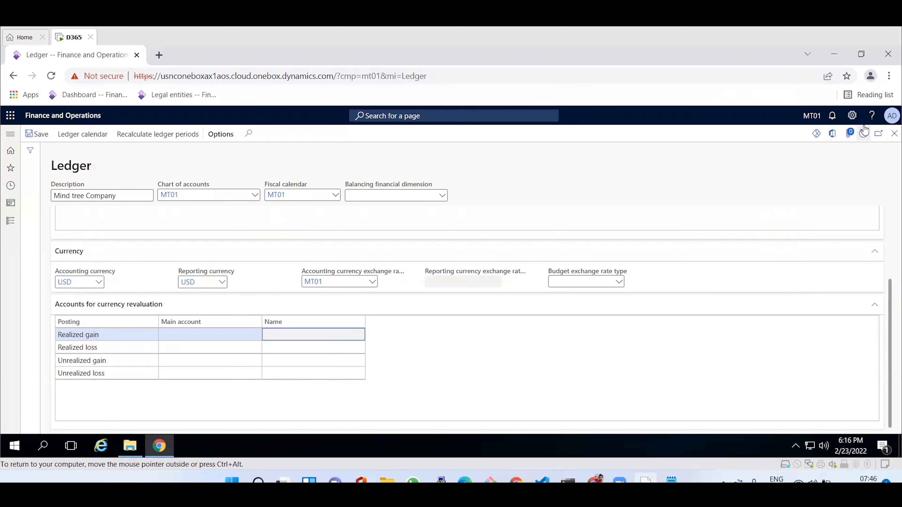
left_click(864, 134)
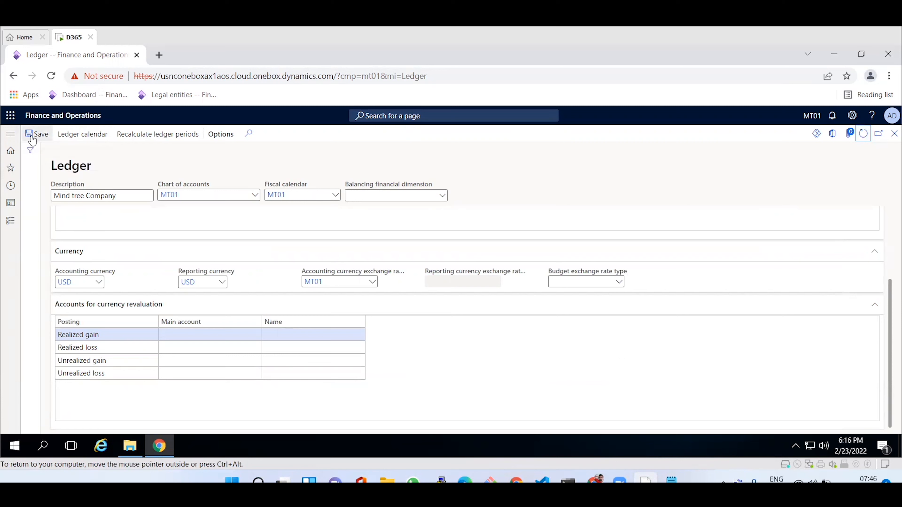
Reopen the Ledger form from the general ledger's Ledger setup.
left_click(14, 140)
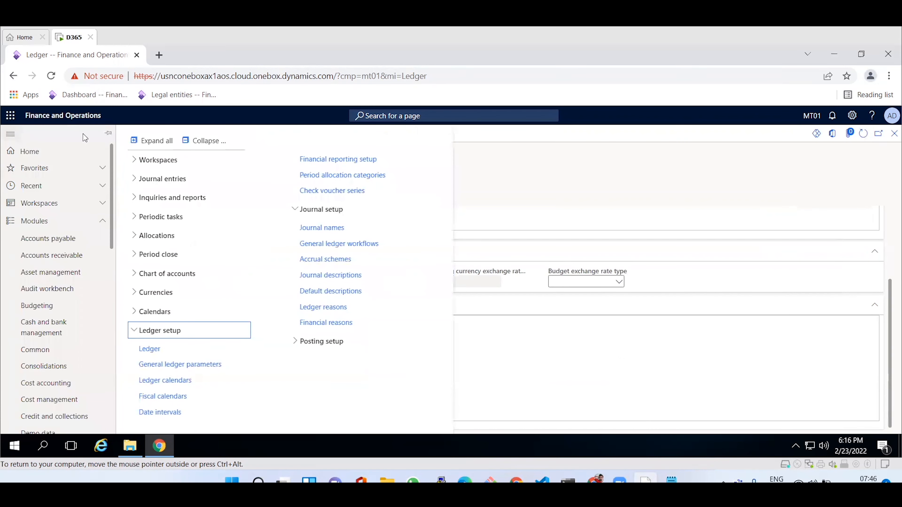
left_click(172, 350)
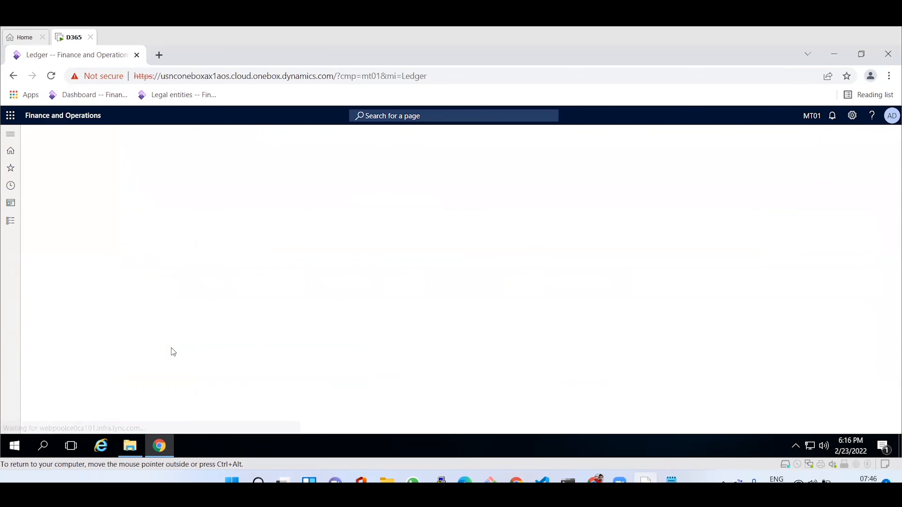
left_click(40, 135)
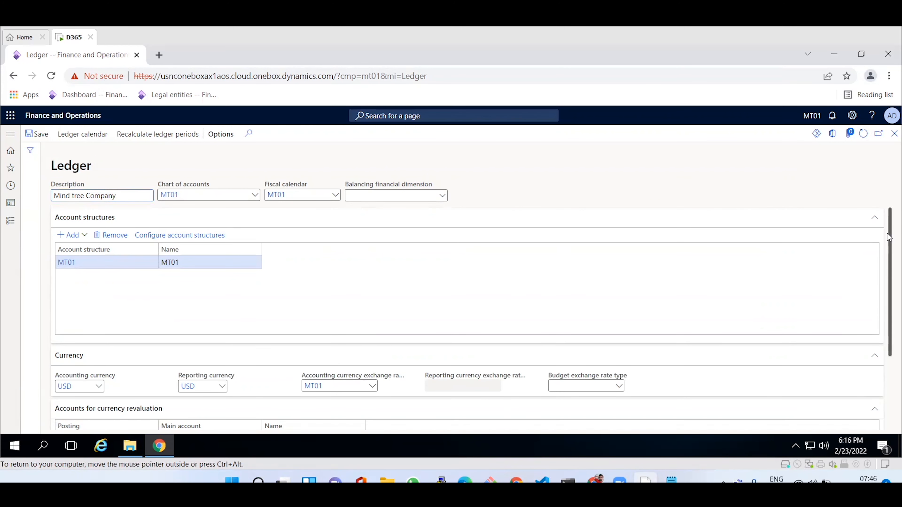
scroll(889, 238, "down", 3)
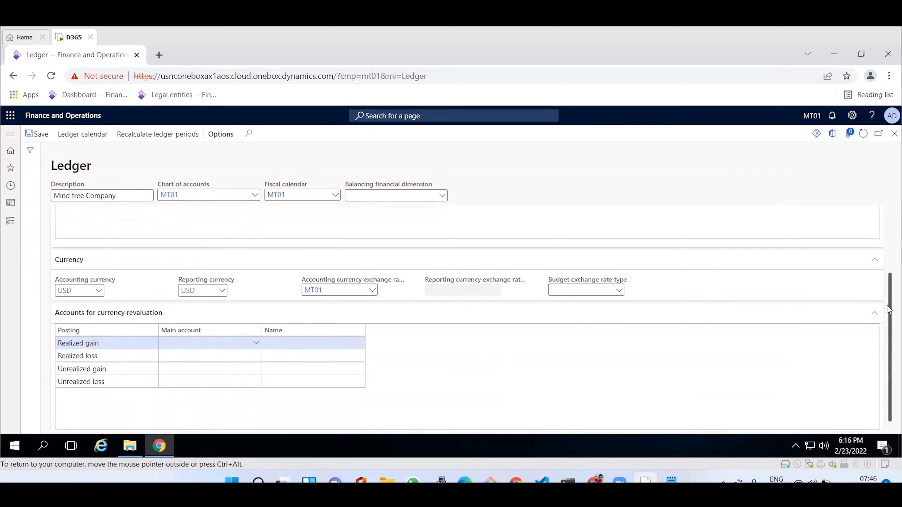
Open the main account details from the Realized gain row in the accounts for currency revaluation.
left_click(194, 336)
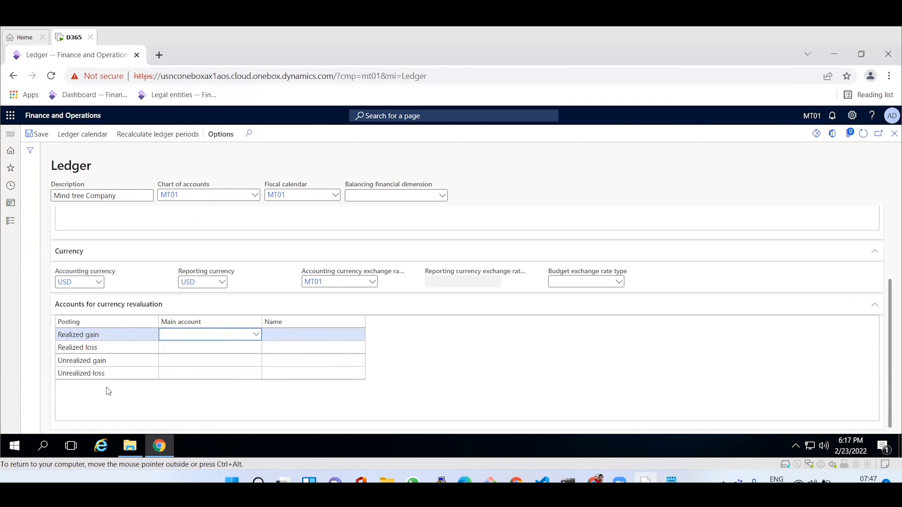
right_click(256, 339)
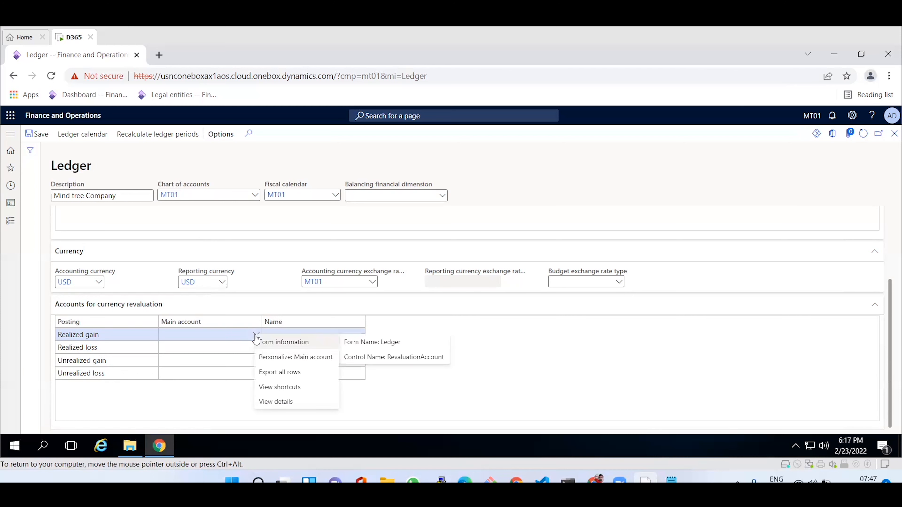
left_click(282, 405)
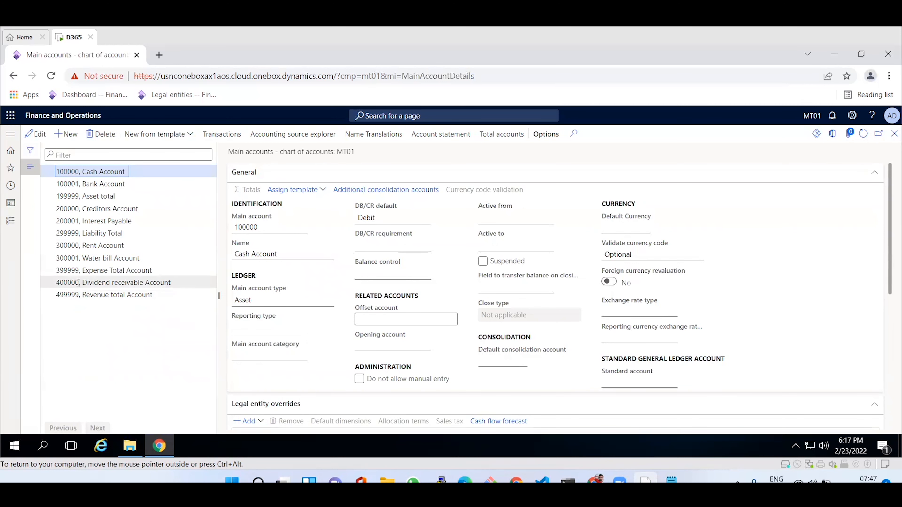
Create and save main account 400001 named "Realized gain Account".
left_click(74, 140)
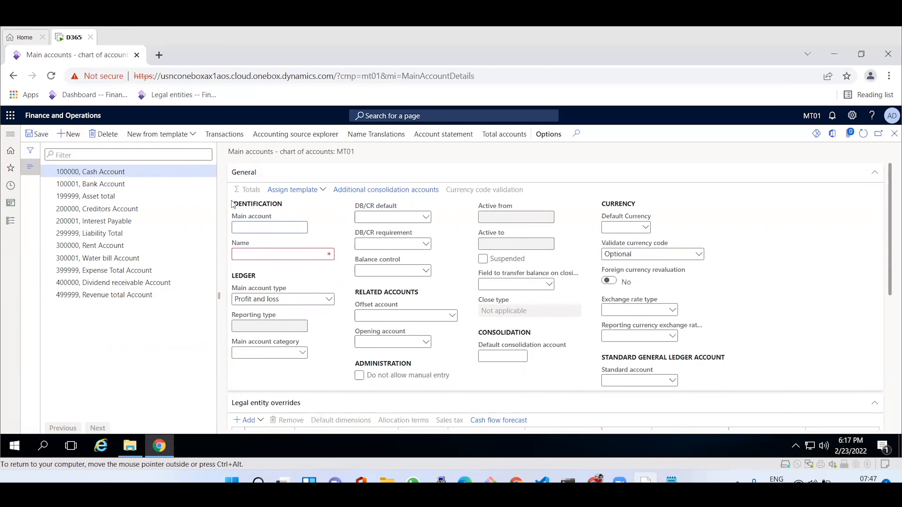
type("4")
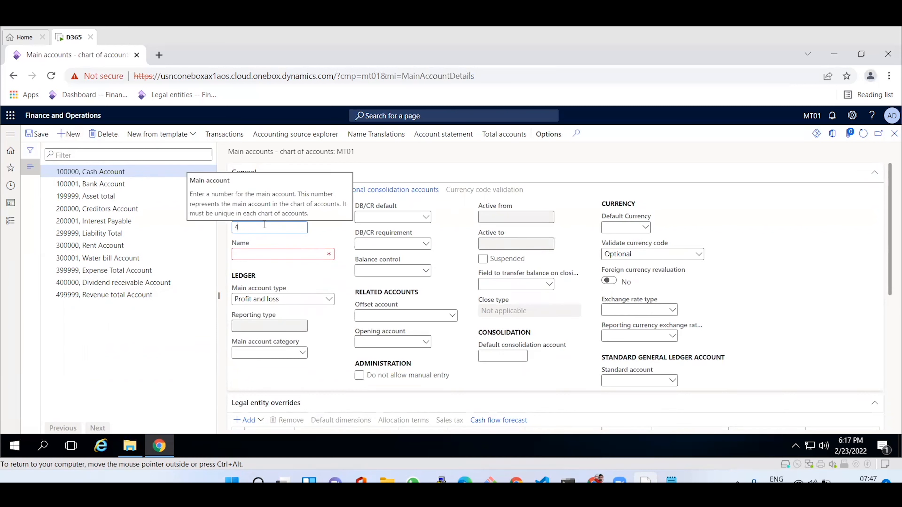
type("00001")
key("Tab")
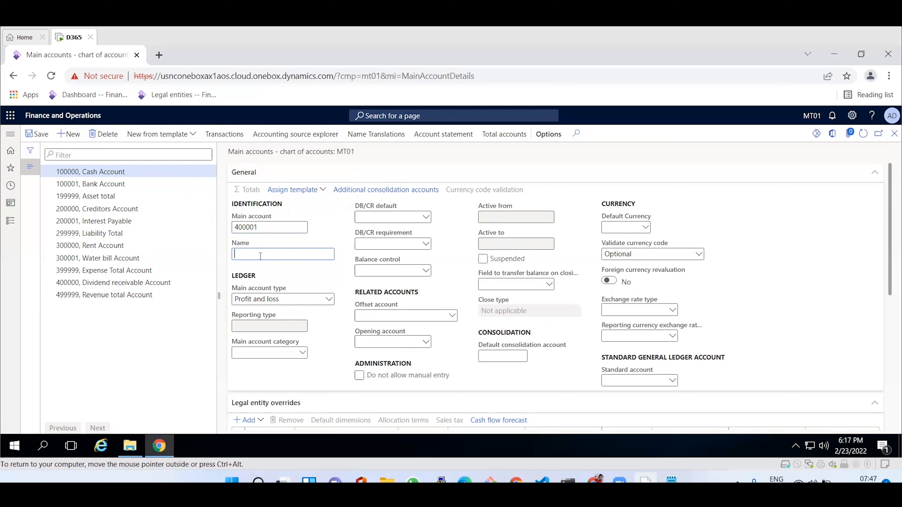
type("Realized gain Account")
key("alt+s")
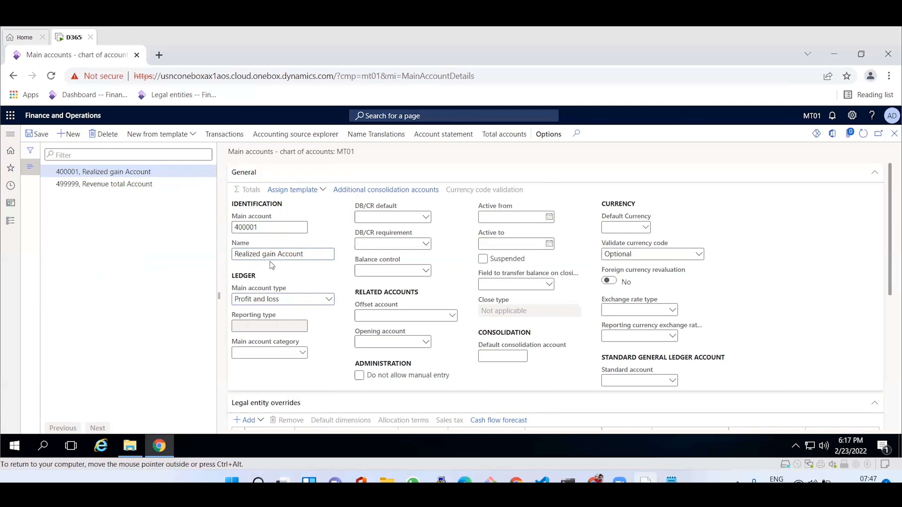
Create main account 400002 named "Unrealized gain Account".
left_click(69, 138)
type("400002")
key("Tab")
type("Unrealized")
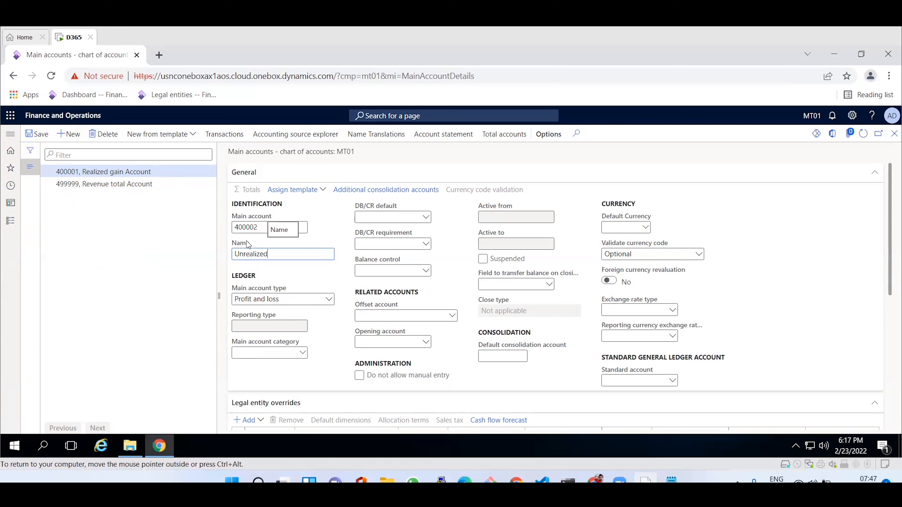
type(" gain Account")
key("Tab")
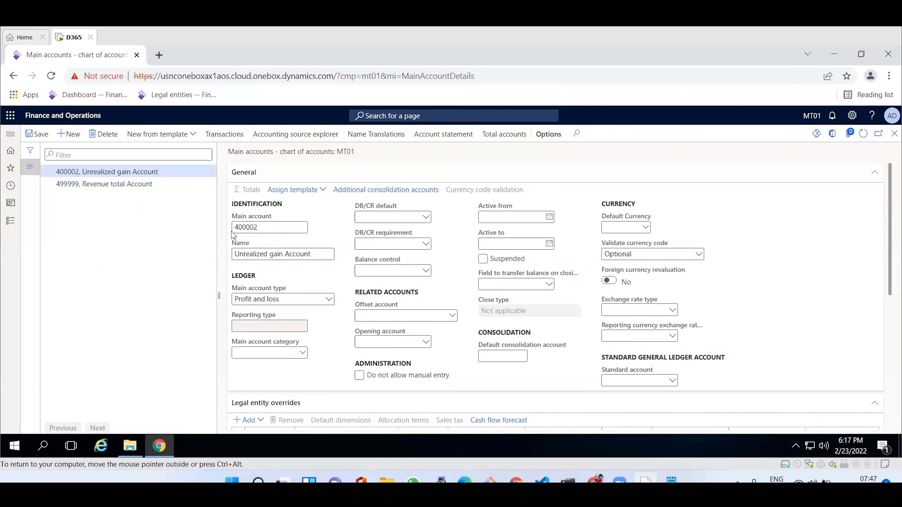
Create and save main account 300005 named "Realized loss Account".
left_click(71, 135)
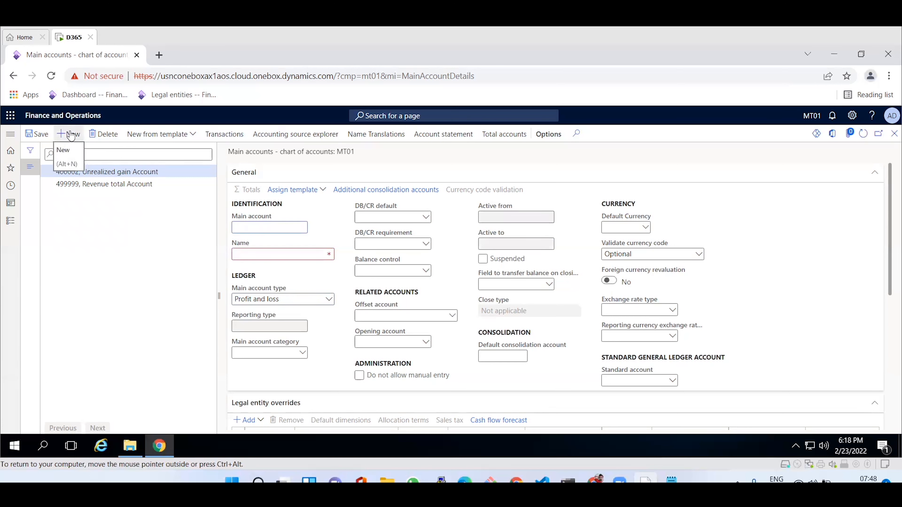
left_click(250, 231)
type("3")
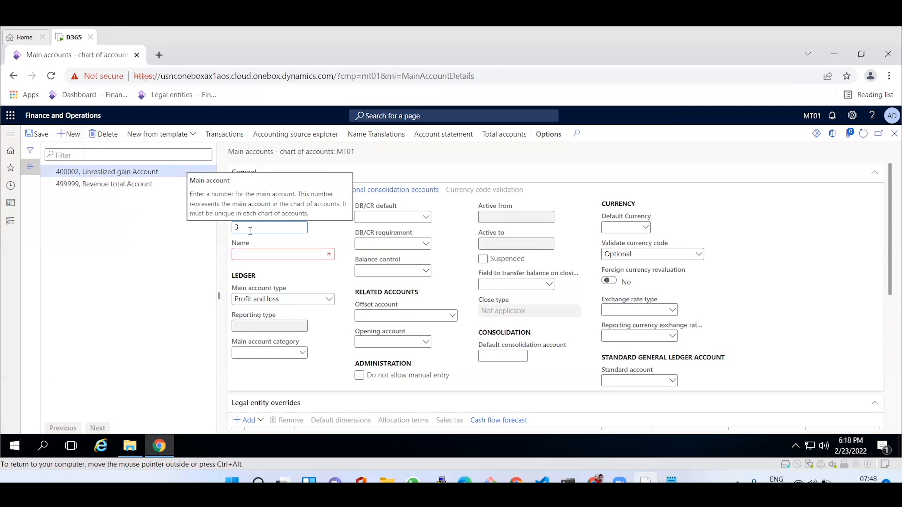
type("00005")
left_click(266, 253)
type("Reaki")
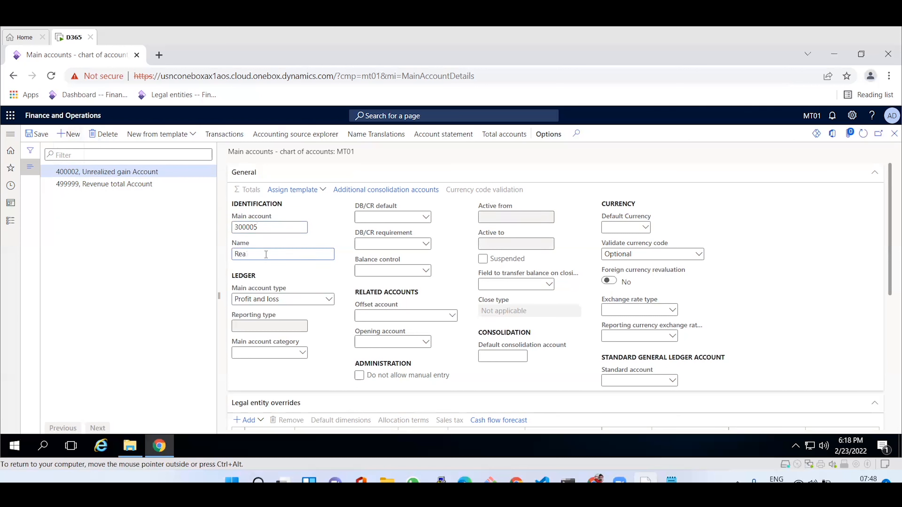
type("lized loss Account")
key("ctrl+s")
Create main account 300006 named "Unrealized loss Account".
left_click(78, 135)
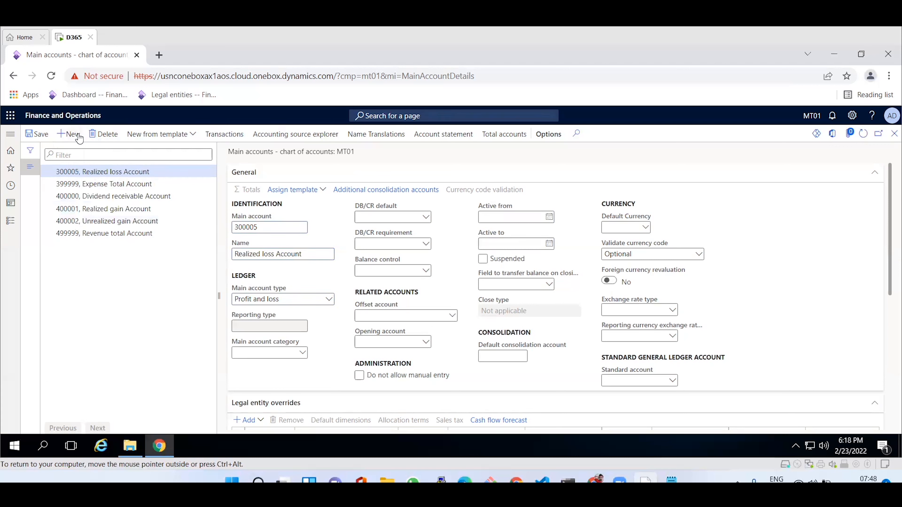
type("300006")
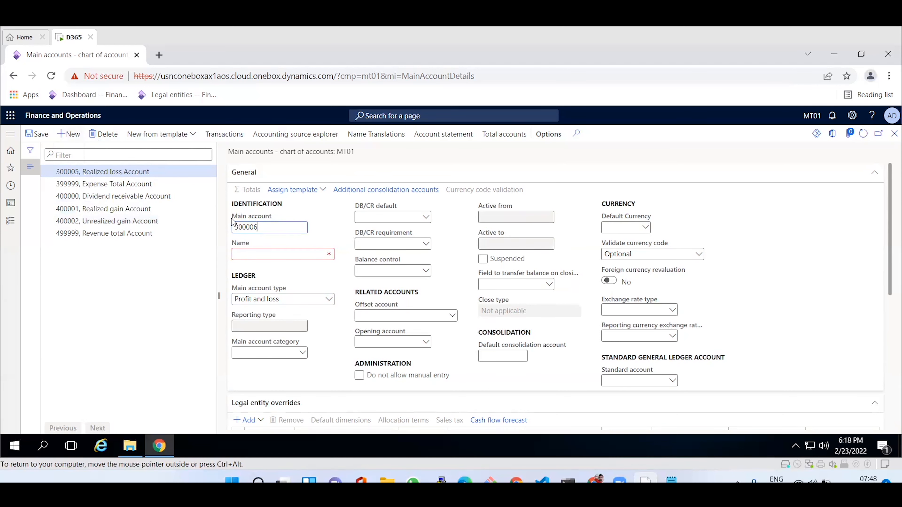
key("Tab")
type("Unrealize")
type("loss Account")
key("Tab")
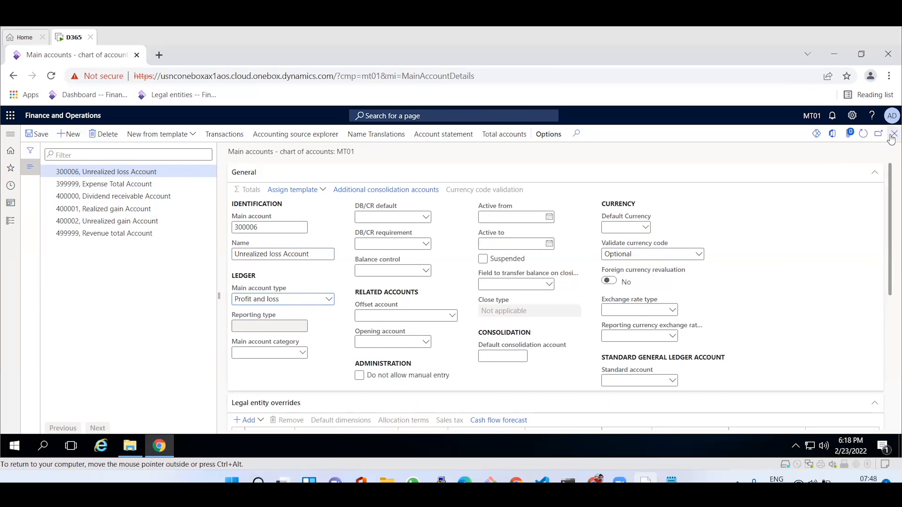
In the Ledger form's accounts for currency revaluation, assign main account 400001 to Realized gain and 300005 to Realized loss.
left_click(894, 134)
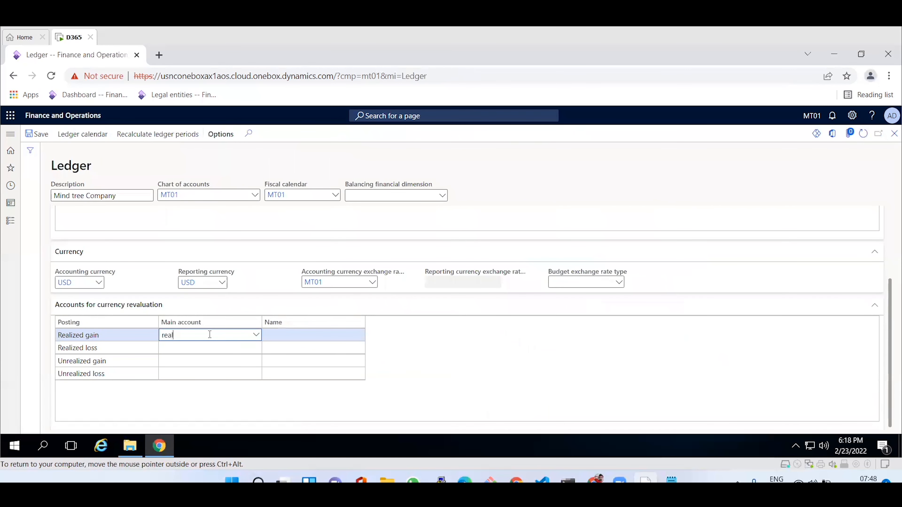
left_click(255, 338)
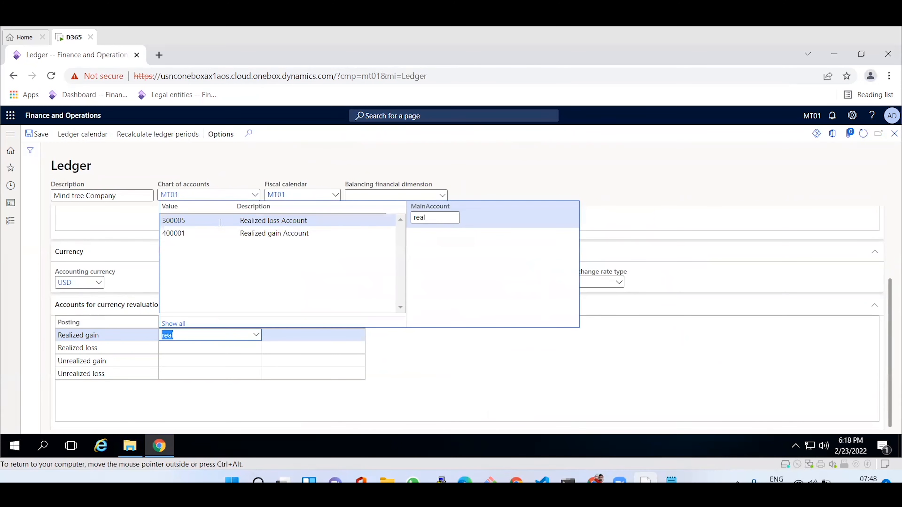
left_click(194, 230)
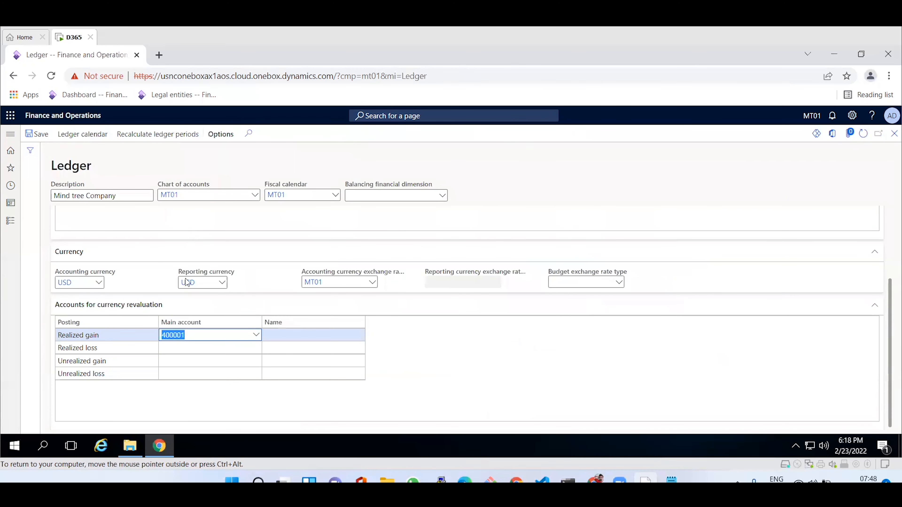
left_click(171, 349)
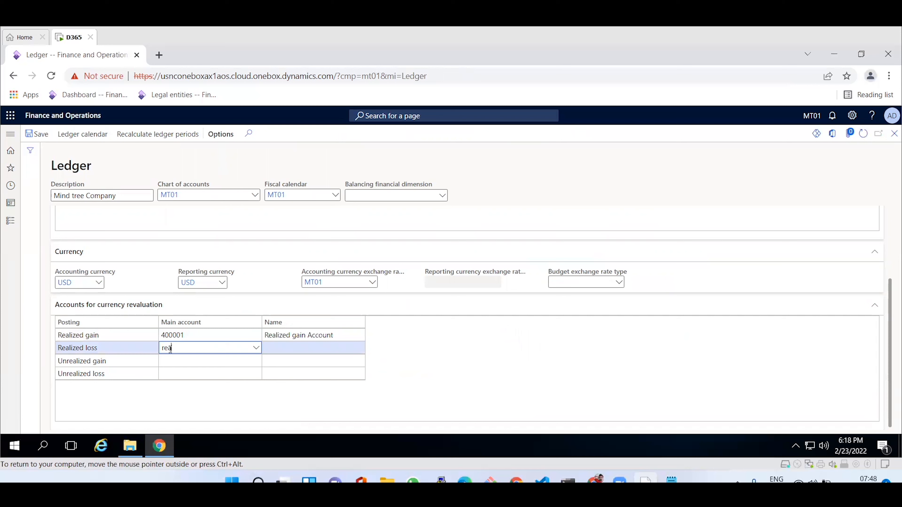
left_click(257, 348)
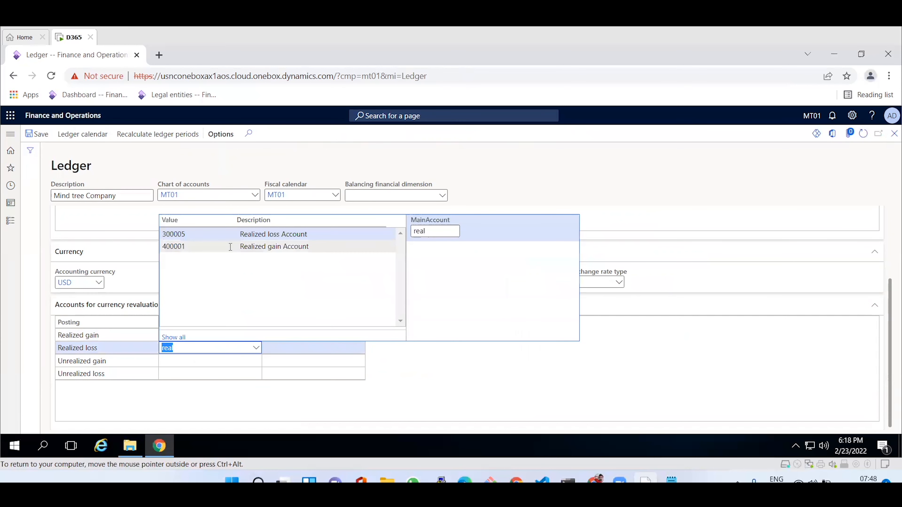
left_click(209, 235)
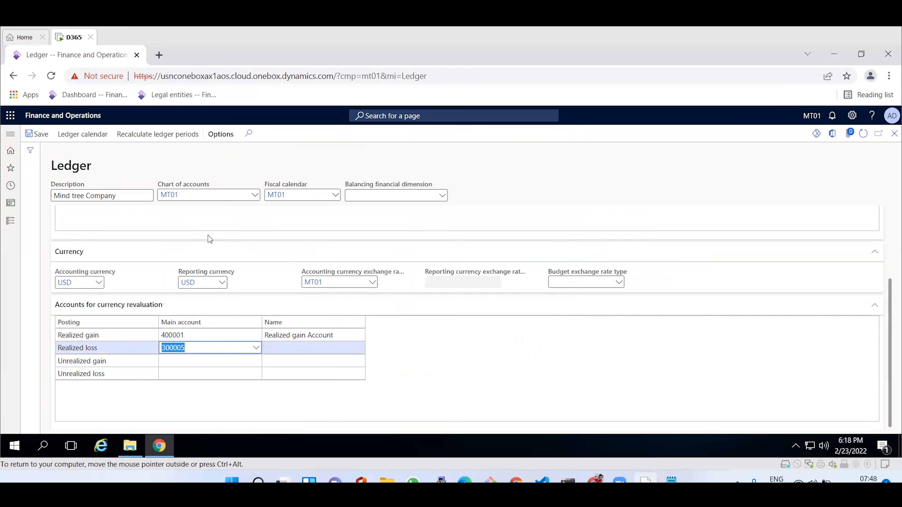
Assign main account 400002, Unrealized gain Account, to the Unrealized gain posting.
left_click(180, 362)
type("unre")
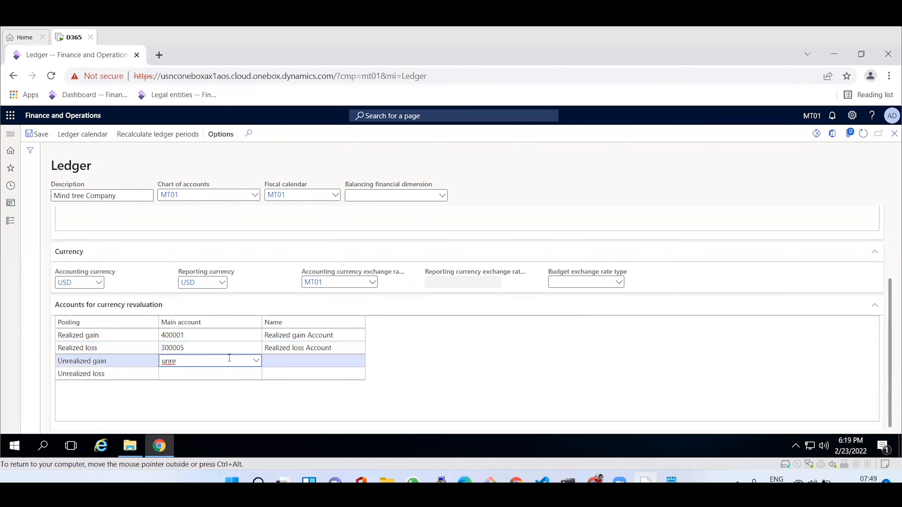
left_click(256, 361)
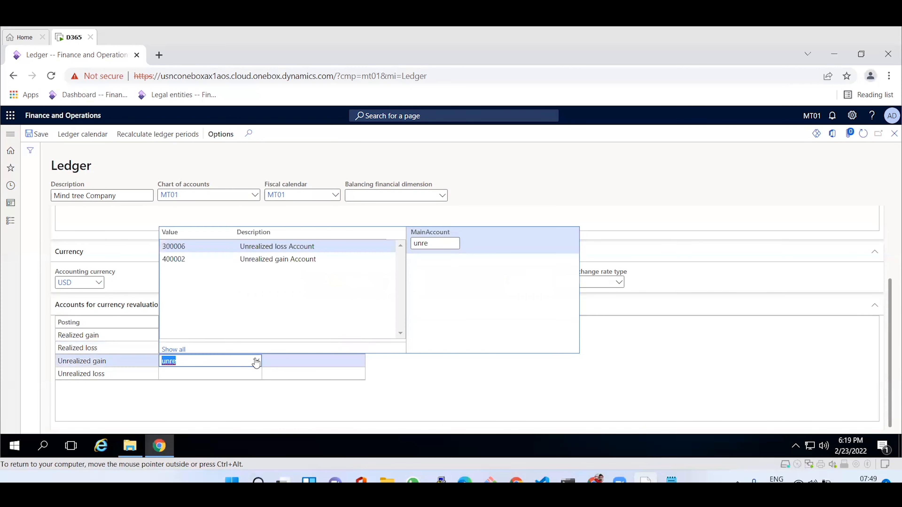
left_click(210, 259)
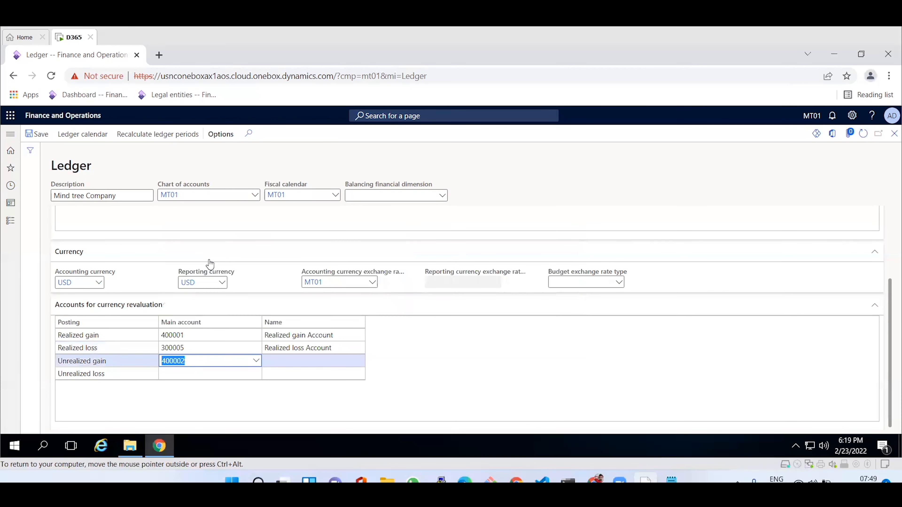
Assign main account 300006, Unrealized loss Account, to the Unrealized loss posting and save the ledger.
left_click(183, 377)
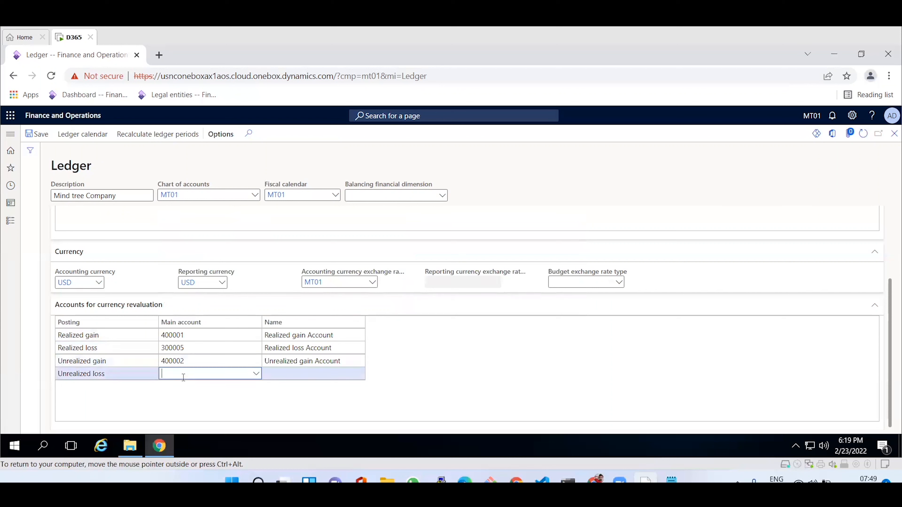
type("unr")
left_click(256, 374)
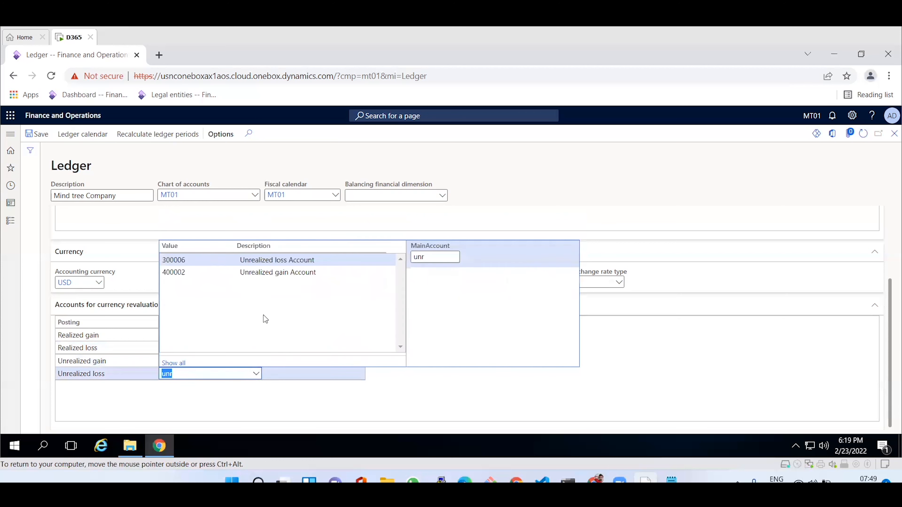
left_click(197, 262)
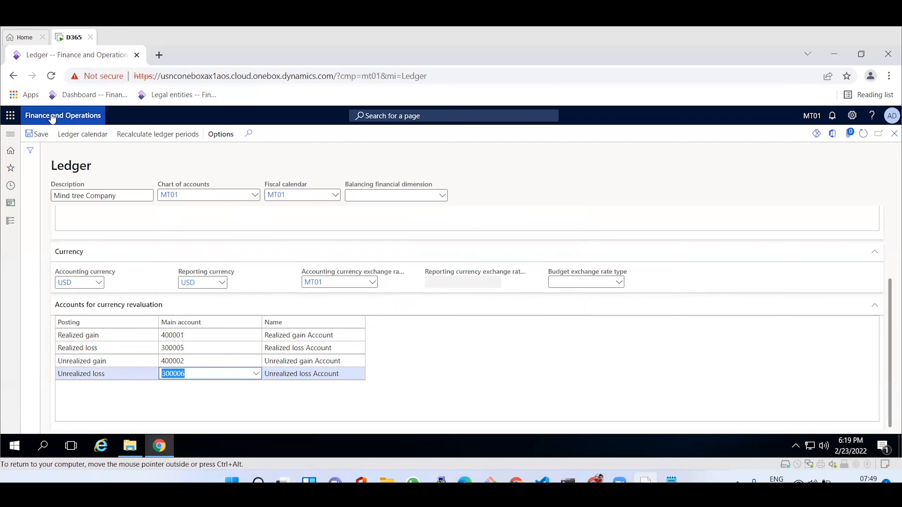
left_click(41, 139)
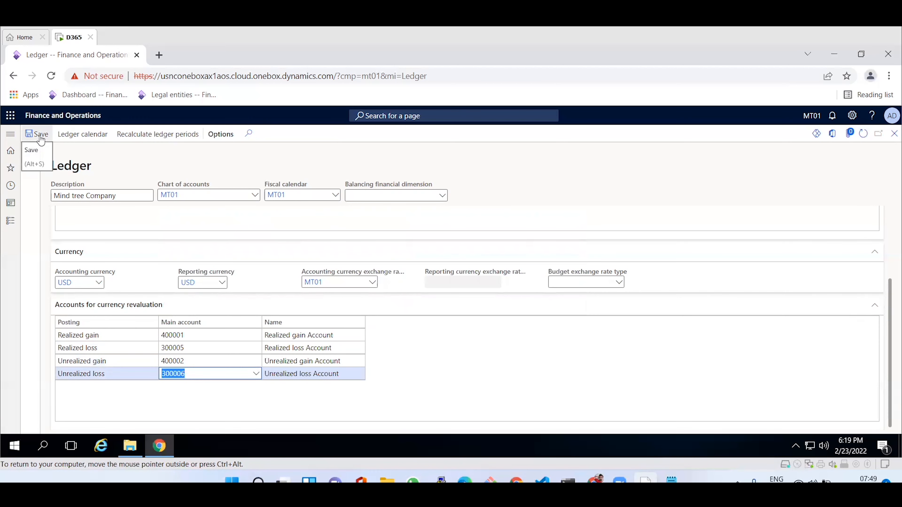
left_click(41, 139)
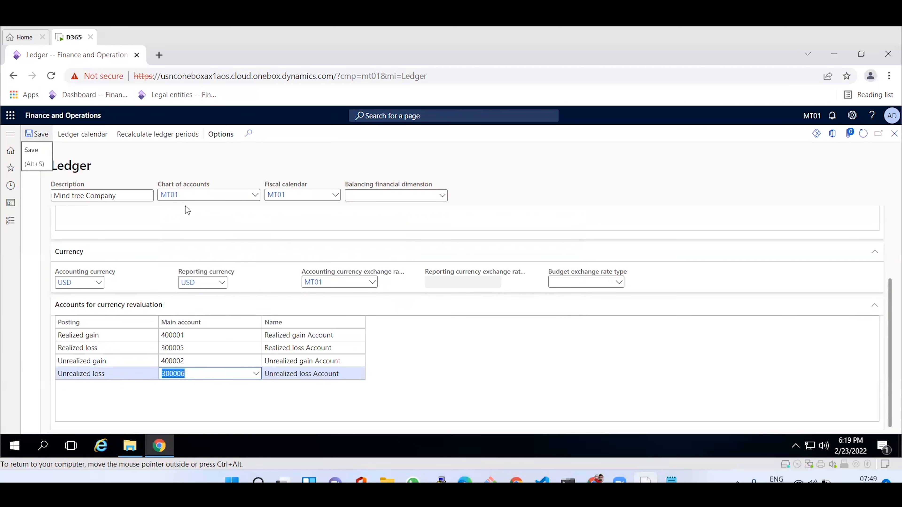